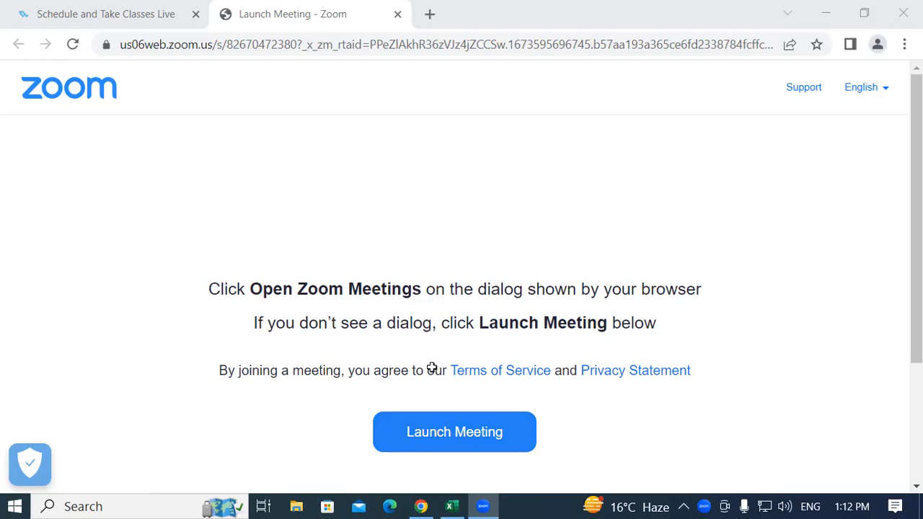
{"action": "left_click", "coordinate": [361, 267]}
{"action": "left_click", "coordinate": [354, 357]}
{"action": "left_click", "coordinate": [365, 251]}
{"action": "left_click", "coordinate": [342, 428]}
{"action": "left_click", "coordinate": [353, 281]}
{"action": "left_click", "coordinate": [354, 249]}
{"action": "left_click", "coordinate": [354, 427]}
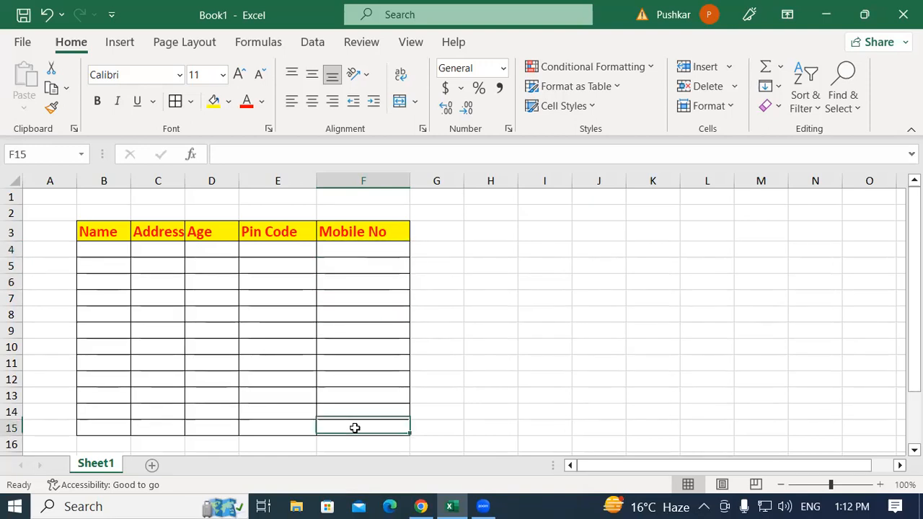
{"action": "left_click", "coordinate": [445, 247]}
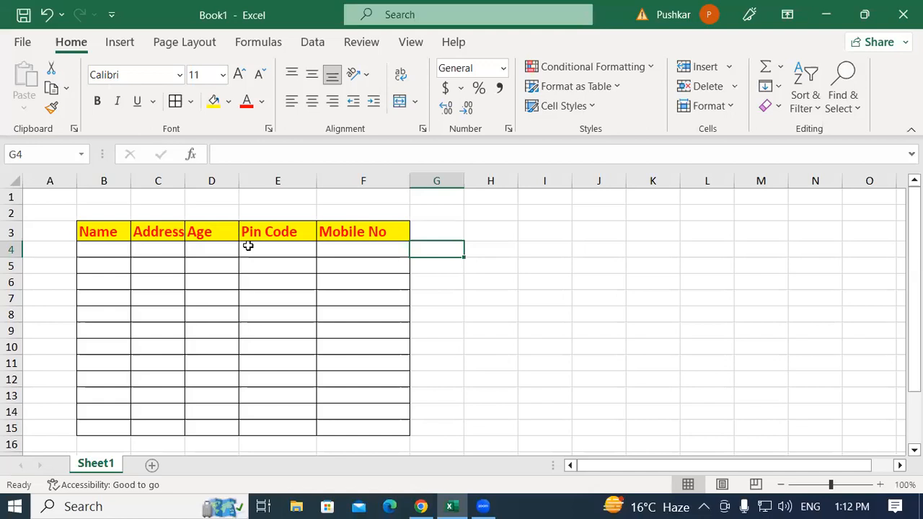
{"action": "left_click", "coordinate": [303, 317]}
{"action": "left_click", "coordinate": [273, 245]}
{"action": "left_click", "coordinate": [268, 348]}
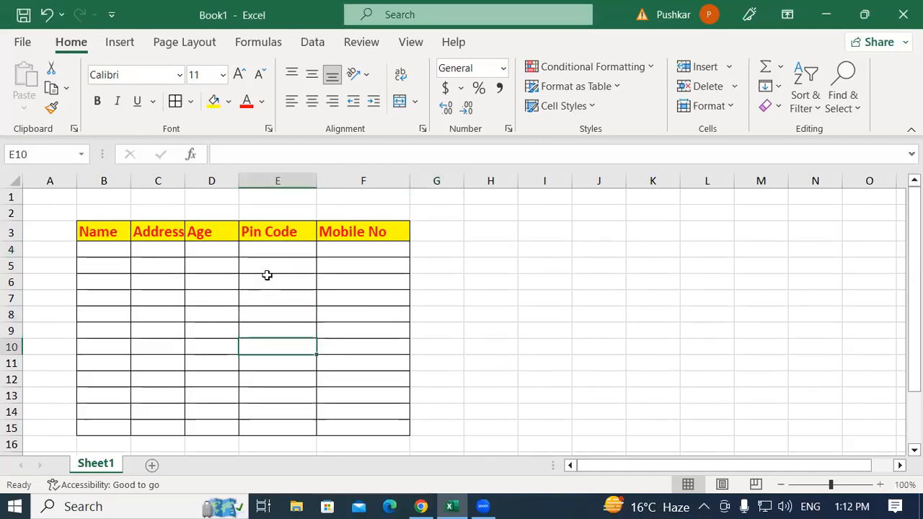
{"action": "left_click", "coordinate": [264, 245]}
{"action": "left_click", "coordinate": [273, 382]}
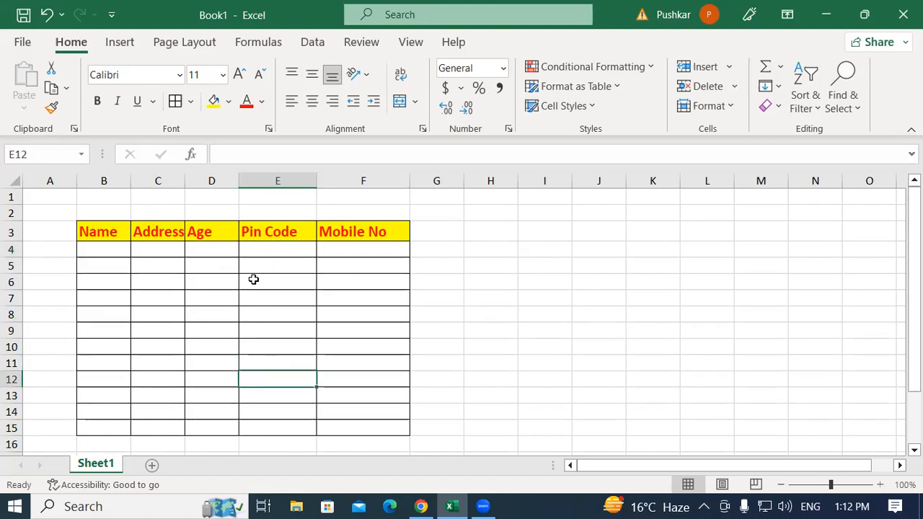
{"action": "left_click", "coordinate": [279, 429]}
{"action": "left_click", "coordinate": [272, 315]}
{"action": "left_click", "coordinate": [259, 246]}
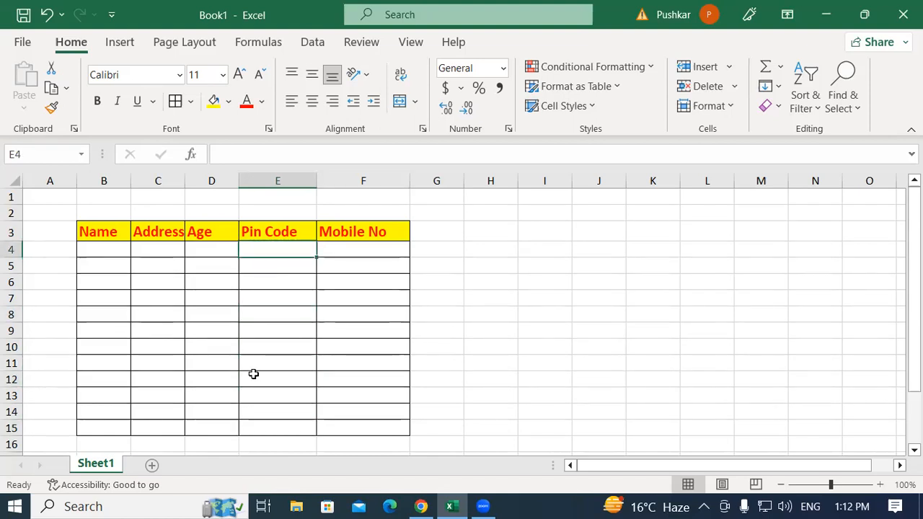
{"action": "left_click", "coordinate": [264, 425]}
{"action": "left_click", "coordinate": [268, 279]}
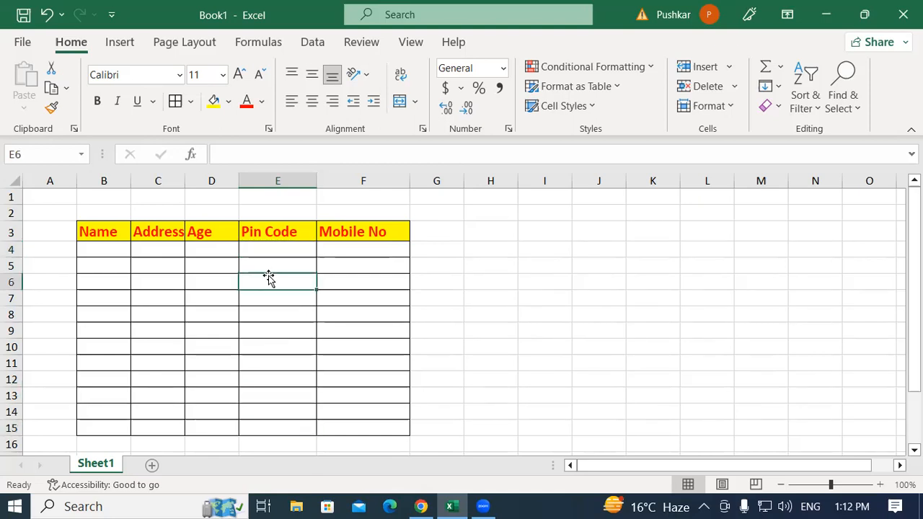
Examine the value types that Data Validation can allow for cell H4, and leave the dialog without setting a rule
{"action": "left_click", "coordinate": [480, 247]}
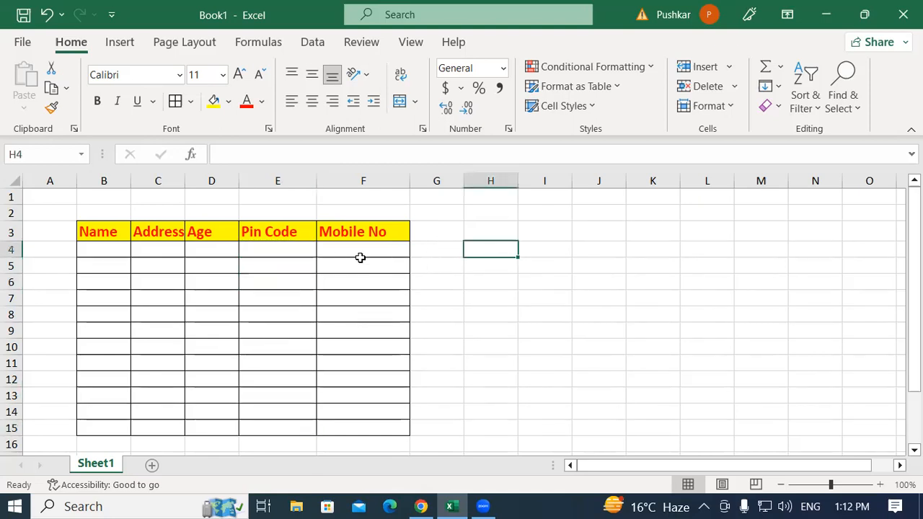
{"action": "left_click", "coordinate": [313, 43]}
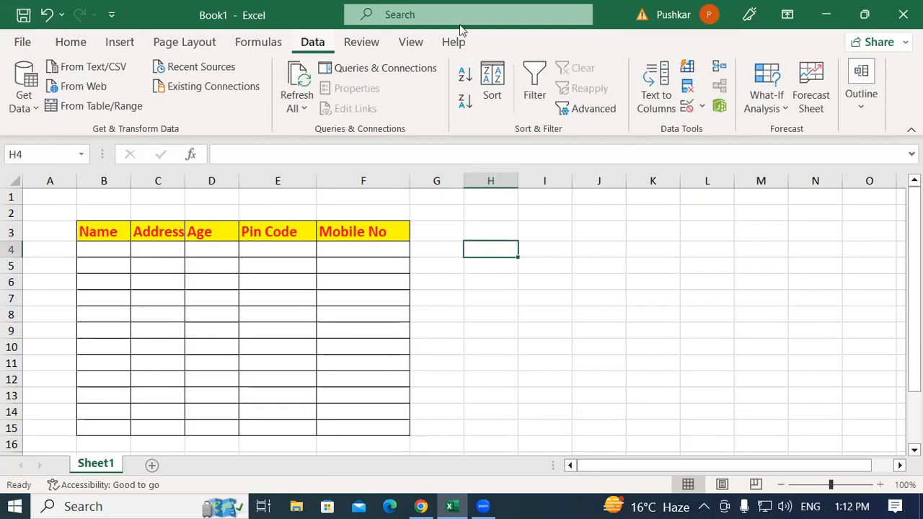
{"action": "left_click", "coordinate": [702, 107]}
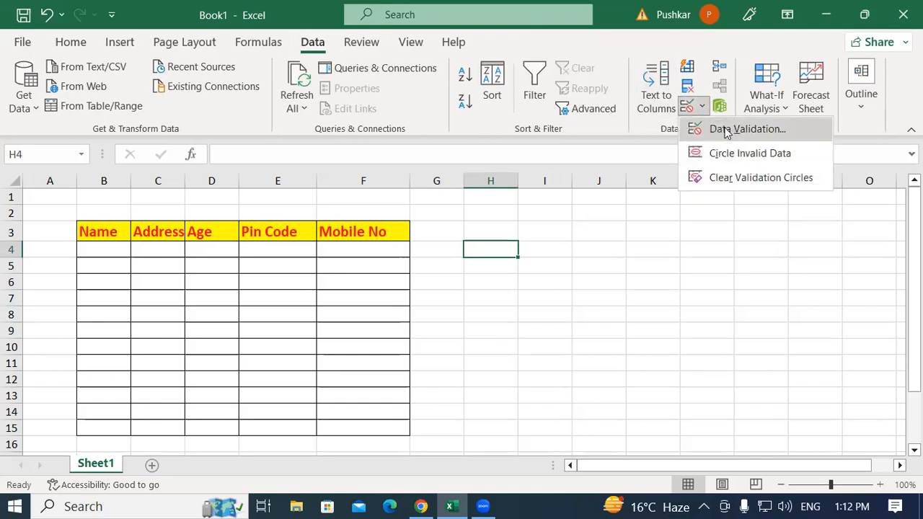
{"action": "left_click", "coordinate": [725, 129]}
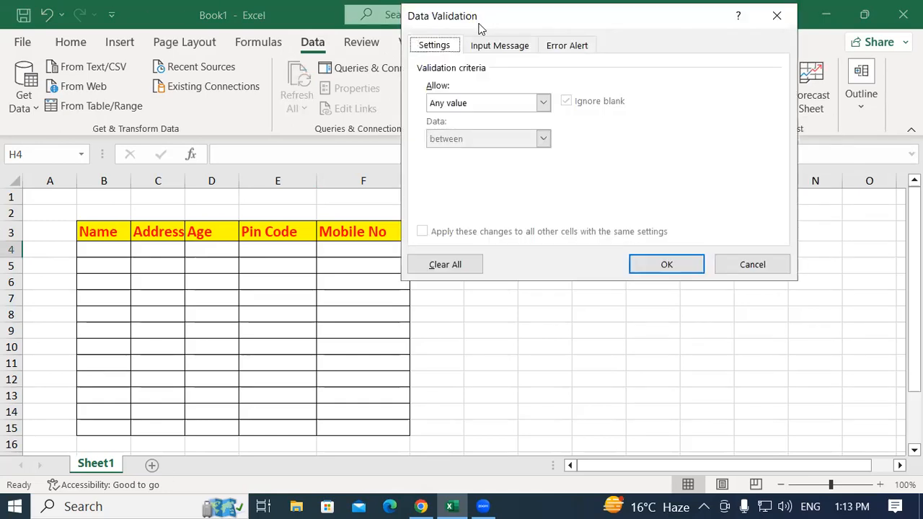
{"action": "left_click_drag", "start_coordinate": [480, 25], "coordinate": [392, 29]}
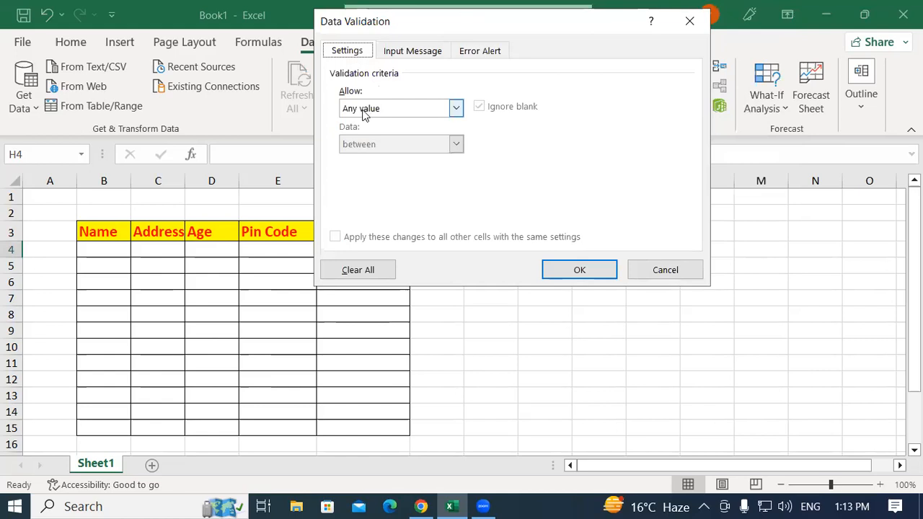
{"action": "left_click", "coordinate": [364, 112]}
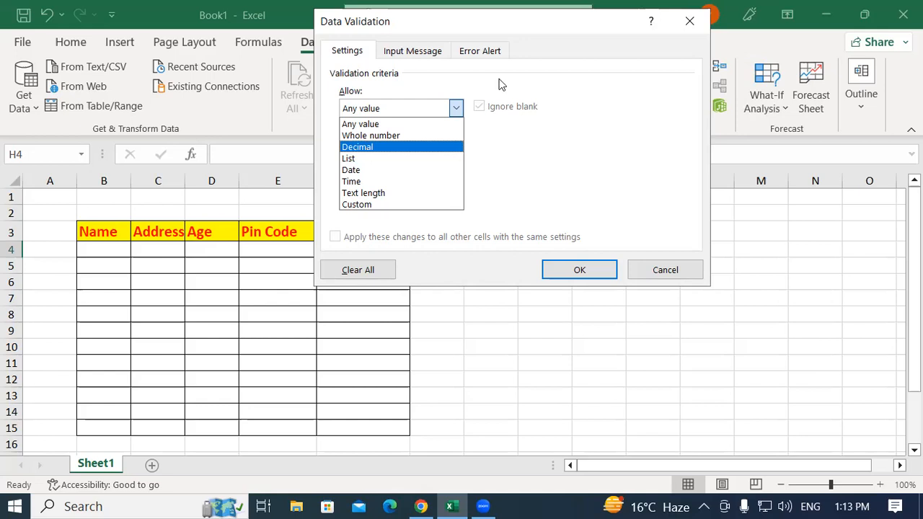
{"action": "left_click", "coordinate": [696, 29]}
{"action": "left_click", "coordinate": [667, 266]}
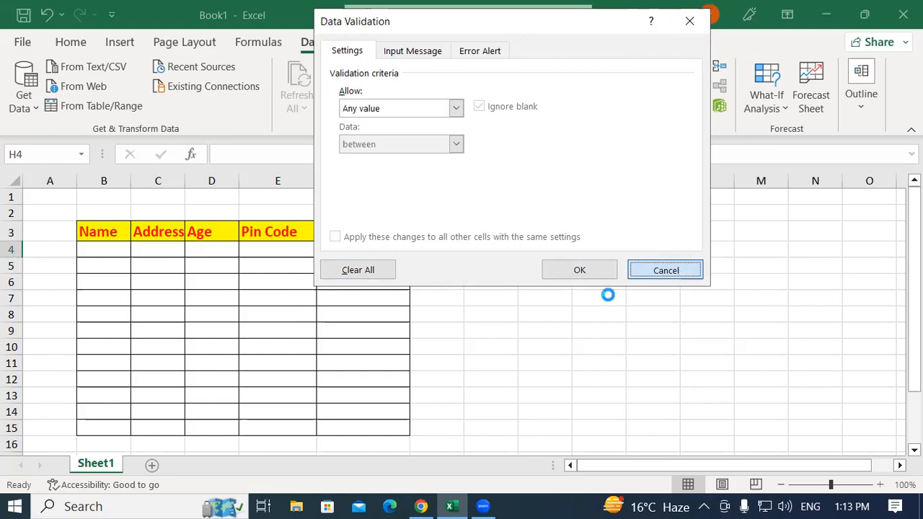
Restrict the Age cells D4:D15 with data validation to whole numbers between 10 and 20
{"action": "left_click", "coordinate": [215, 249]}
{"action": "left_click_drag", "start_coordinate": [215, 337], "coordinate": [215, 428]}
{"action": "left_click", "coordinate": [705, 107]}
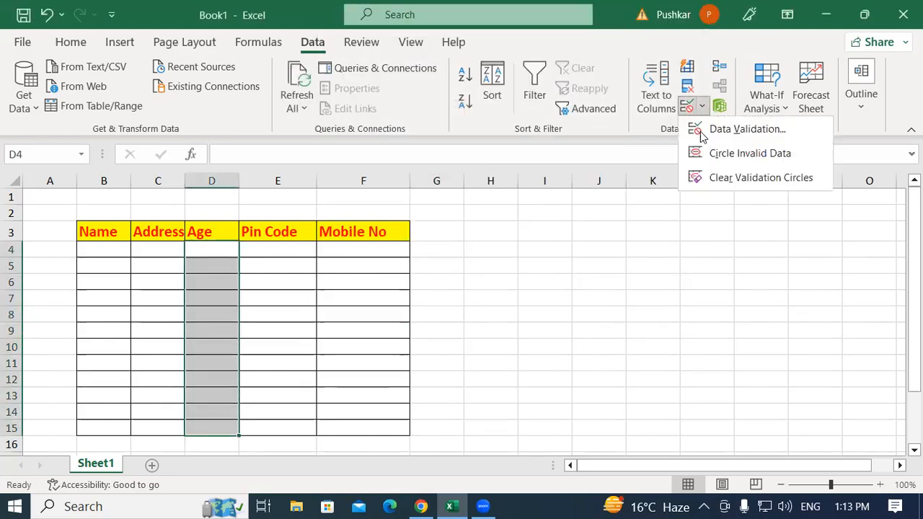
{"action": "left_click", "coordinate": [712, 131]}
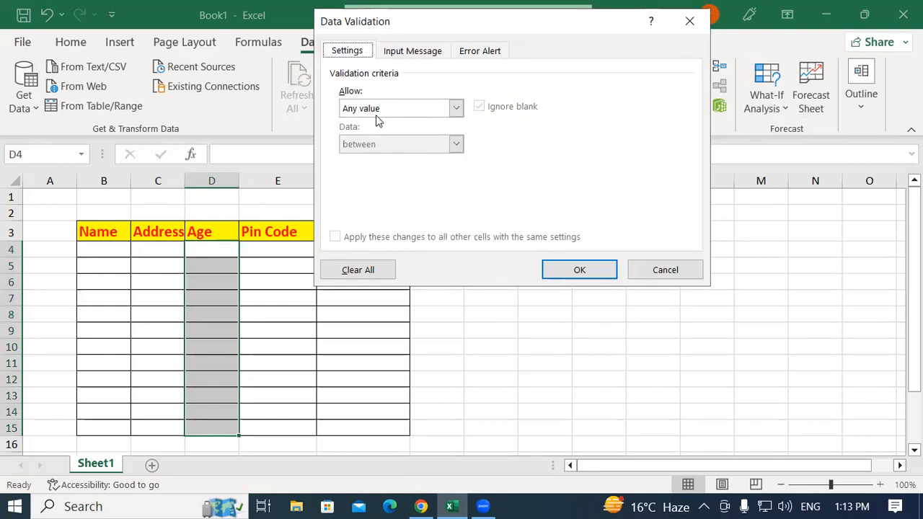
{"action": "left_click", "coordinate": [377, 109]}
{"action": "left_click", "coordinate": [385, 137]}
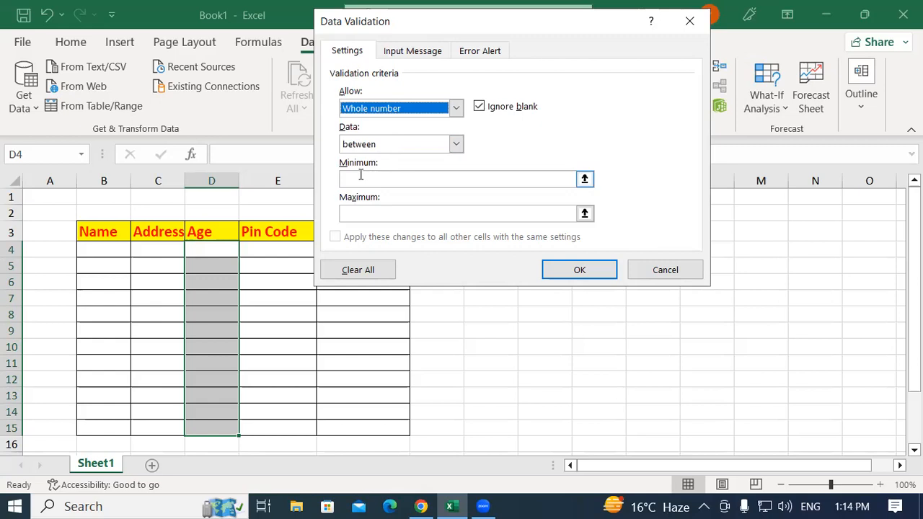
{"action": "left_click", "coordinate": [361, 176]}
{"action": "type", "text": "10"}
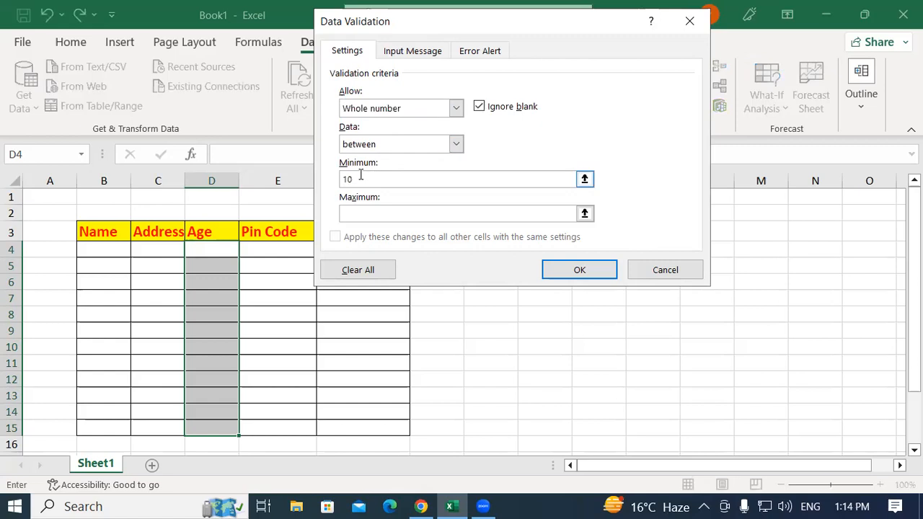
{"action": "left_click", "coordinate": [356, 213]}
{"action": "type", "text": "20"}
{"action": "left_click", "coordinate": [581, 270]}
Test the Age column's validation rule by entering 11 in D4 and 20 in D5
{"action": "left_click", "coordinate": [217, 248]}
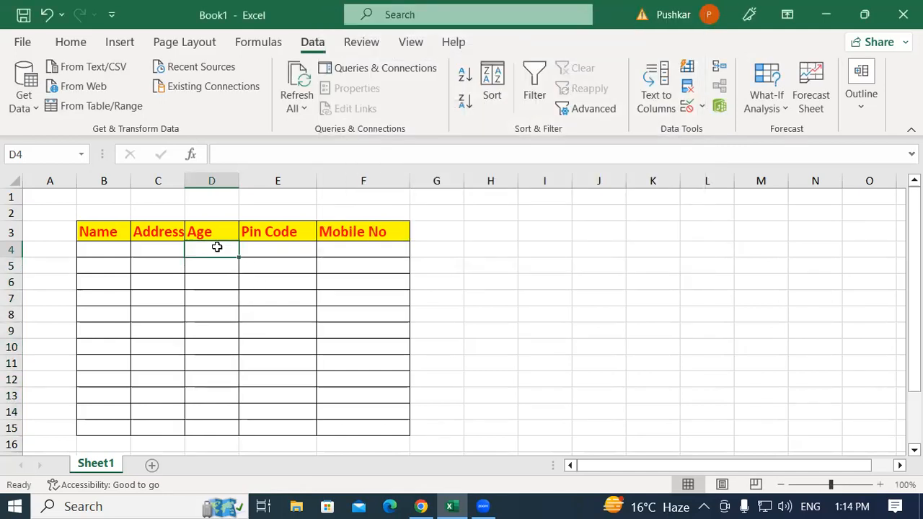
{"action": "type", "text": "11"}
{"action": "key", "text": "Return"}
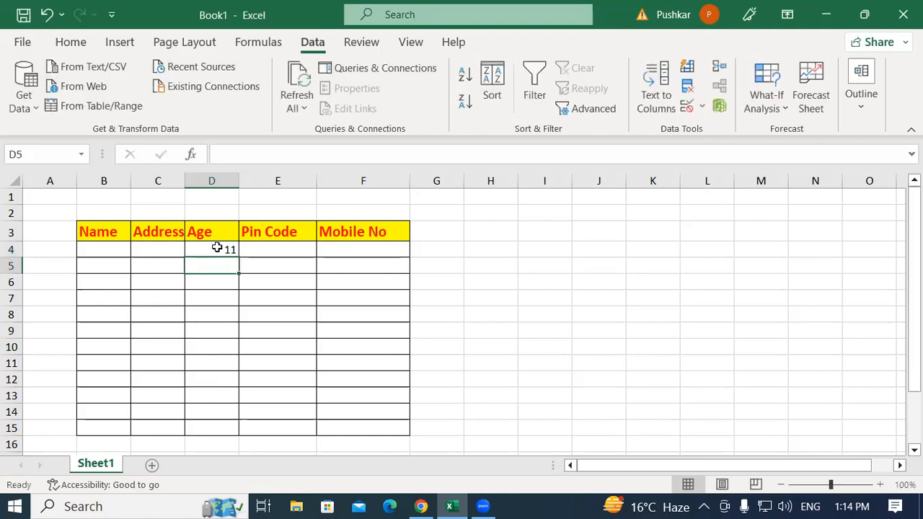
{"action": "type", "text": "20"}
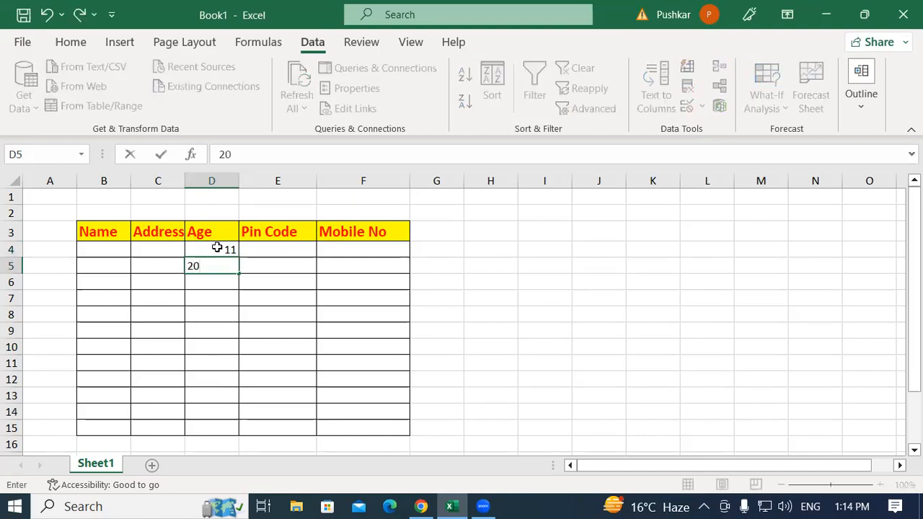
{"action": "key", "text": "Return"}
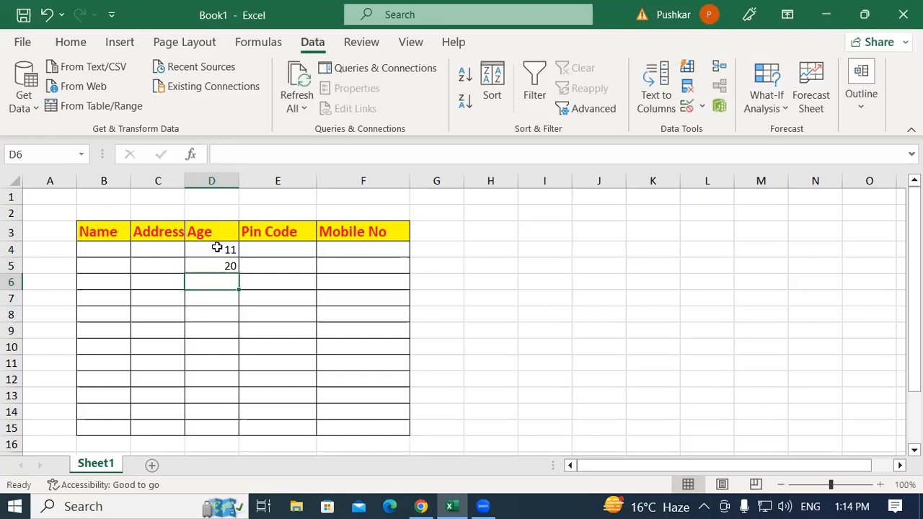
Try to enter the decimal age 15.2 in cell D6, and erase the entry
{"action": "type", "text": "15."}
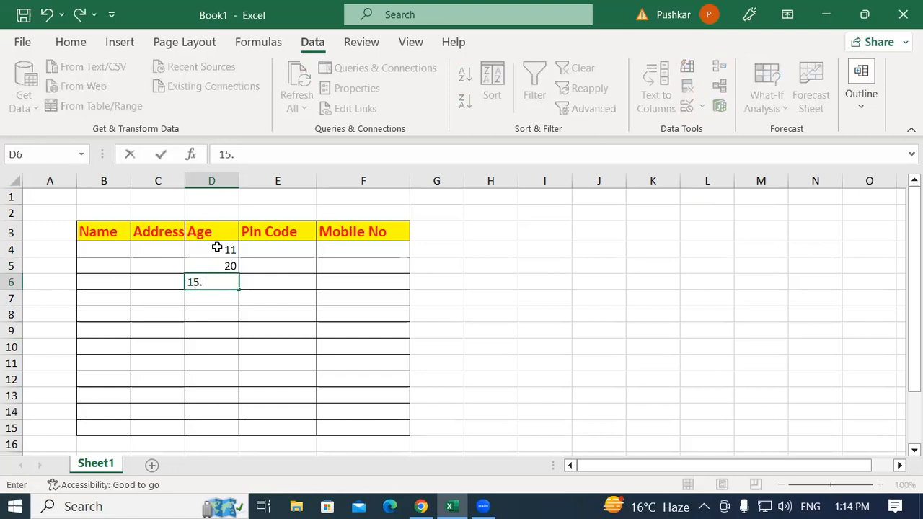
{"action": "type", "text": "2"}
{"action": "key", "text": "Return"}
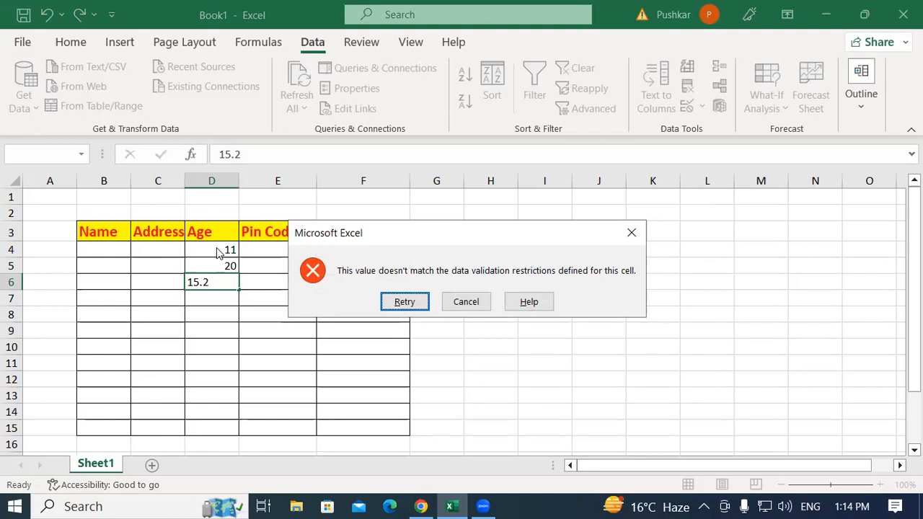
{"action": "key", "text": "Return"}
{"action": "left_click", "coordinate": [216, 282]}
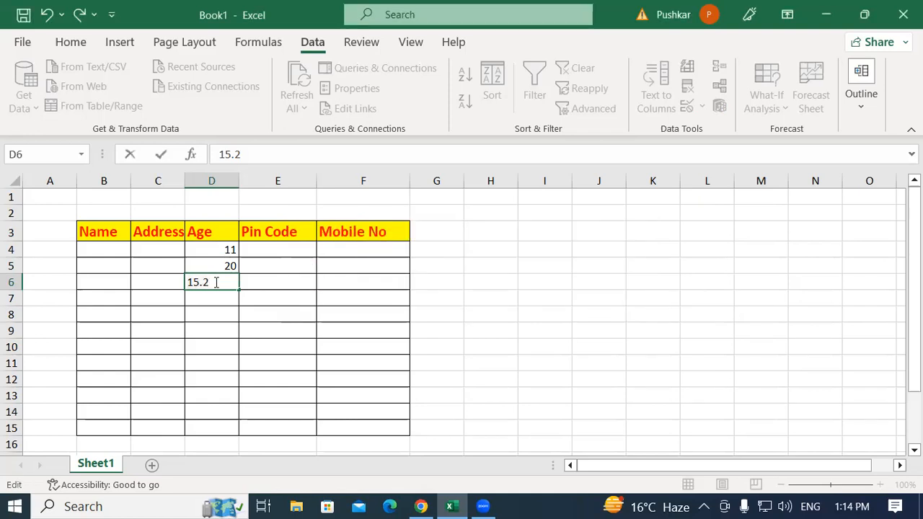
{"action": "key", "text": "BackSpace"}
{"action": "key", "text": "BackSpace"}
{"action": "key", "text": "BackSpace"}
{"action": "key", "text": "BackSpace"}
Clear the test ages from cells D4:D5
{"action": "left_click_drag", "start_coordinate": [210, 250], "coordinate": [212, 267]}
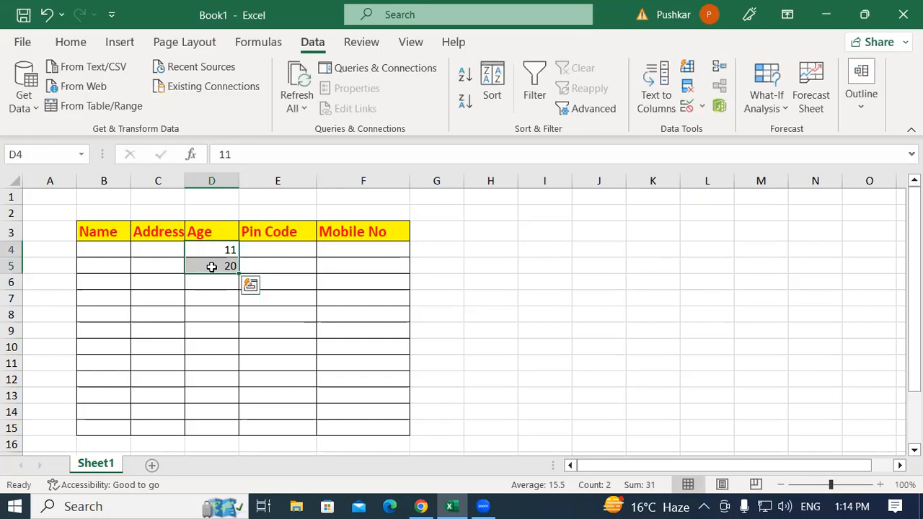
{"action": "key", "text": "Delete"}
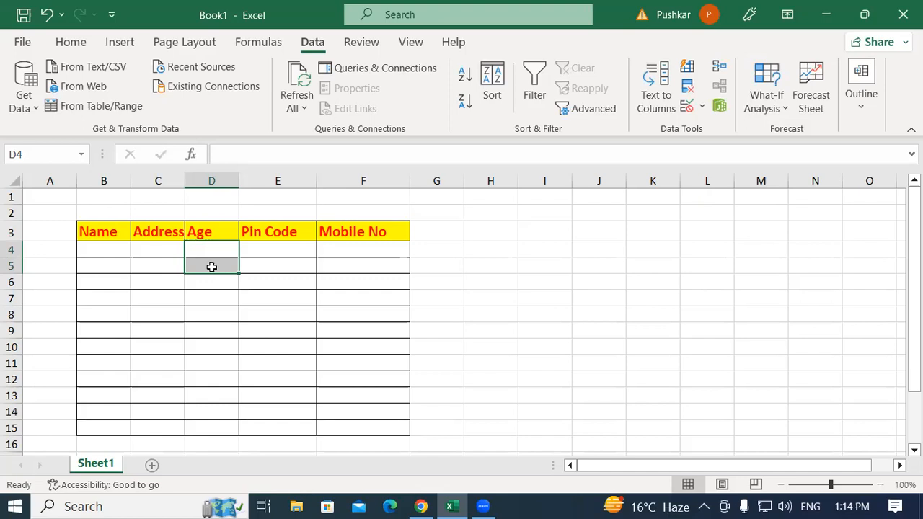
{"action": "left_click", "coordinate": [465, 316]}
{"action": "left_click", "coordinate": [208, 250]}
{"action": "left_click_drag", "start_coordinate": [209, 250], "coordinate": [202, 433]}
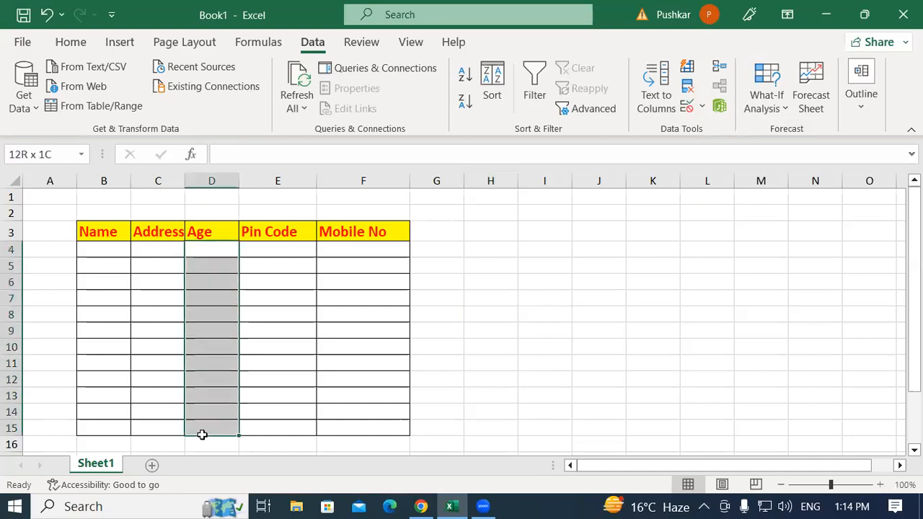
{"action": "left_click", "coordinate": [512, 334]}
{"action": "left_click", "coordinate": [482, 230]}
{"action": "left_click_drag", "start_coordinate": [477, 362], "coordinate": [481, 329]}
Restrict cells H3:H15 with data validation to decimal numbers between 1.50 and 11.50
{"action": "left_click_drag", "start_coordinate": [495, 229], "coordinate": [493, 430]}
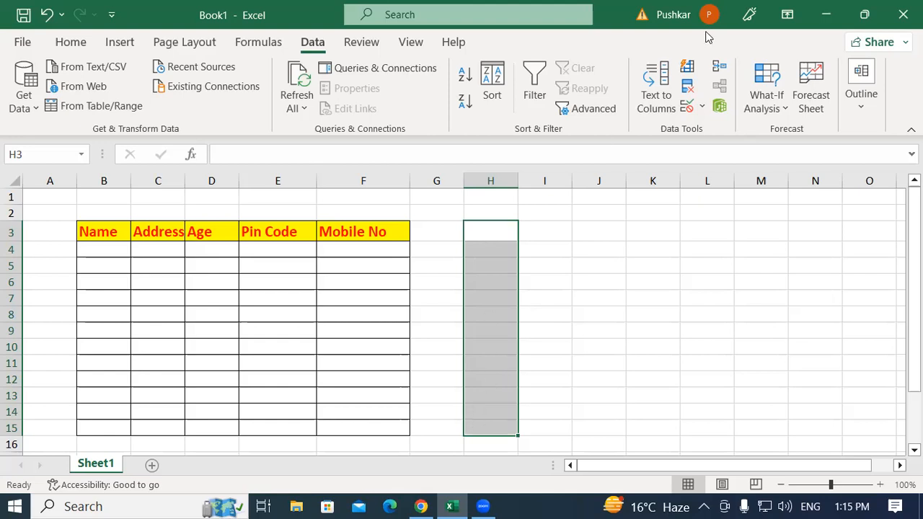
{"action": "left_click", "coordinate": [703, 107]}
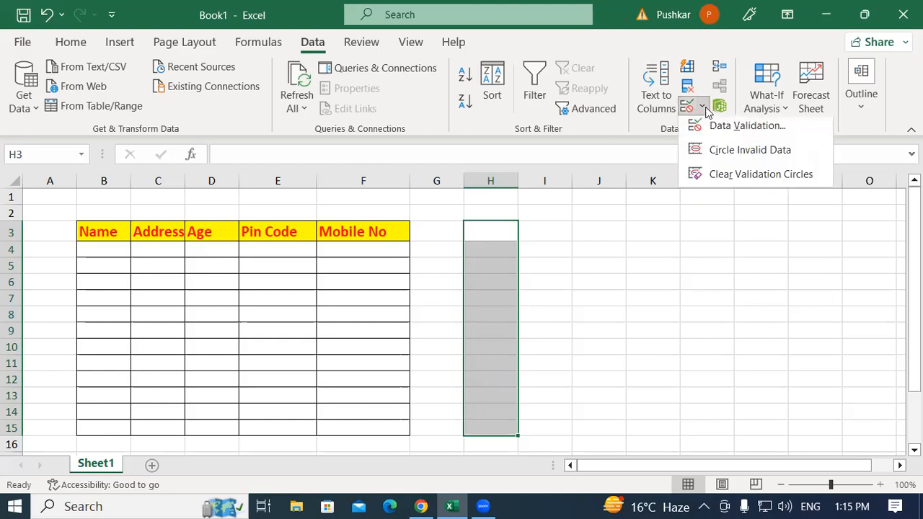
{"action": "left_click", "coordinate": [754, 130]}
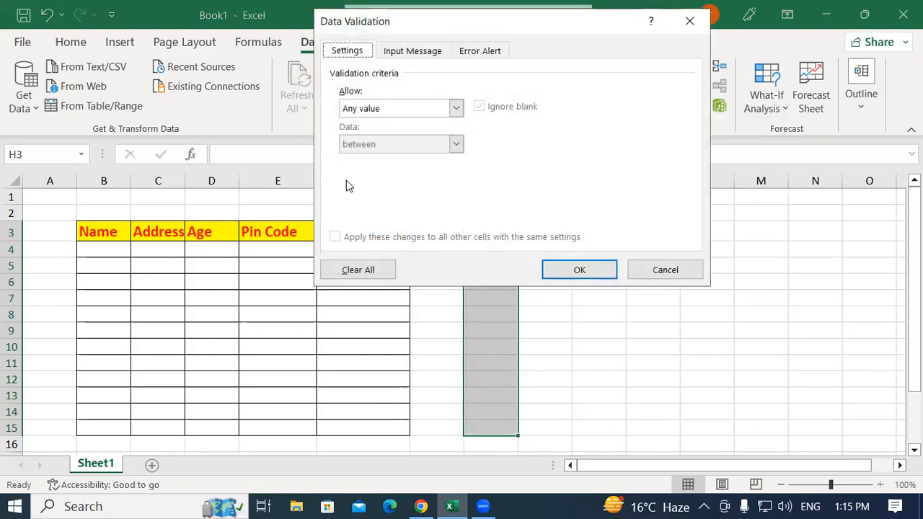
{"action": "left_click", "coordinate": [373, 108]}
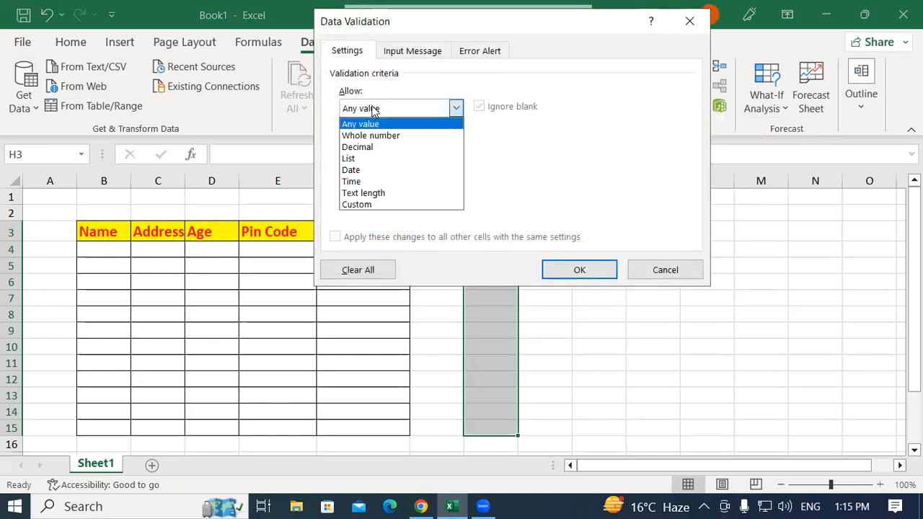
{"action": "left_click", "coordinate": [372, 149]}
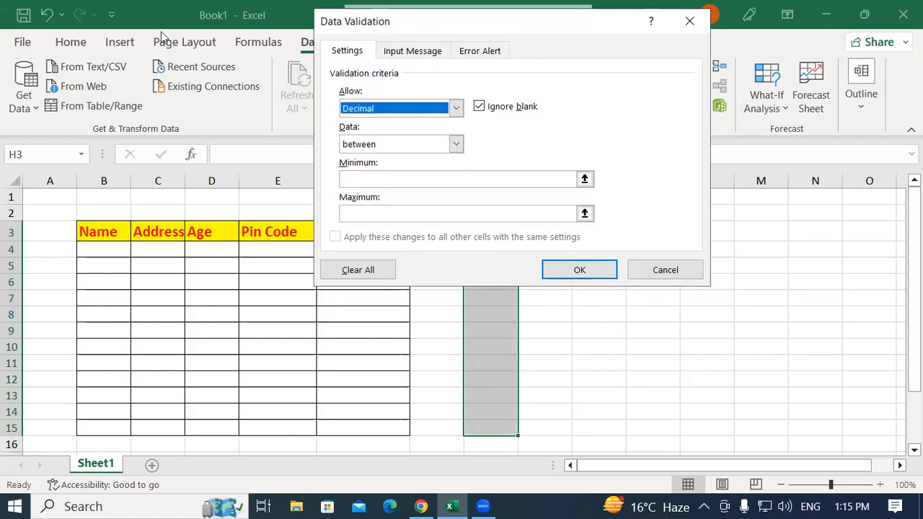
{"action": "left_click", "coordinate": [354, 179]}
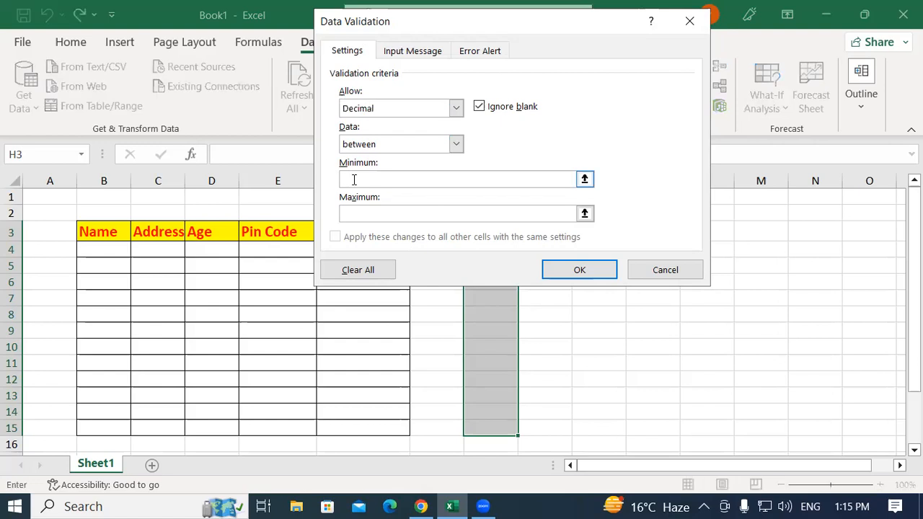
{"action": "type", "text": "1.50"}
{"action": "left_click", "coordinate": [372, 216]}
{"action": "type", "text": "11.50"}
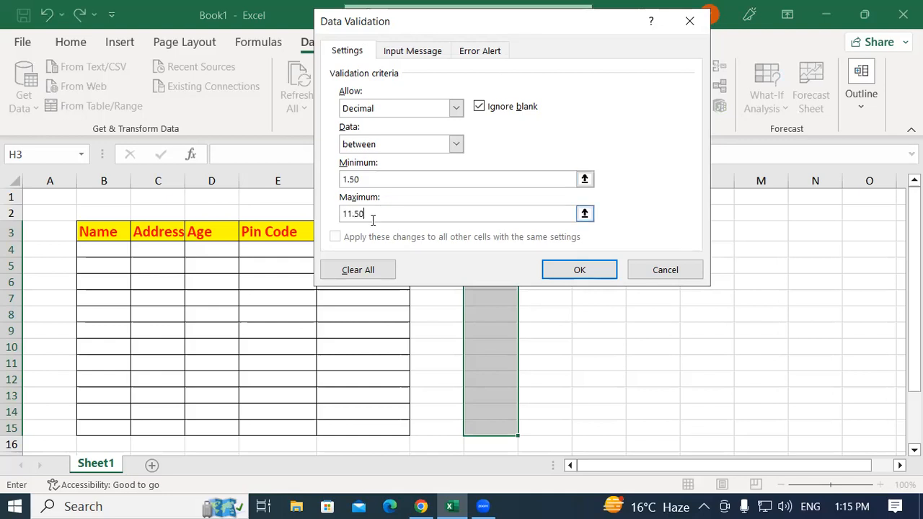
{"action": "left_click", "coordinate": [586, 272]}
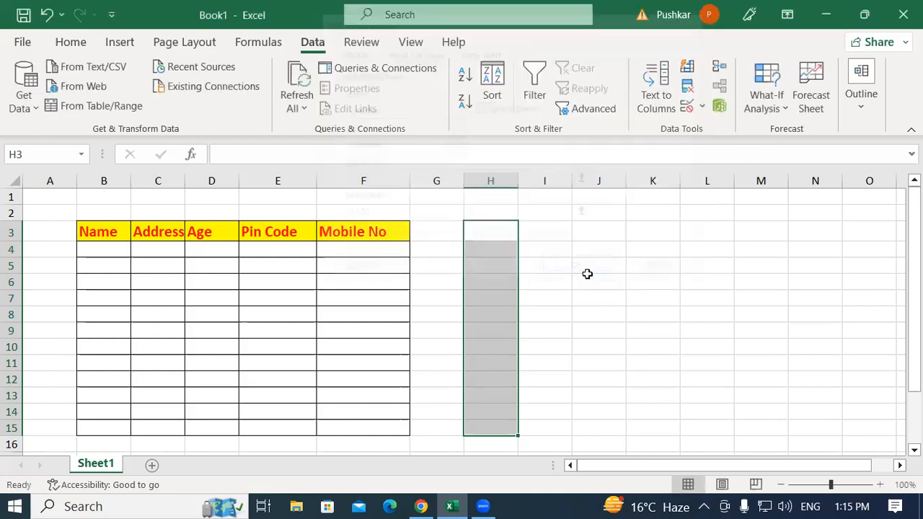
Try to enter the decimal age 10.5 in cell D4
{"action": "left_click", "coordinate": [482, 299]}
{"action": "left_click", "coordinate": [202, 238]}
{"action": "left_click", "coordinate": [207, 248]}
{"action": "type", "text": "10.5"}
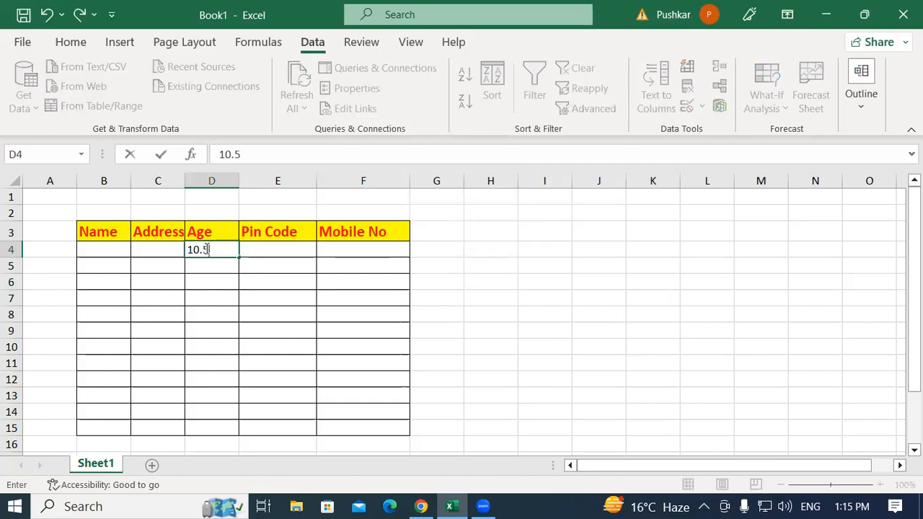
{"action": "key", "text": "Return"}
{"action": "key", "text": "Return"}
{"action": "left_click", "coordinate": [488, 246]}
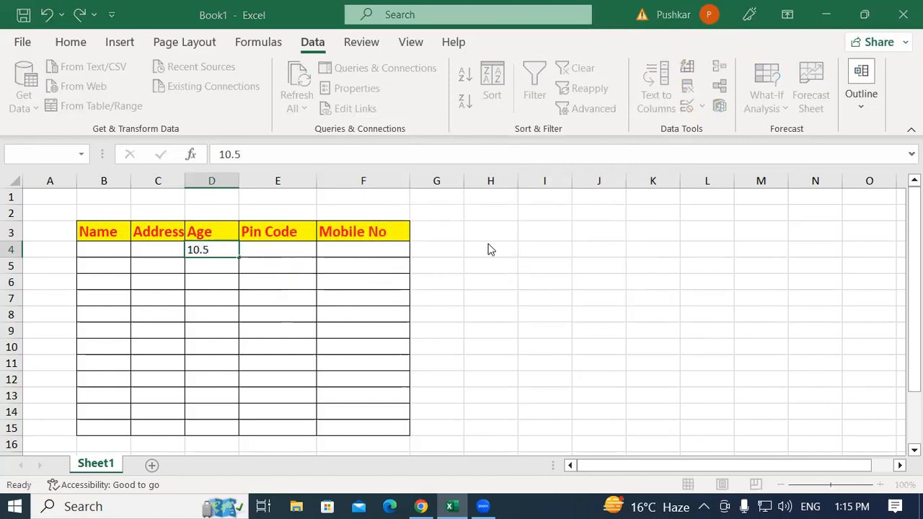
Test the decimal validation rule in column H by entering 1.5 in H5 and 2 in H6
{"action": "left_click", "coordinate": [493, 260]}
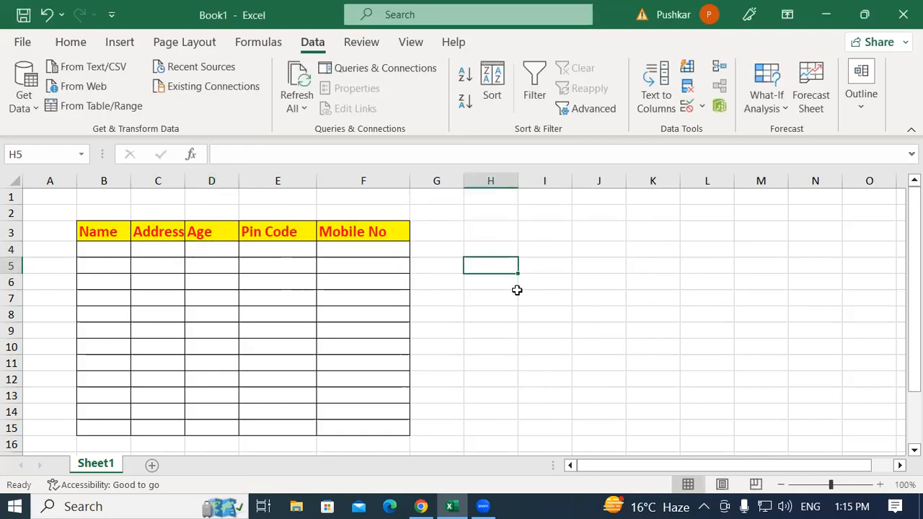
{"action": "type", "text": "1"}
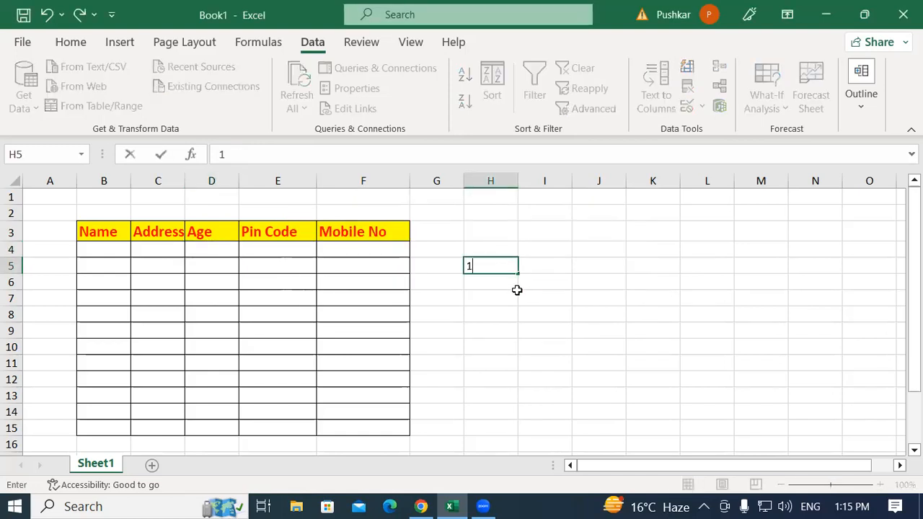
{"action": "type", "text": ".5"}
{"action": "key", "text": "Return"}
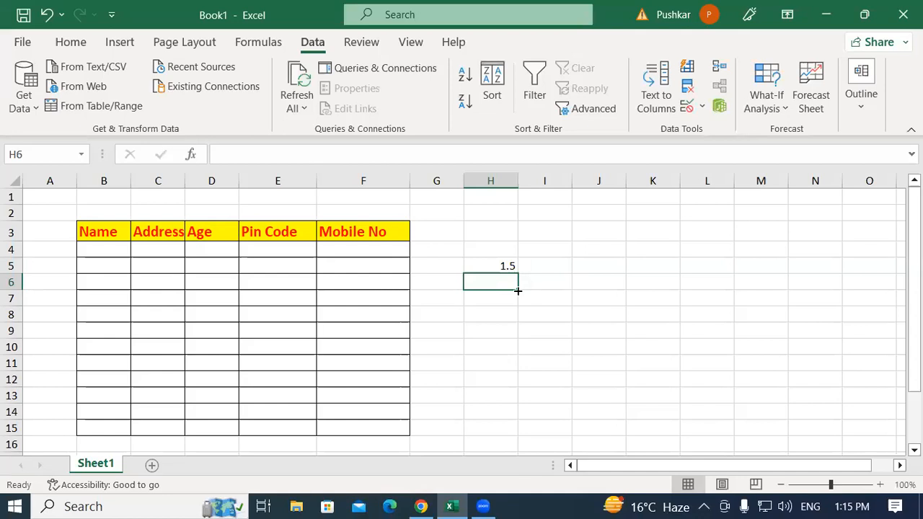
{"action": "type", "text": "2"}
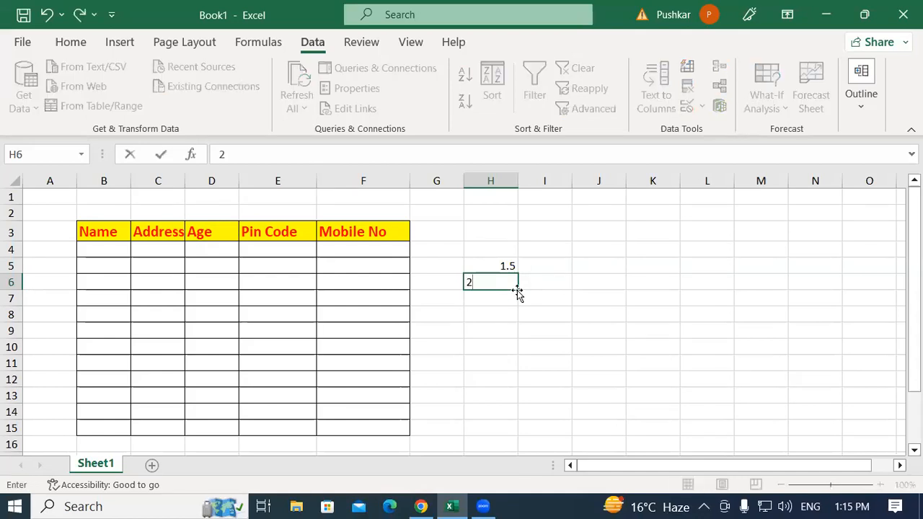
{"action": "key", "text": "Return"}
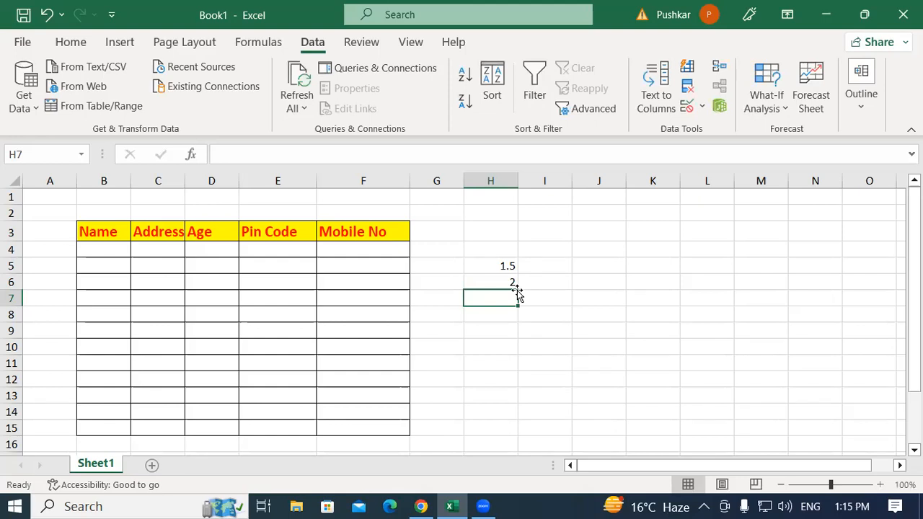
Try to enter the out-of-range decimal 12.5 in cell H7, and erase the entry
{"action": "type", "text": "12.5"}
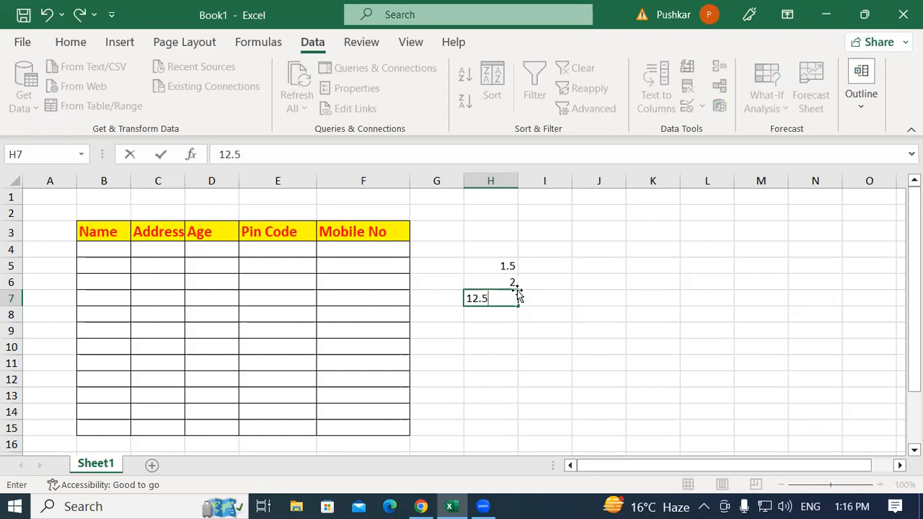
{"action": "key", "text": "Return"}
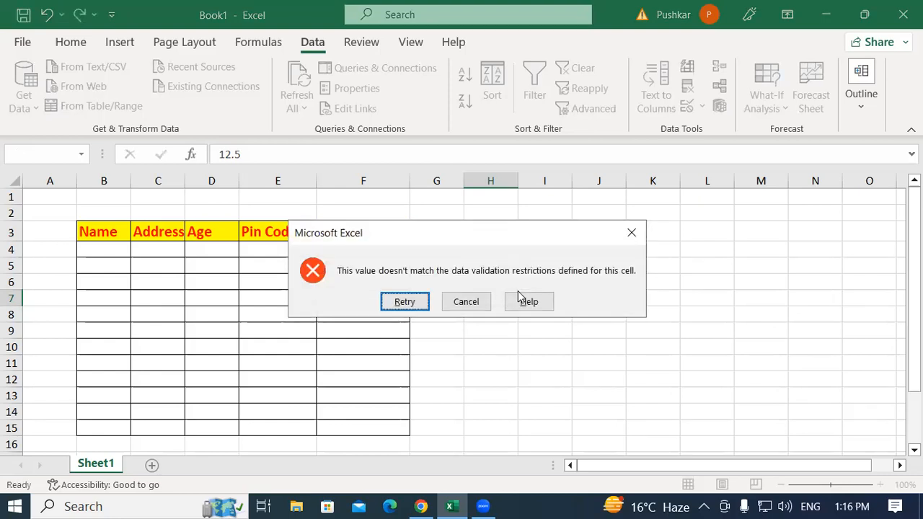
{"action": "key", "text": "Return"}
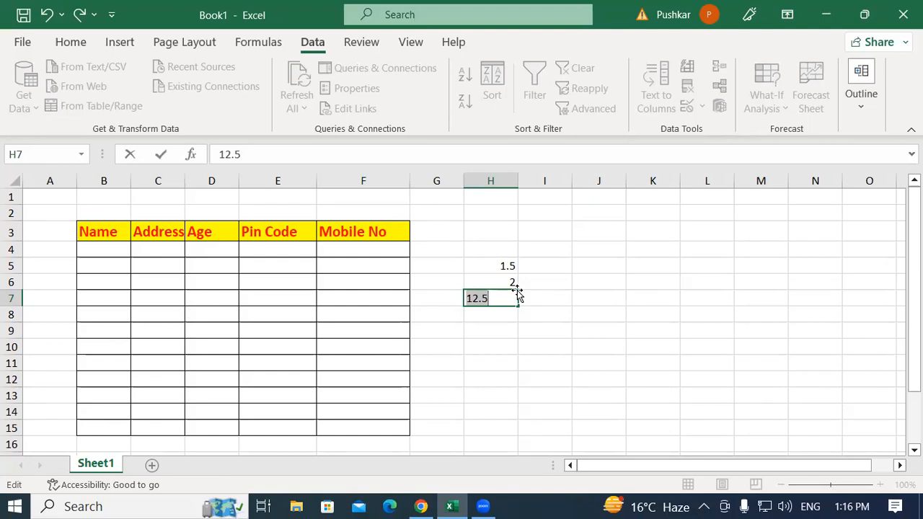
{"action": "key", "text": "BackSpace"}
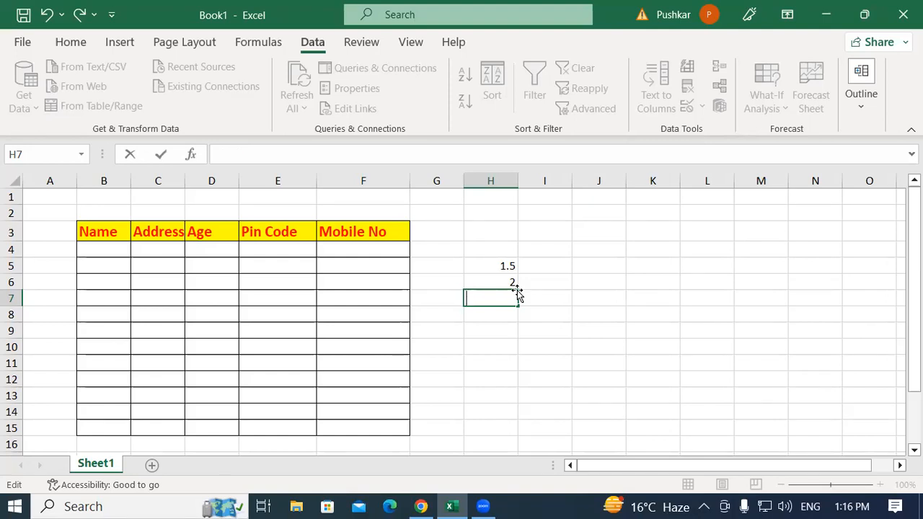
Clear the test decimals from cells H5:H6
{"action": "left_click", "coordinate": [540, 266]}
{"action": "left_click_drag", "start_coordinate": [484, 267], "coordinate": [486, 276]}
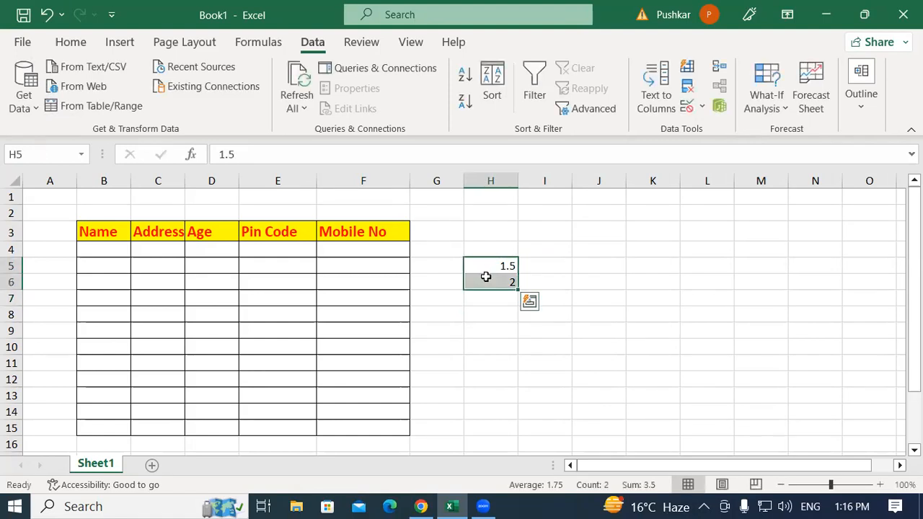
{"action": "key", "text": "Delete"}
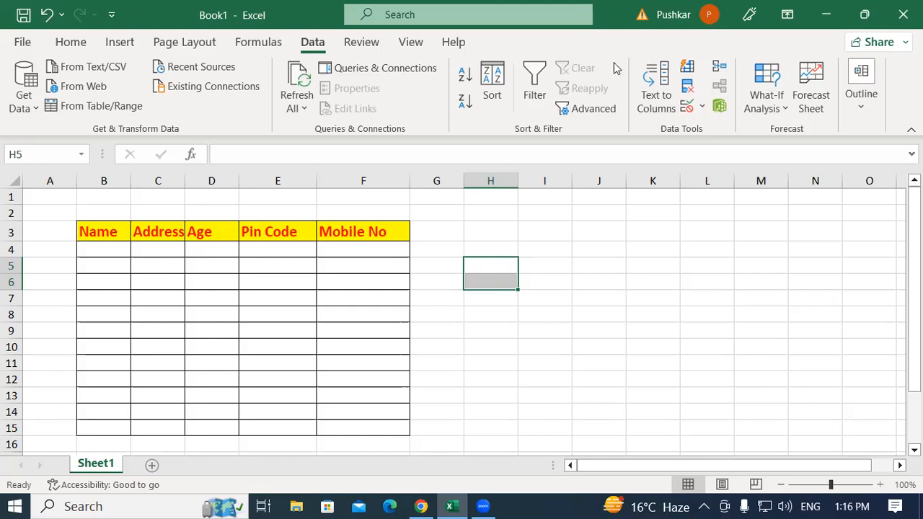
Review the data types that the validation settings of cells H5:H6 can allow, and close the settings without changes
{"action": "left_click", "coordinate": [703, 108]}
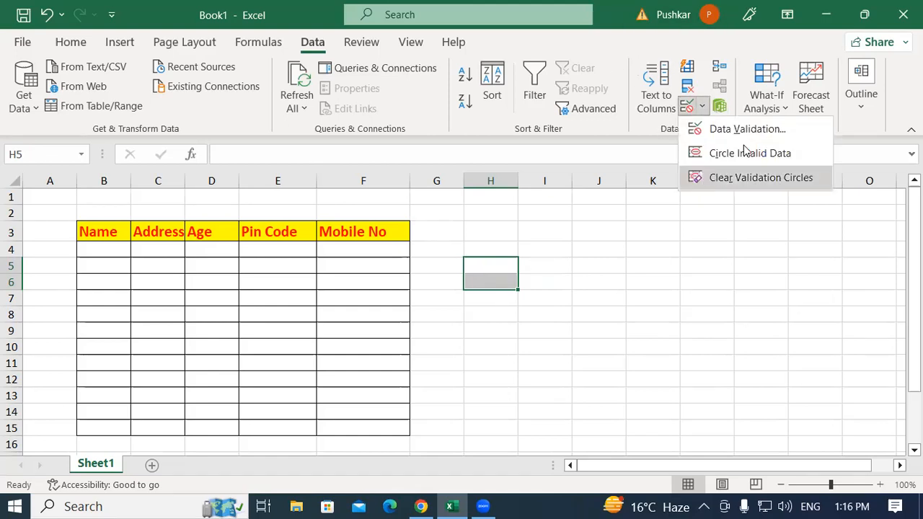
{"action": "left_click", "coordinate": [725, 129]}
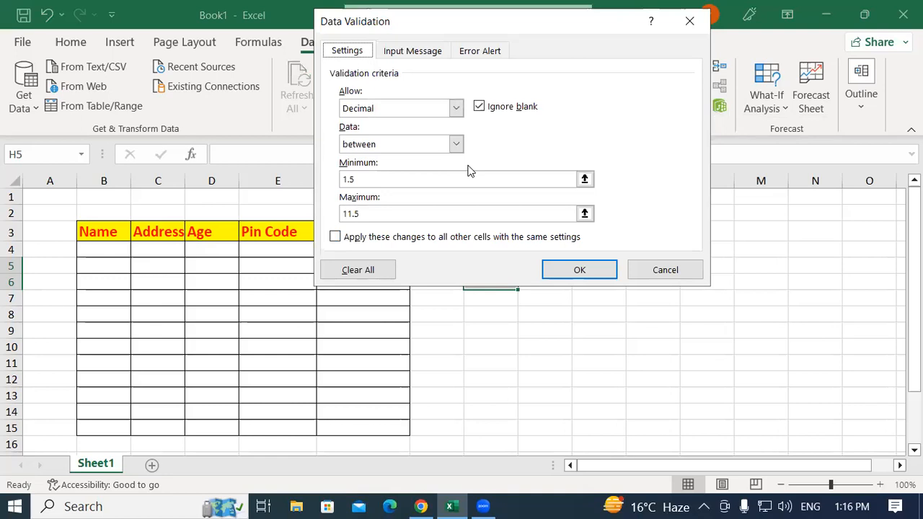
{"action": "left_click", "coordinate": [456, 108]}
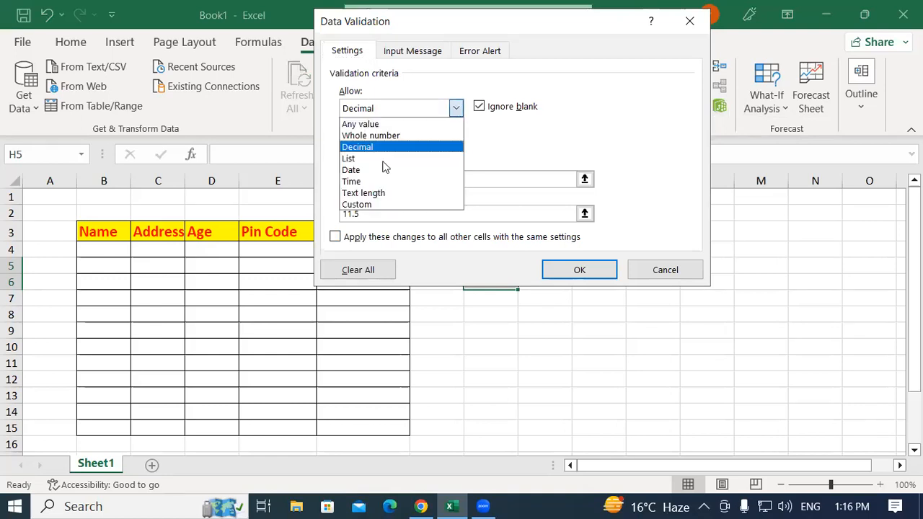
{"action": "left_click", "coordinate": [664, 270]}
{"action": "left_click", "coordinate": [663, 270]}
{"action": "left_click", "coordinate": [484, 303]}
{"action": "left_click_drag", "start_coordinate": [383, 304], "coordinate": [383, 317]}
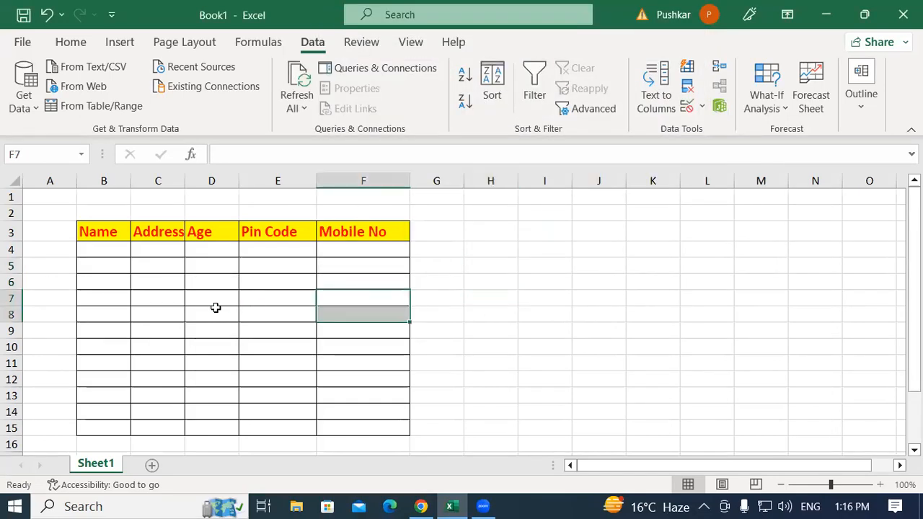
{"action": "left_click", "coordinate": [612, 283]}
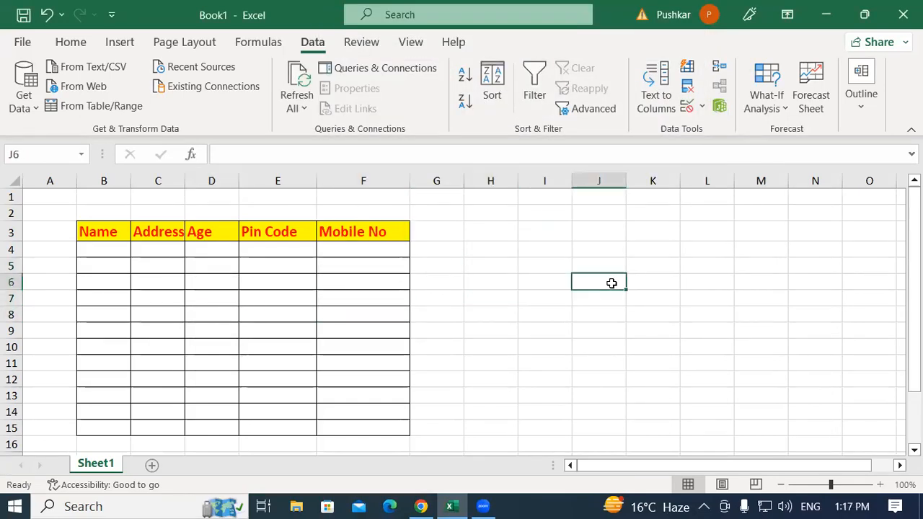
Widen the Address column to fit its heading, and enter 0 in cell G4
{"action": "left_click_drag", "start_coordinate": [185, 181], "coordinate": [218, 186]}
{"action": "left_click", "coordinate": [471, 244]}
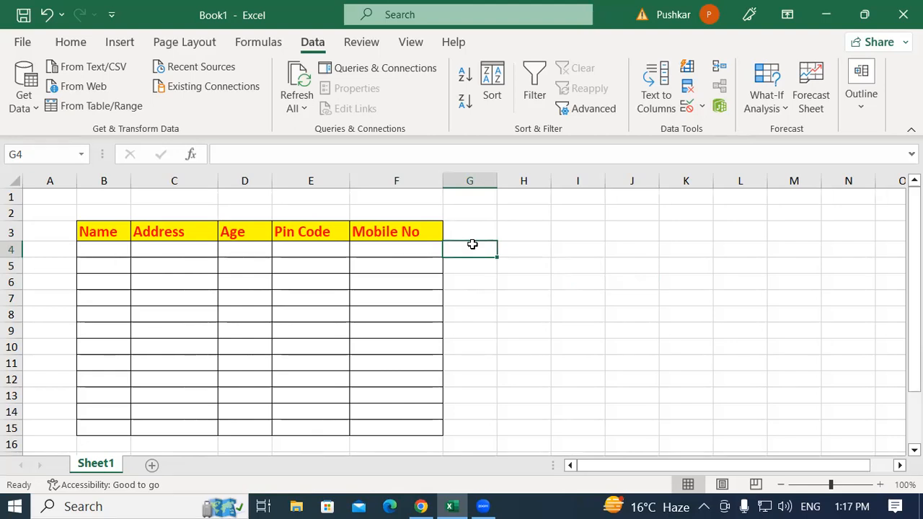
{"action": "type", "text": "0"}
Fill Address cells C4:C6 with the place names Padrauna, Ramkola and Kasia
{"action": "left_click", "coordinate": [143, 249]}
{"action": "type", "text": "0000"}
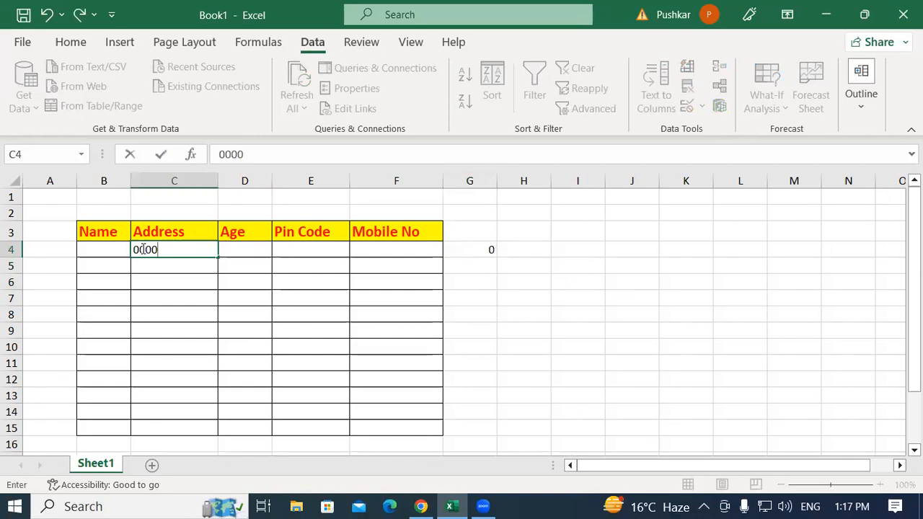
{"action": "key", "text": "BackSpace"}
{"action": "key", "text": "BackSpace"}
{"action": "key", "text": "BackSpace"}
{"action": "key", "text": "BackSpace"}
{"action": "type", "text": "p"}
{"action": "key", "text": "BackSpace"}
{"action": "type", "text": "Padrauna"}
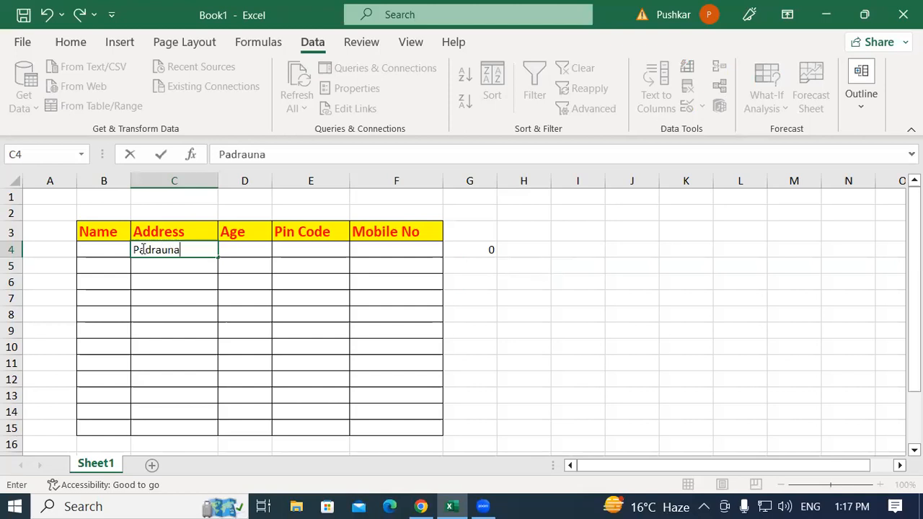
{"action": "key", "text": "Return"}
{"action": "type", "text": "Ram"}
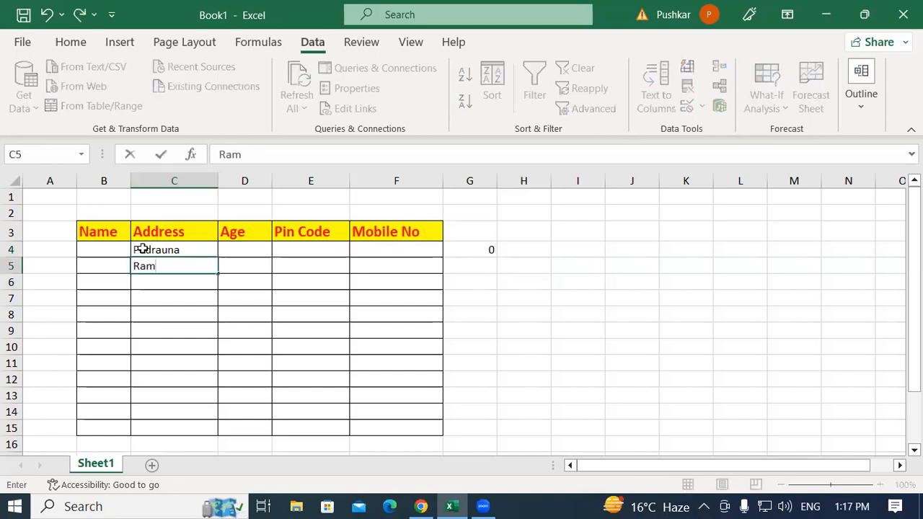
{"action": "type", "text": "kola"}
{"action": "key", "text": "Return"}
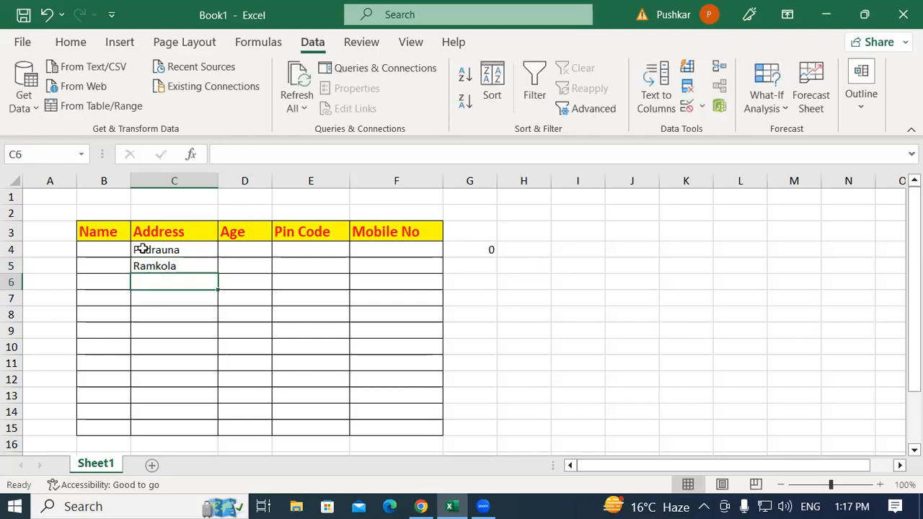
{"action": "type", "text": "Kasia"}
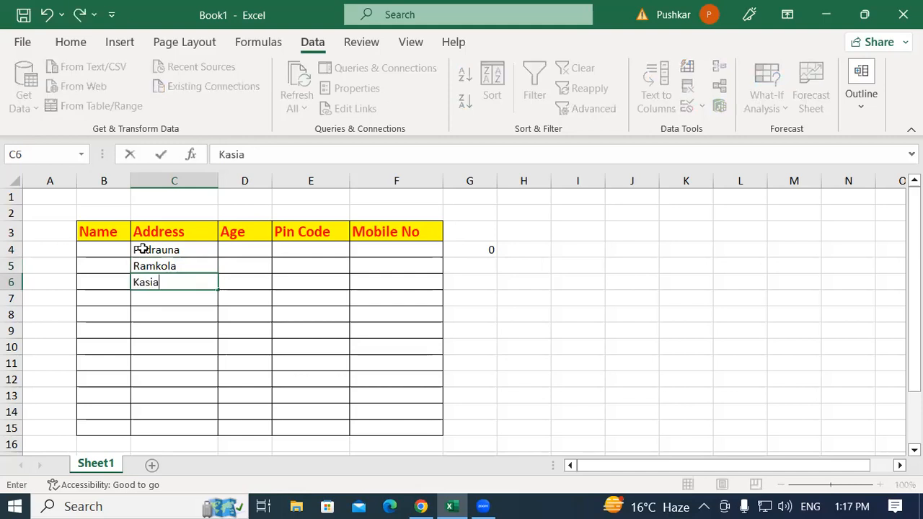
{"action": "key", "text": "Return"}
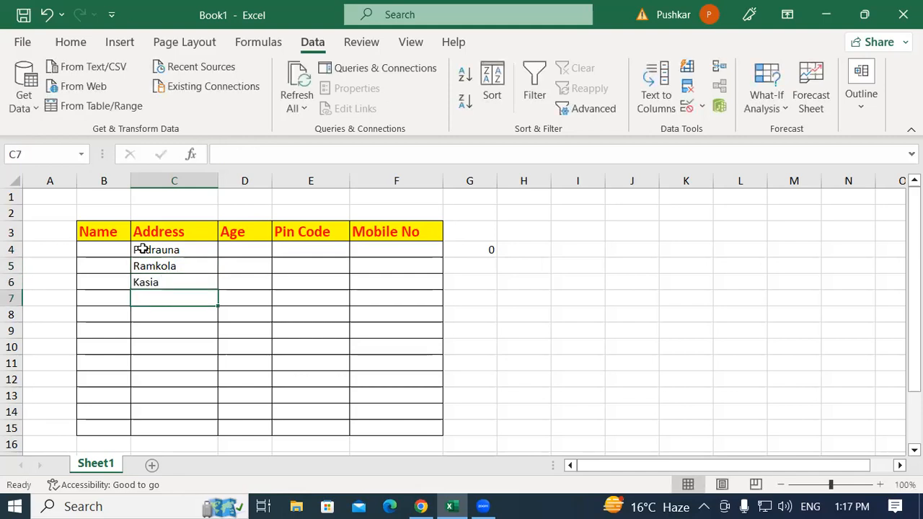
Overwrite the place name in Address cell C4 with a string of zeros, and erase the entry
{"action": "left_click", "coordinate": [143, 248]}
{"action": "type", "text": "00000000000"}
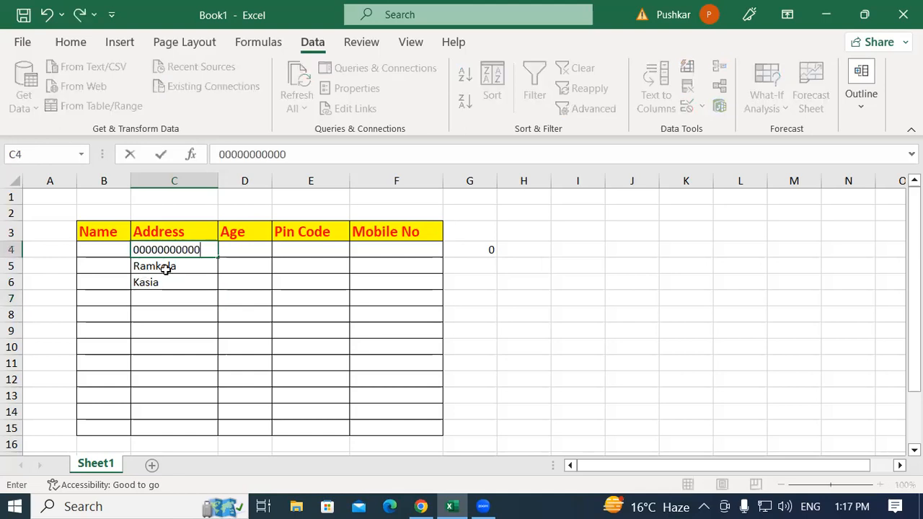
{"action": "key", "text": "BackSpace"}
{"action": "key", "text": "BackSpace"}
{"action": "key", "text": "BackSpace"}
{"action": "key", "text": "BackSpace"}
{"action": "key", "text": "BackSpace"}
{"action": "key", "text": "BackSpace"}
{"action": "key", "text": "BackSpace"}
{"action": "key", "text": "BackSpace"}
{"action": "key", "text": "BackSpace"}
{"action": "key", "text": "BackSpace"}
{"action": "key", "text": "BackSpace"}
{"action": "left_click", "coordinate": [185, 315]}
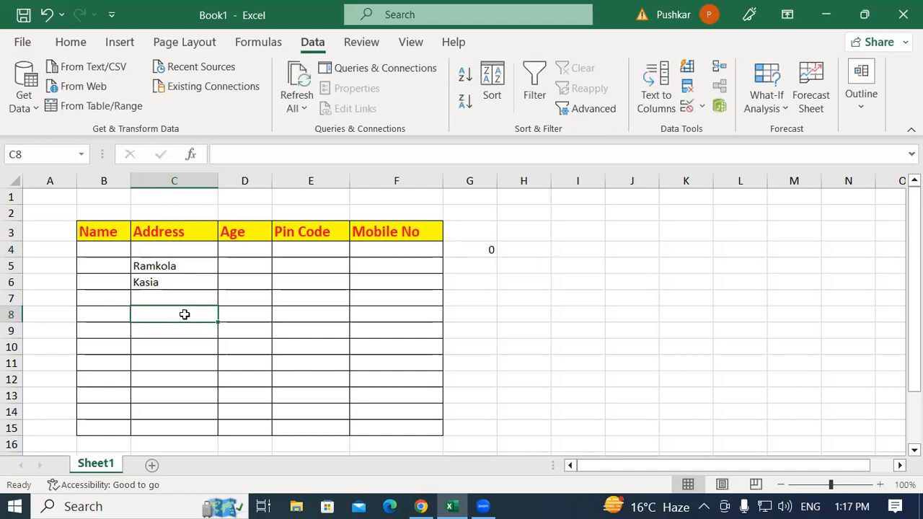
Undo the erasing of the place name in Address cell C4, and select the place names in C4:C6
{"action": "key", "text": "ctrl+z"}
{"action": "left_click", "coordinate": [150, 271]}
{"action": "left_click", "coordinate": [149, 281]}
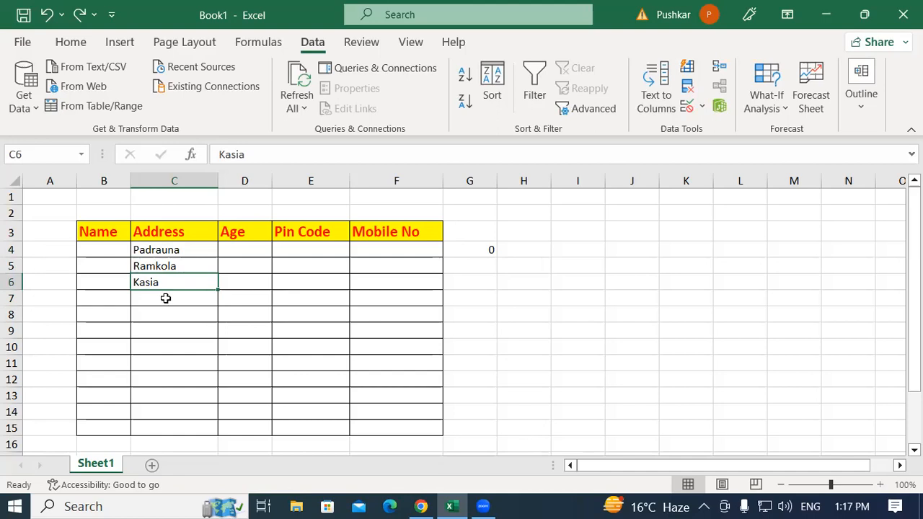
{"action": "scroll", "coordinate": [428, 344], "scroll_direction": "down", "scroll_amount": 1}
{"action": "left_click", "coordinate": [208, 237]}
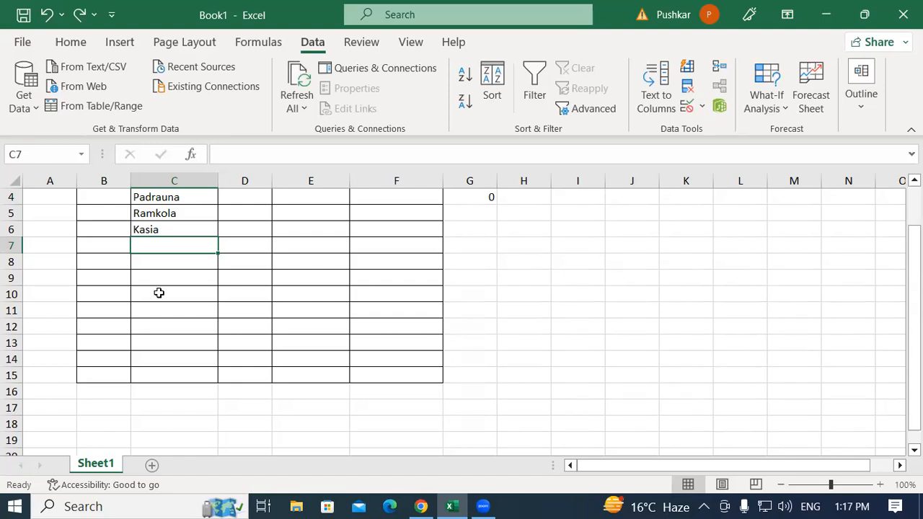
{"action": "scroll", "coordinate": [200, 297], "scroll_direction": "up", "scroll_amount": 1}
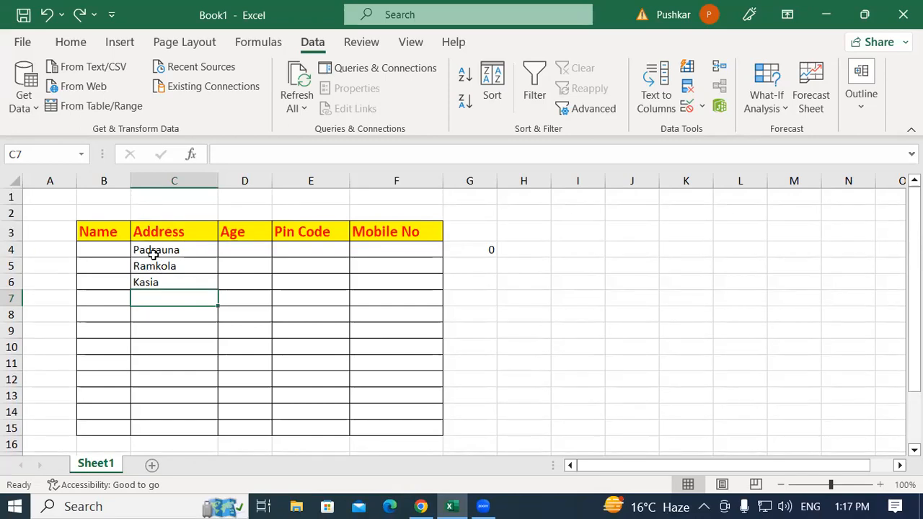
{"action": "left_click_drag", "start_coordinate": [149, 248], "coordinate": [151, 281]}
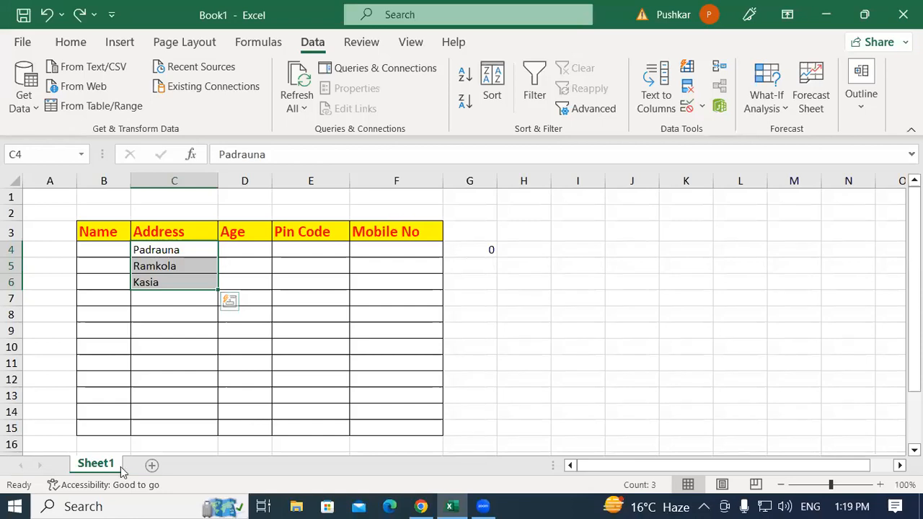
Add a new worksheet and enter the heading Product Name in cell B3
{"action": "left_click", "coordinate": [152, 465]}
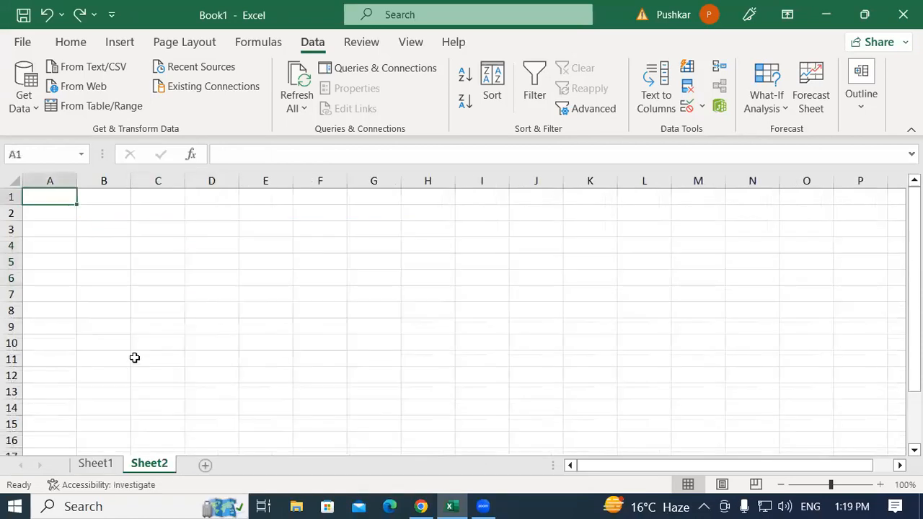
{"action": "left_click", "coordinate": [105, 228]}
{"action": "type", "text": "P"}
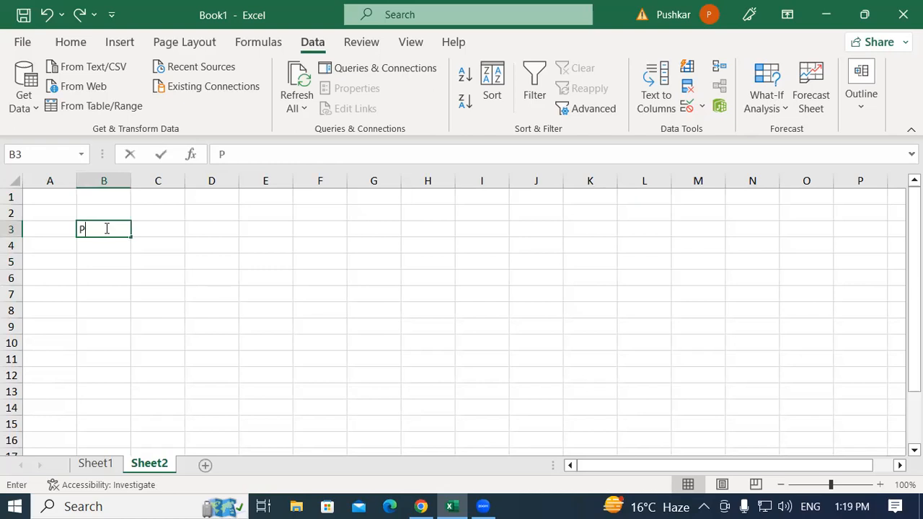
{"action": "type", "text": "roduct Name"}
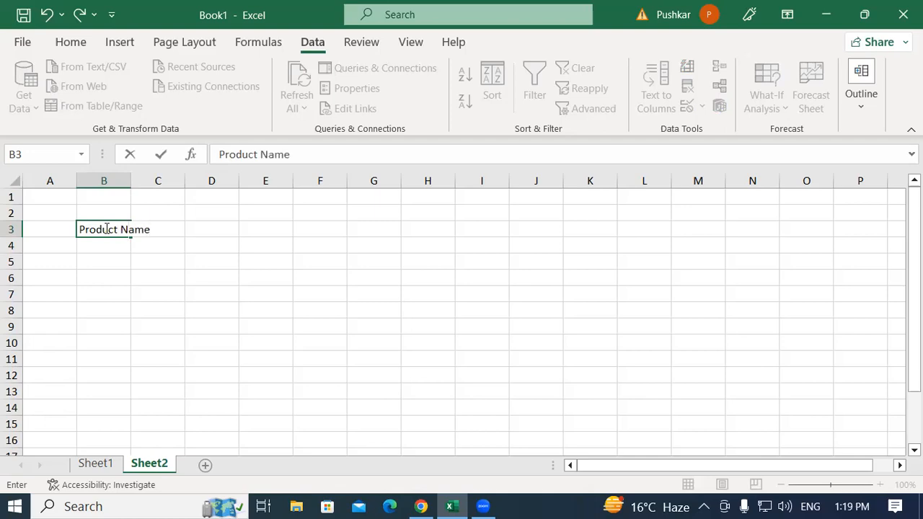
{"action": "key", "text": "Tab"}
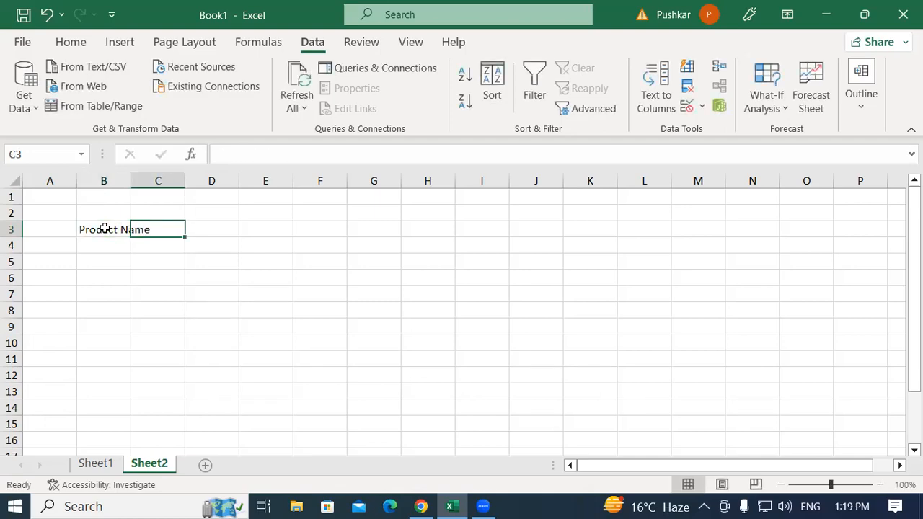
Enter the headings Qty, Rate and Total Amount in cells C3, D3 and E3
{"action": "type", "text": "QT"}
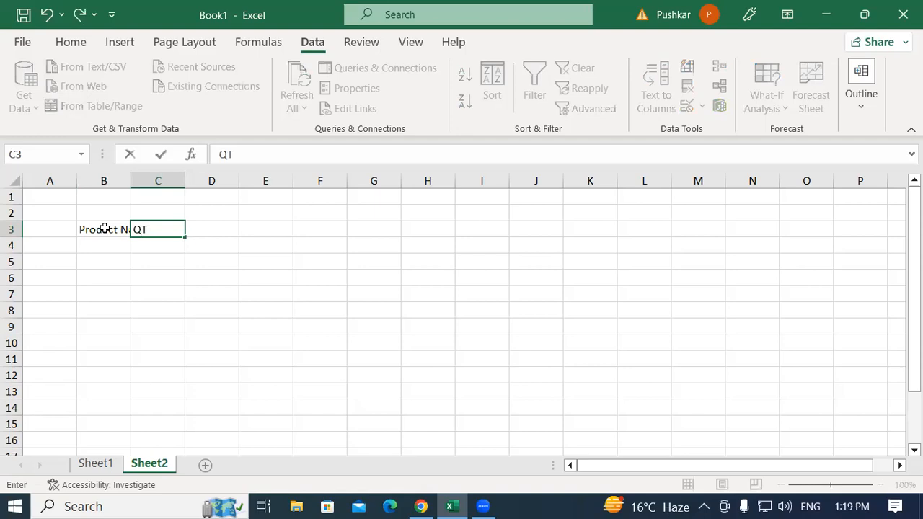
{"action": "type", "text": "yty"}
{"action": "key", "text": "Tab"}
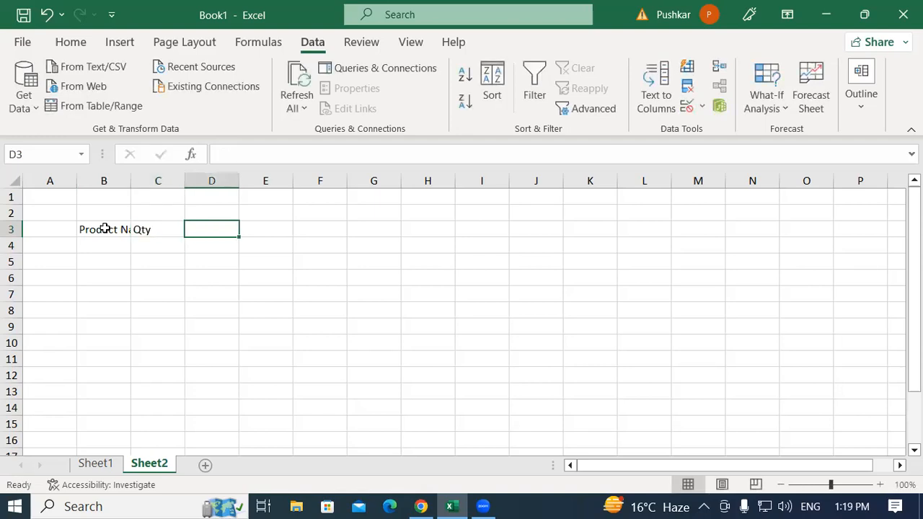
{"action": "type", "text": "Rate"}
{"action": "key", "text": "Tab"}
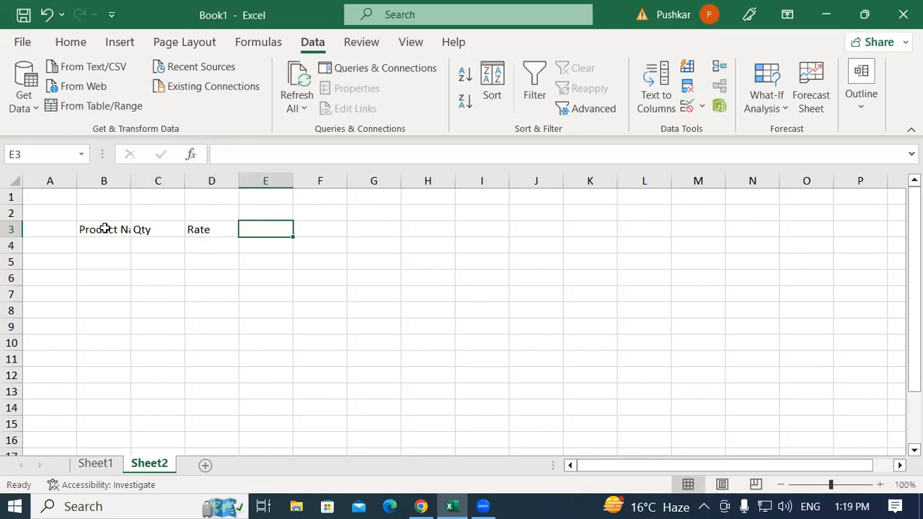
{"action": "type", "text": "Total Amount"}
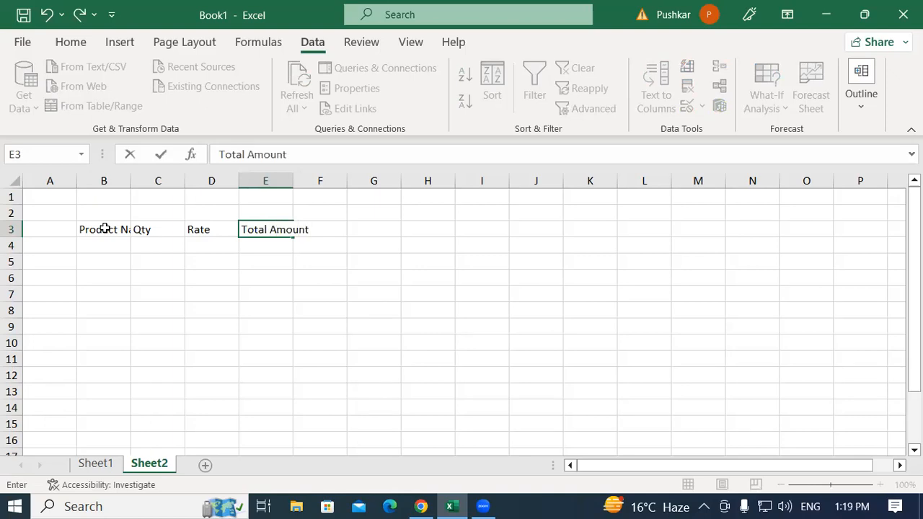
Widen columns B and E to fit the Product Name and Total Amount headings
{"action": "left_click", "coordinate": [143, 279]}
{"action": "left_click_drag", "start_coordinate": [132, 181], "coordinate": [182, 181]}
{"action": "left_click", "coordinate": [210, 261]}
{"action": "left_click", "coordinate": [112, 245]}
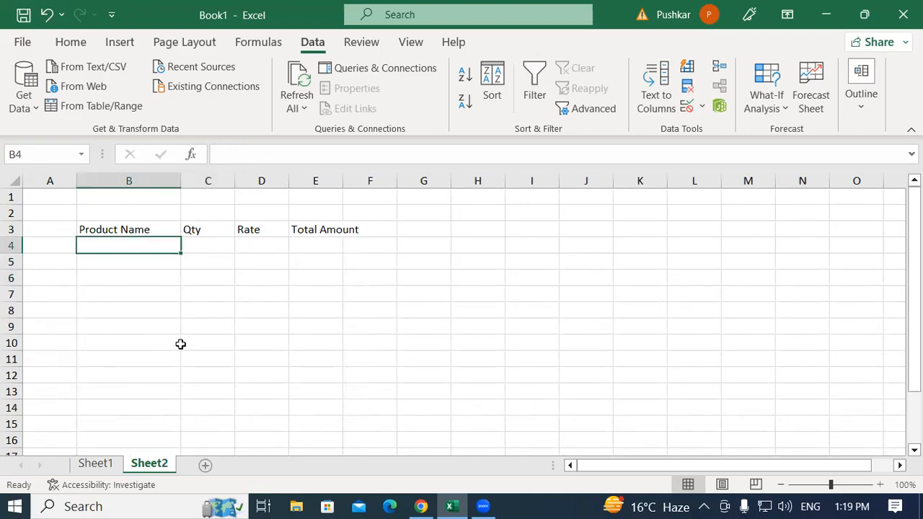
{"action": "left_click", "coordinate": [554, 293]}
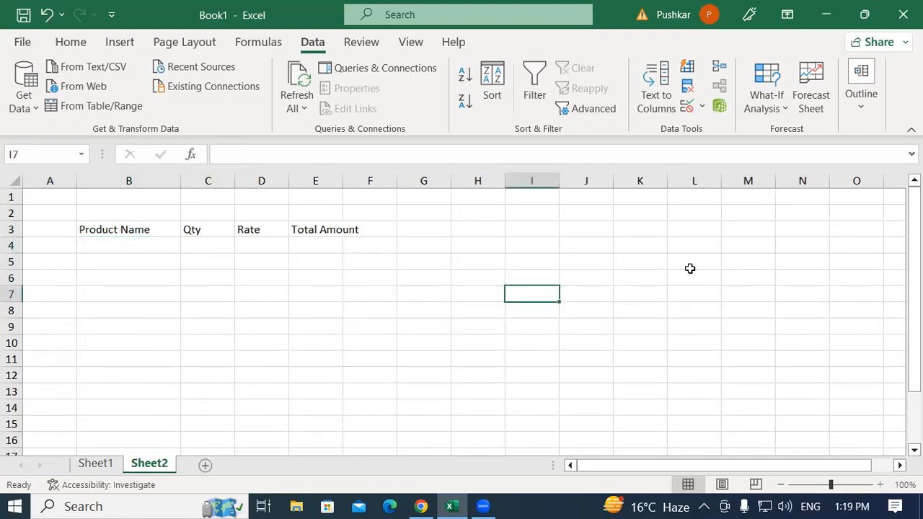
{"action": "left_click", "coordinate": [750, 258]}
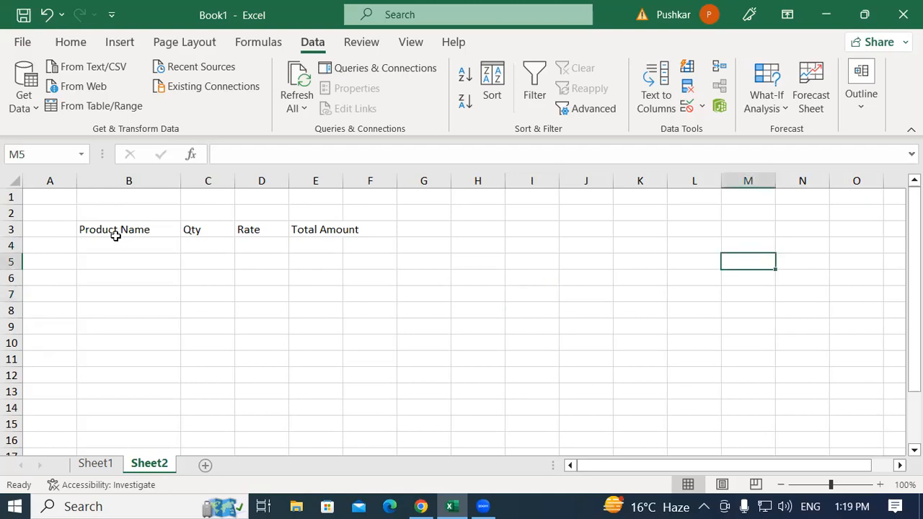
{"action": "left_click_drag", "start_coordinate": [127, 229], "coordinate": [340, 377]}
{"action": "left_click_drag", "start_coordinate": [347, 176], "coordinate": [370, 177]}
{"action": "left_click", "coordinate": [284, 299]}
Apply all borders to the table range B3:E14
{"action": "left_click_drag", "start_coordinate": [144, 228], "coordinate": [352, 405]}
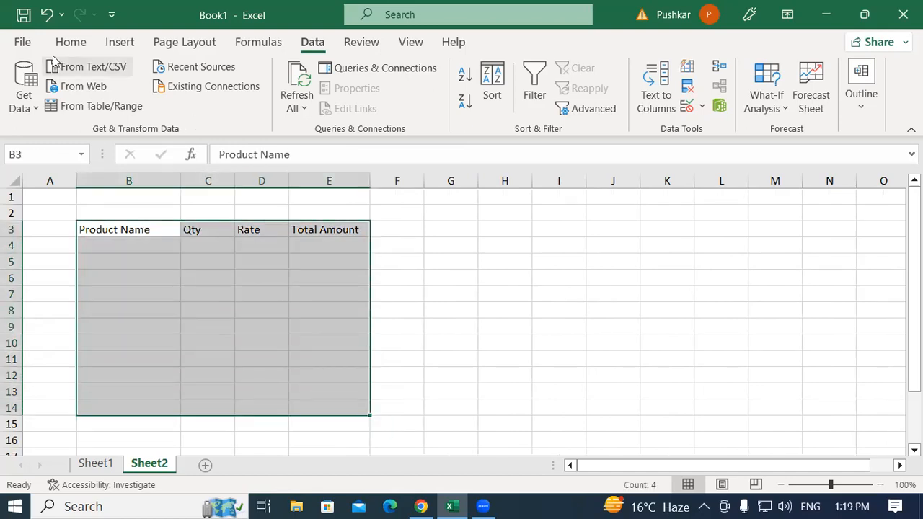
{"action": "left_click", "coordinate": [71, 42]}
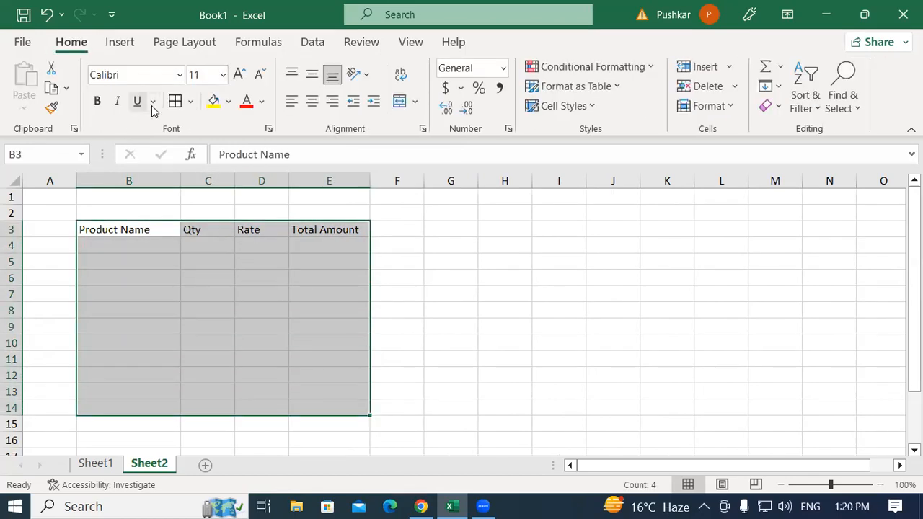
{"action": "left_click", "coordinate": [174, 102]}
Start a product list outside the table with Dell Keyboard in cell M6 and TVS Keyboard in M7
{"action": "left_click", "coordinate": [793, 279]}
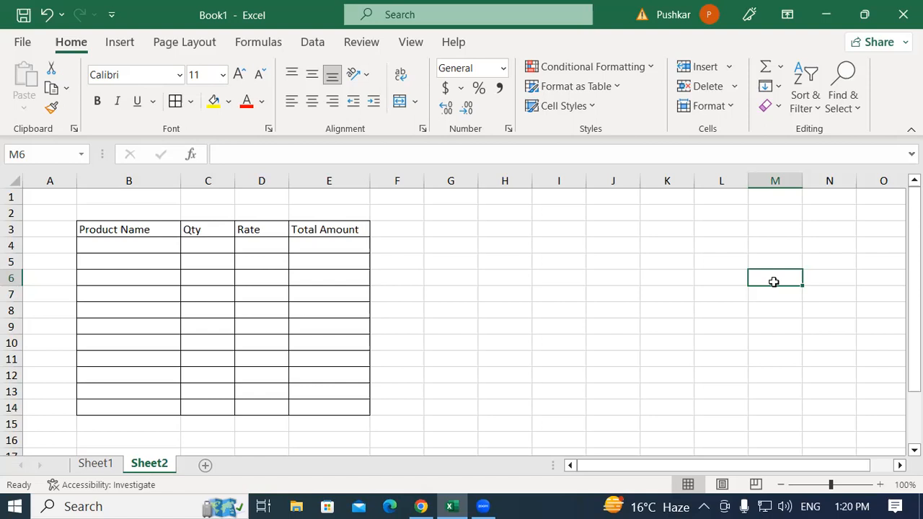
{"action": "type", "text": "Dell Keyboard"}
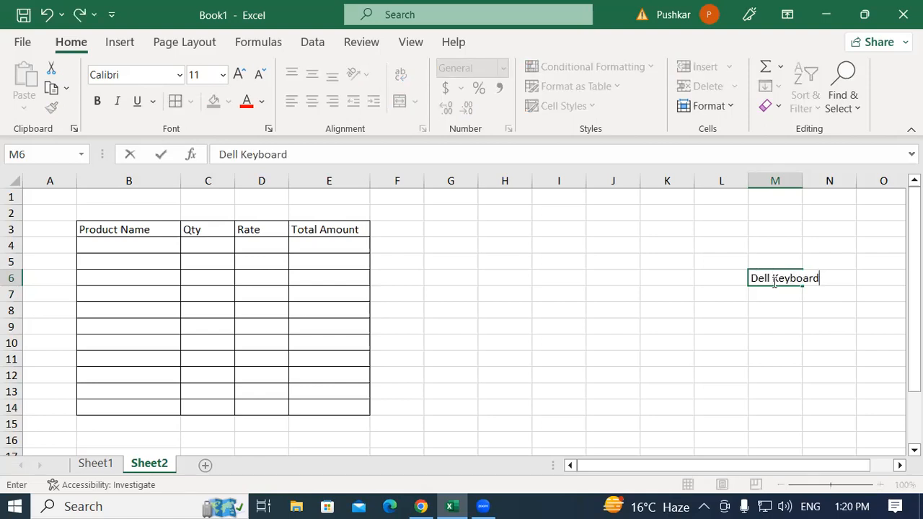
{"action": "key", "text": "Return"}
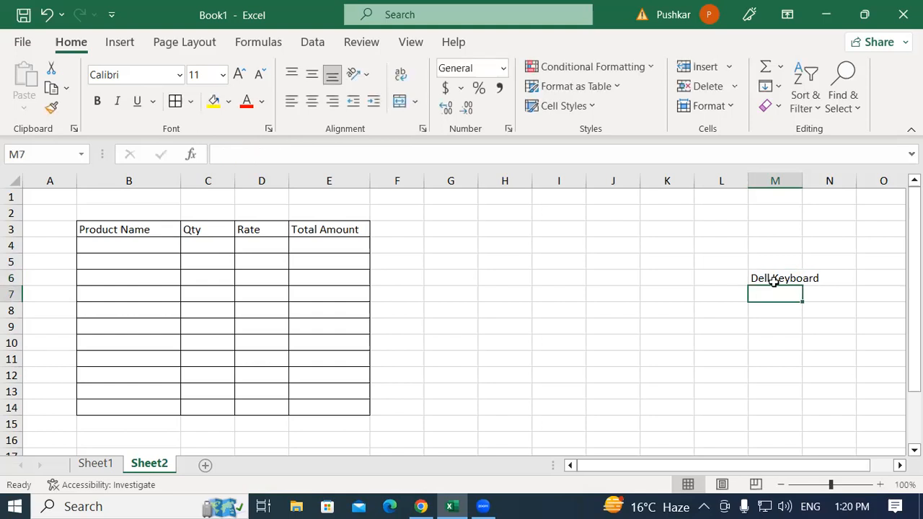
{"action": "type", "text": "TVA"}
{"action": "key", "text": "BackSpace"}
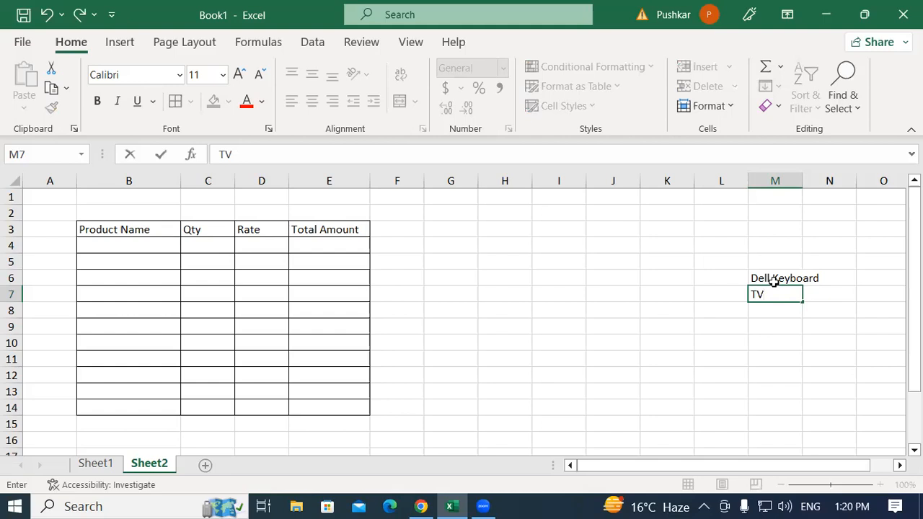
{"action": "type", "text": "A"}
{"action": "key", "text": "BackSpace"}
{"action": "type", "text": "S Keyboard"}
{"action": "key", "text": "Return"}
Add Dell Mouse to the product list in cell M8
{"action": "type", "text": "Dekk"}
{"action": "key", "text": "BackSpace"}
{"action": "key", "text": "BackSpace"}
{"action": "type", "text": "k"}
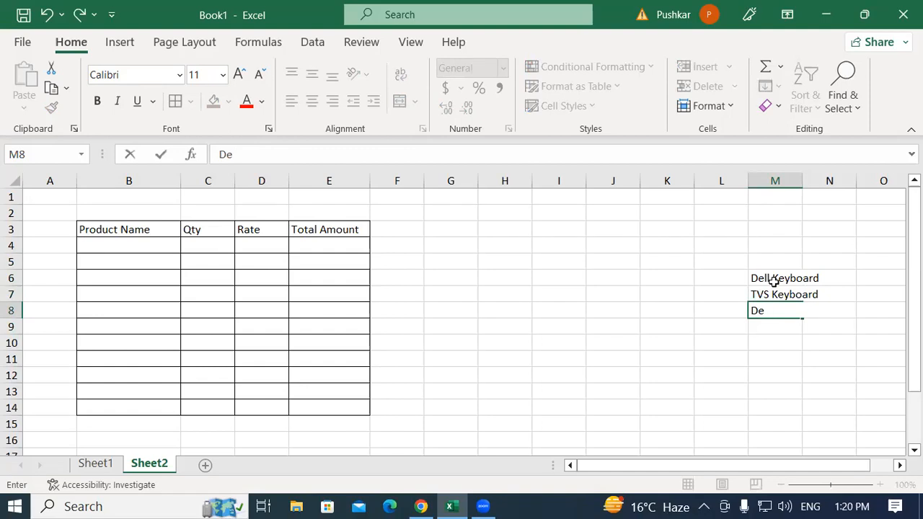
{"action": "type", "text": "ll "}
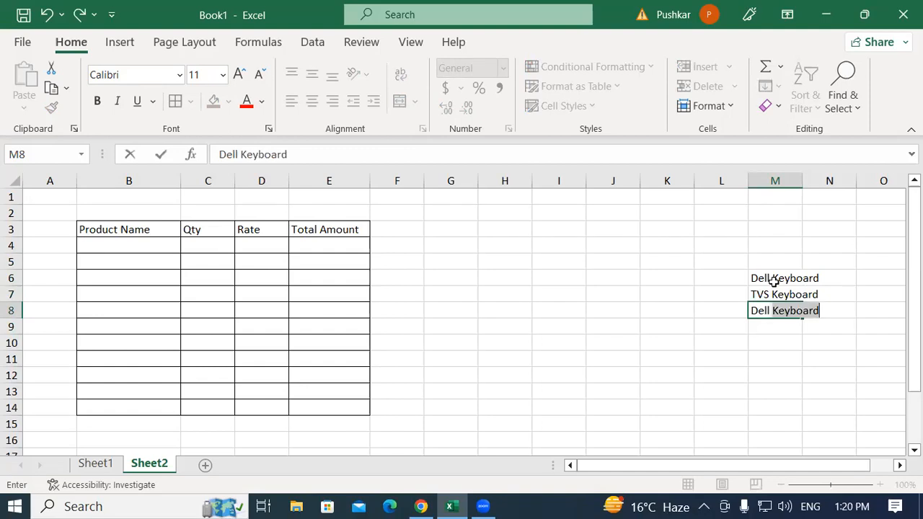
{"action": "type", "text": "N"}
{"action": "key", "text": "BackSpace"}
{"action": "type", "text": "mo"}
{"action": "key", "text": "BackSpace"}
{"action": "key", "text": "BackSpace"}
{"action": "type", "text": "MO"}
{"action": "key", "text": "BackSpace"}
{"action": "key", "text": "BackSpace"}
{"action": "key", "text": "BackSpace"}
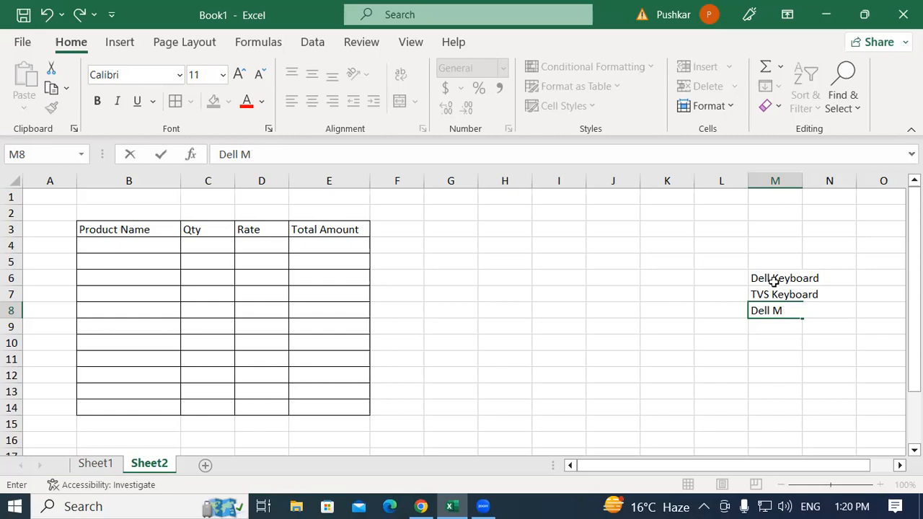
{"action": "type", "text": "ouse"}
{"action": "key", "text": "Return"}
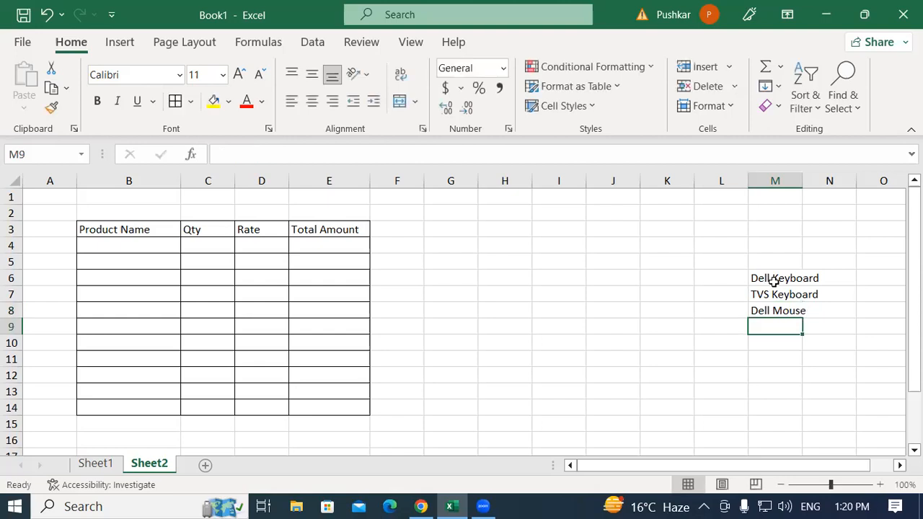
Add Dell Monitor to the product list in cell M9, and widen column M to fit the product names
{"action": "type", "text": "D"}
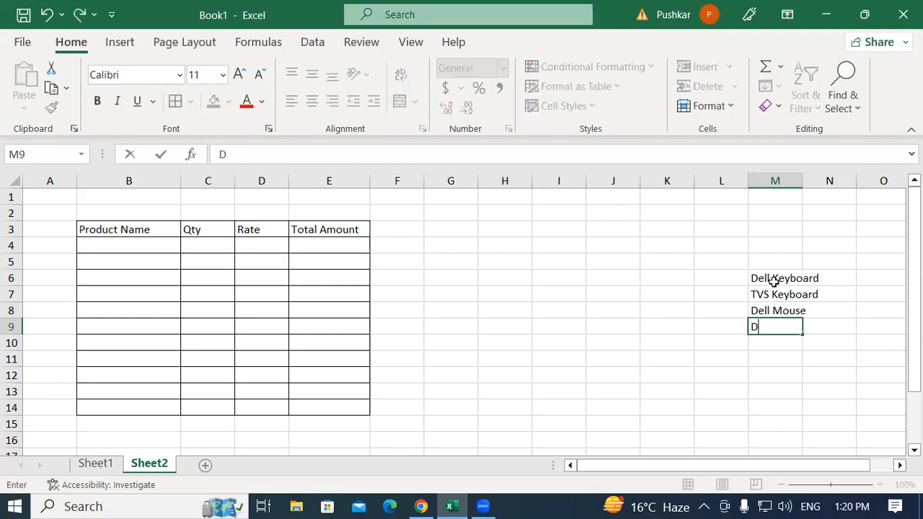
{"action": "type", "text": "ell Monitor"}
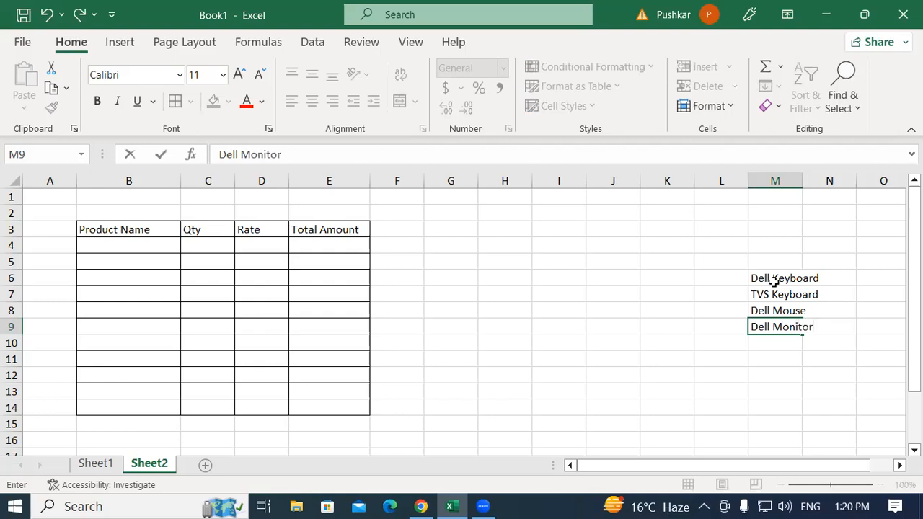
{"action": "key", "text": "Return"}
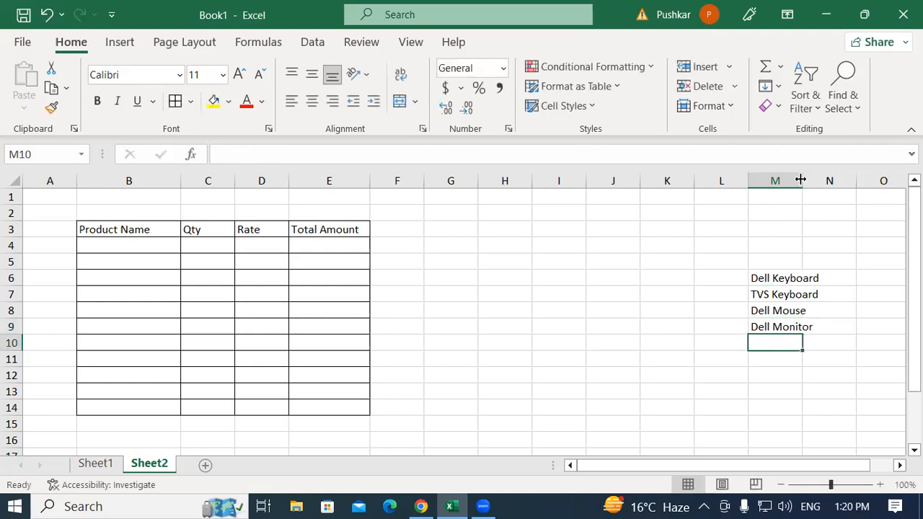
{"action": "left_click_drag", "start_coordinate": [802, 181], "coordinate": [836, 181]}
Apply a List data validation rule to cell B4 with the product list =$M$6:$M$9 as its source
{"action": "left_click_drag", "start_coordinate": [768, 278], "coordinate": [750, 330]}
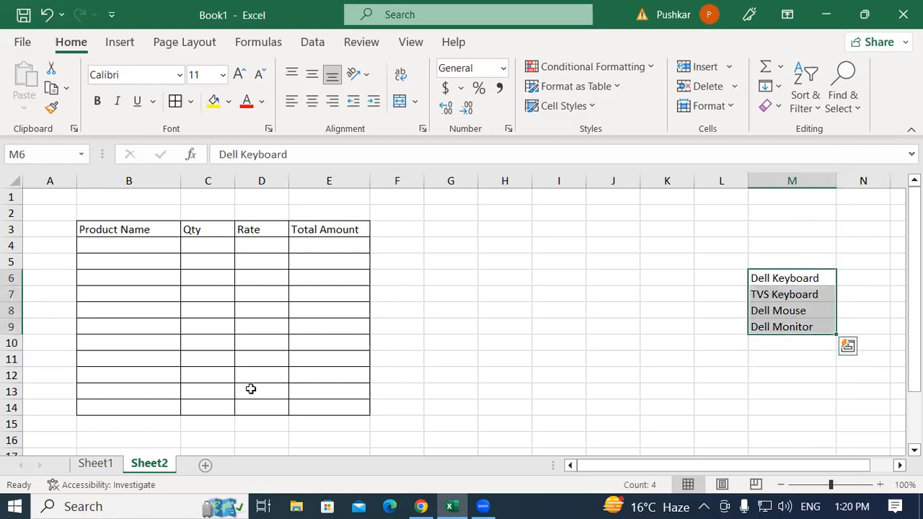
{"action": "left_click_drag", "start_coordinate": [108, 246], "coordinate": [104, 408]}
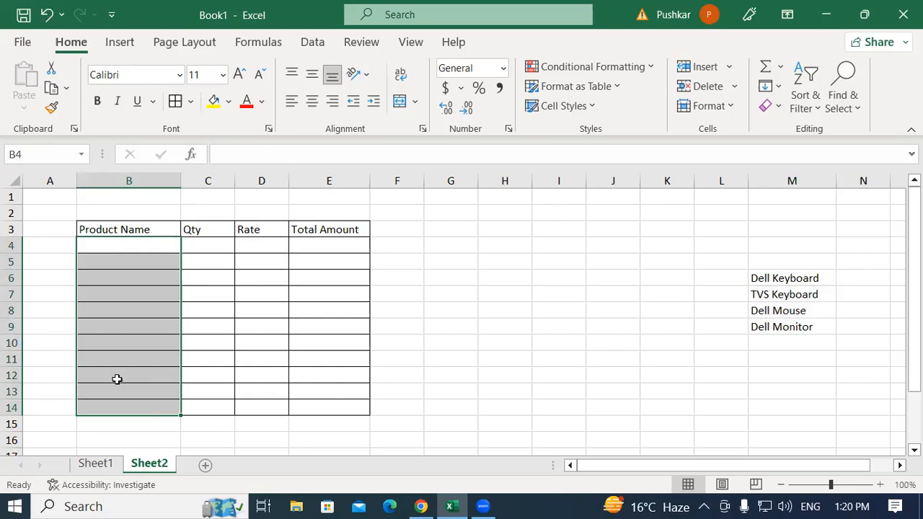
{"action": "left_click", "coordinate": [101, 246]}
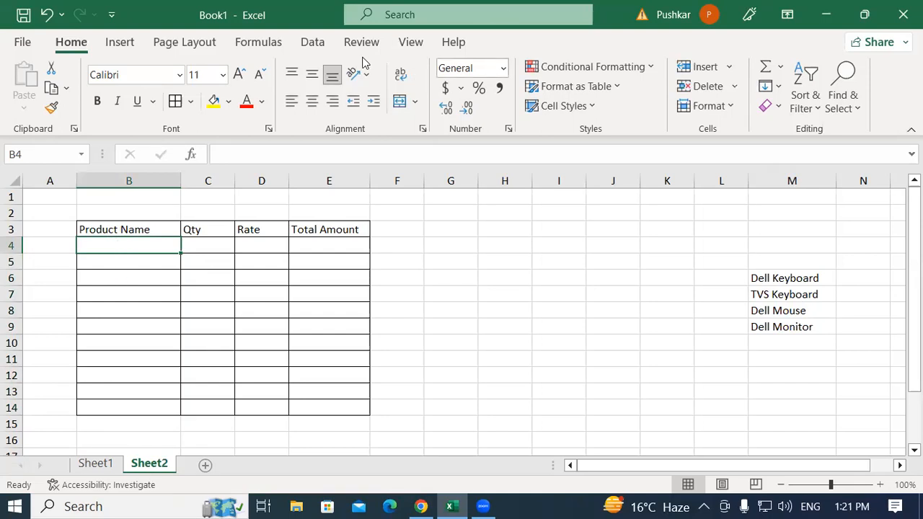
{"action": "left_click", "coordinate": [316, 44]}
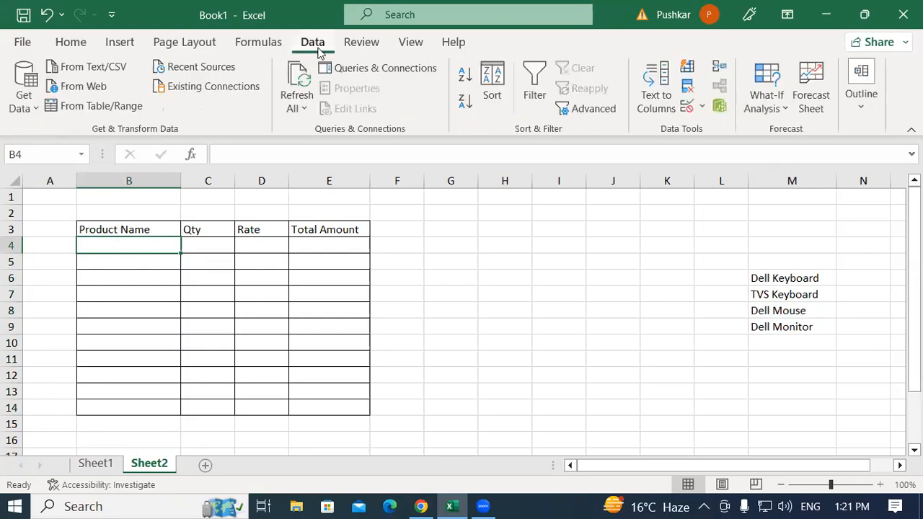
{"action": "left_click", "coordinate": [702, 107]}
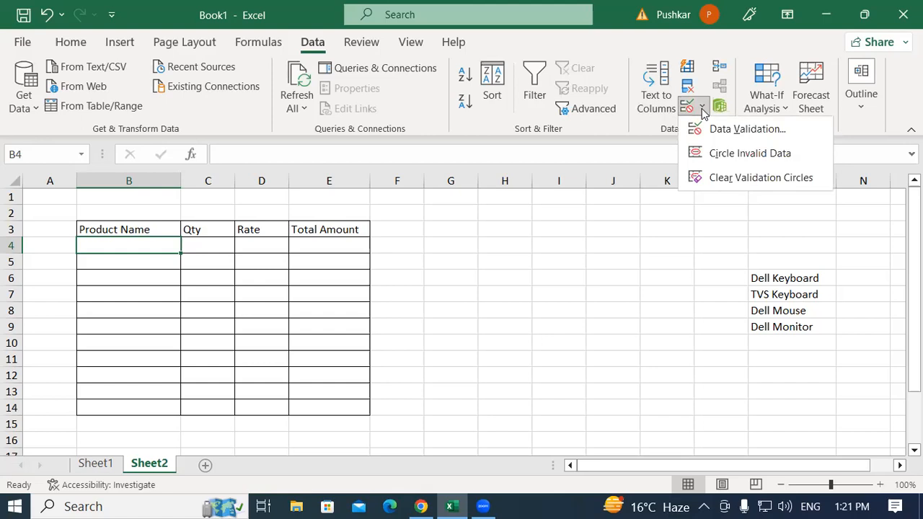
{"action": "left_click", "coordinate": [756, 131]}
{"action": "left_click", "coordinate": [380, 109]}
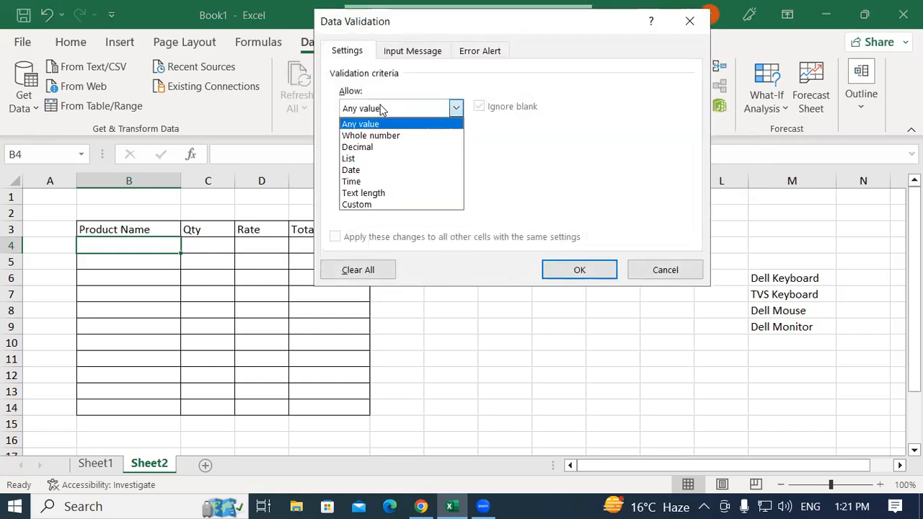
{"action": "left_click", "coordinate": [359, 159]}
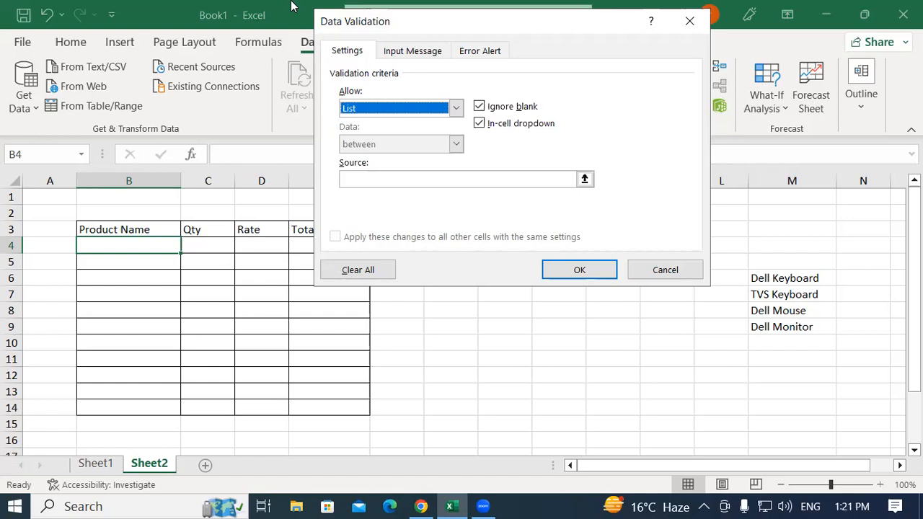
{"action": "left_click", "coordinate": [362, 178]}
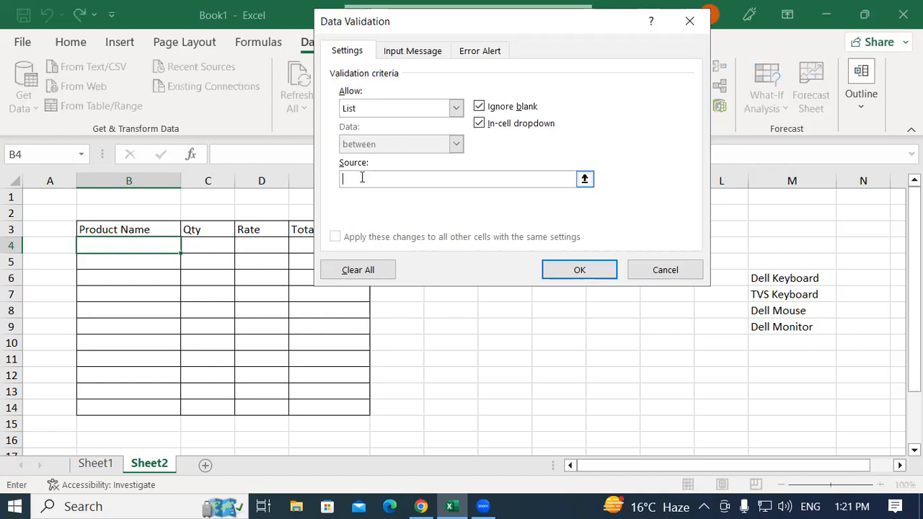
{"action": "left_click_drag", "start_coordinate": [761, 283], "coordinate": [785, 326]}
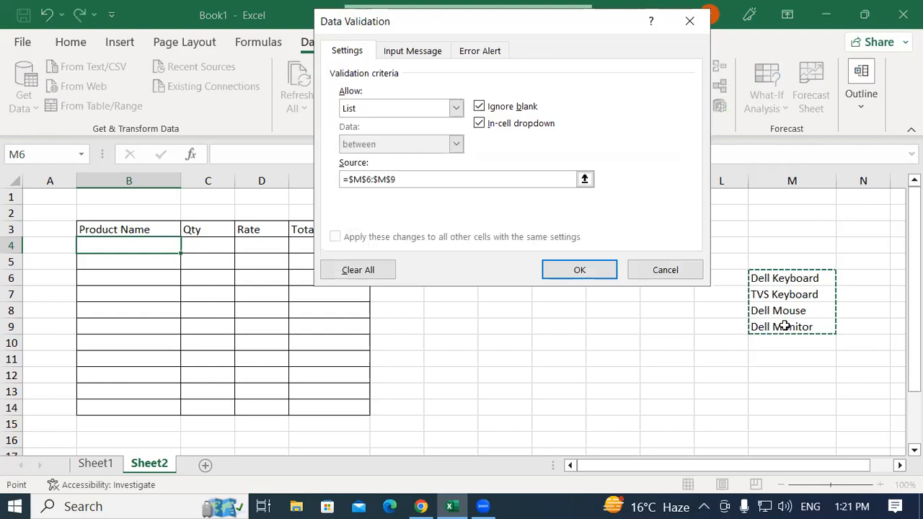
{"action": "left_click", "coordinate": [582, 273]}
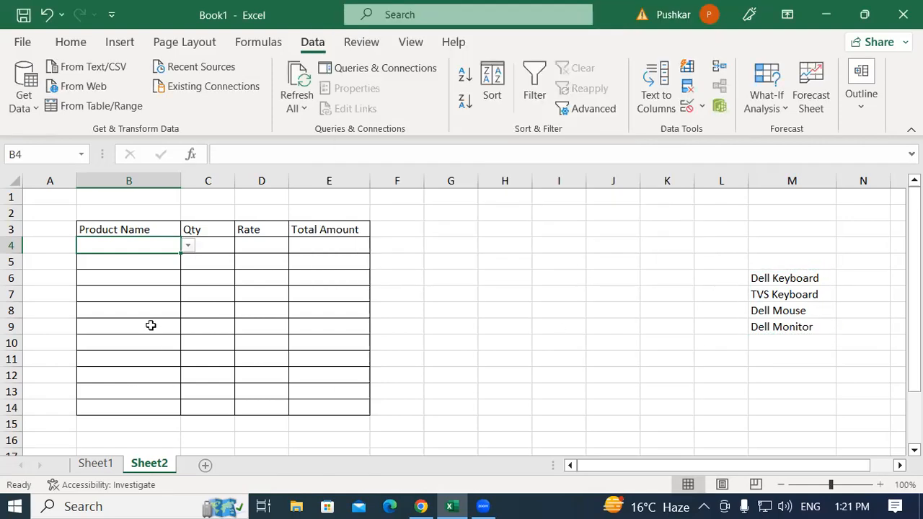
Choose Dell Keyboard from the drop-down list in cell B4
{"action": "left_click", "coordinate": [148, 326]}
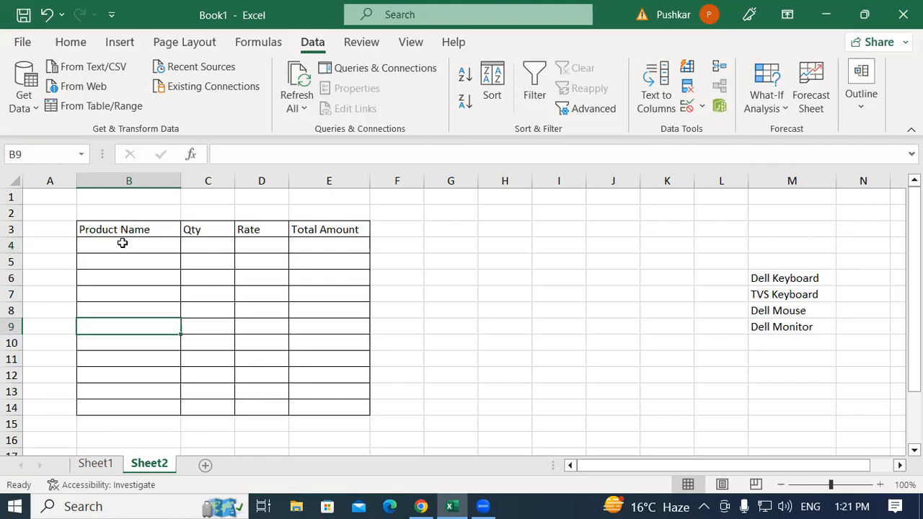
{"action": "left_click", "coordinate": [123, 244]}
{"action": "left_click", "coordinate": [188, 245]}
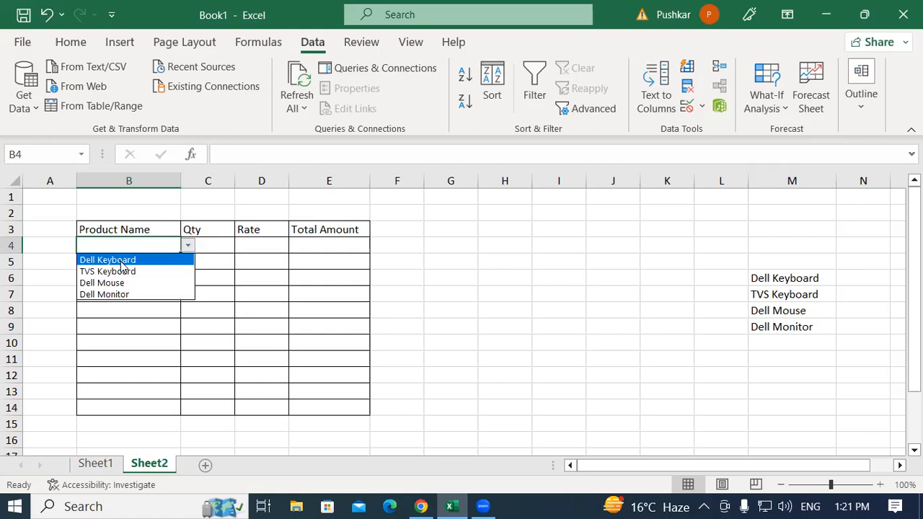
{"action": "left_click", "coordinate": [121, 261]}
Enter a quantity of 1 in C4 and a rate of 250 in D4 for the first product row
{"action": "left_click", "coordinate": [214, 244]}
{"action": "type", "text": "1"}
{"action": "key", "text": "Tab"}
{"action": "type", "text": "25"}
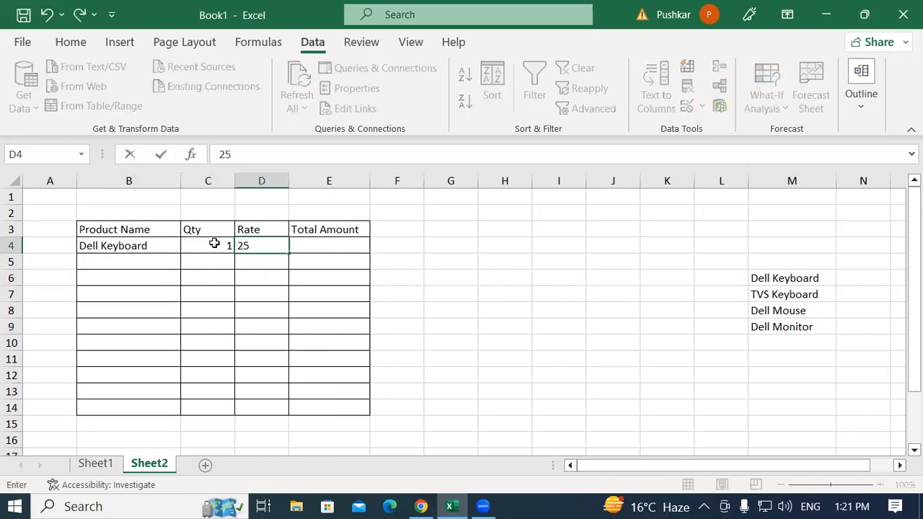
{"action": "type", "text": "0"}
{"action": "key", "text": "Tab"}
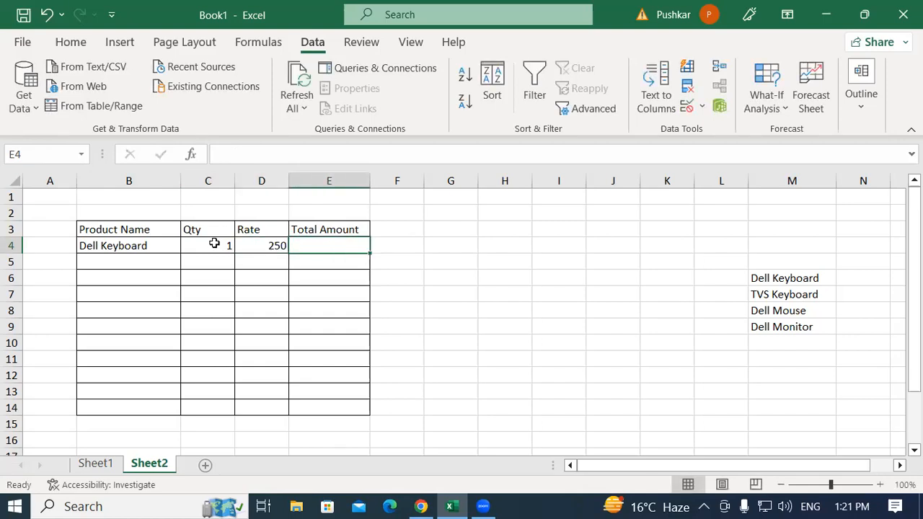
Calculate the total amount in E4 with the formula =C4*D4
{"action": "type", "text": "="}
{"action": "left_click", "coordinate": [214, 244]}
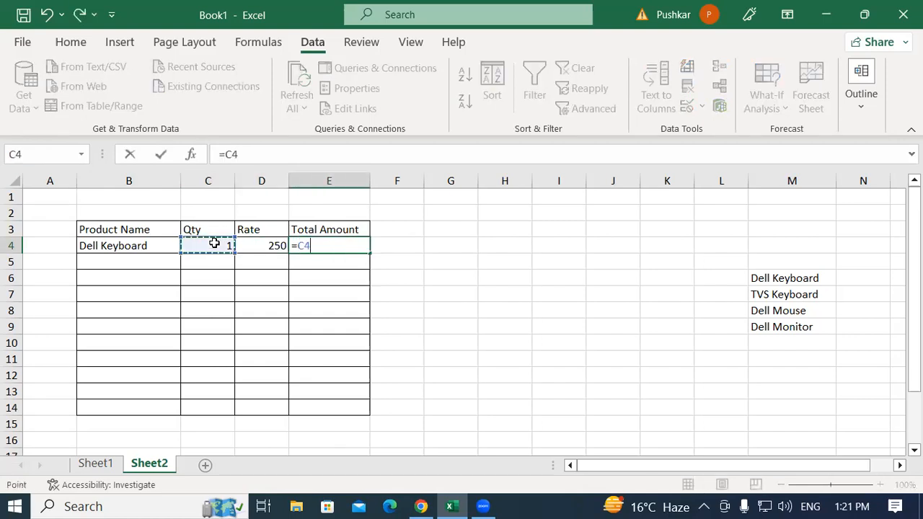
{"action": "type", "text": "*"}
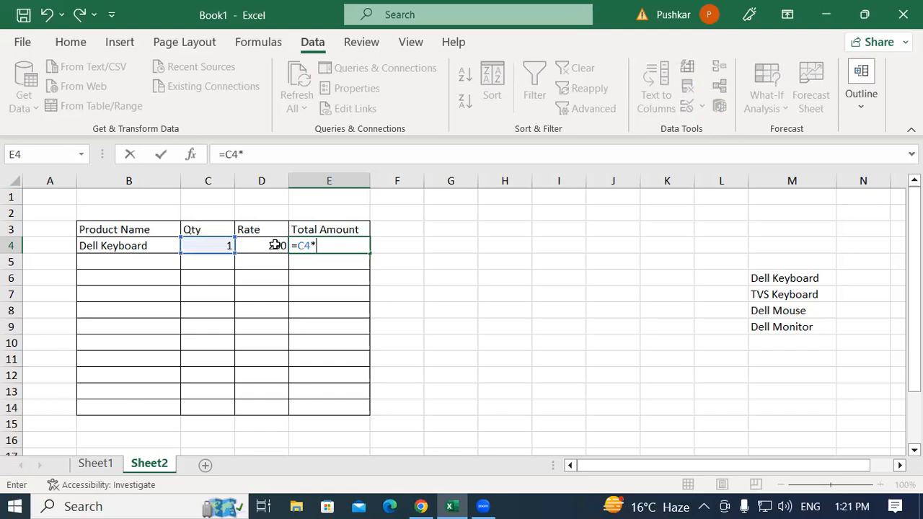
{"action": "left_click", "coordinate": [271, 245]}
{"action": "key", "text": "Return"}
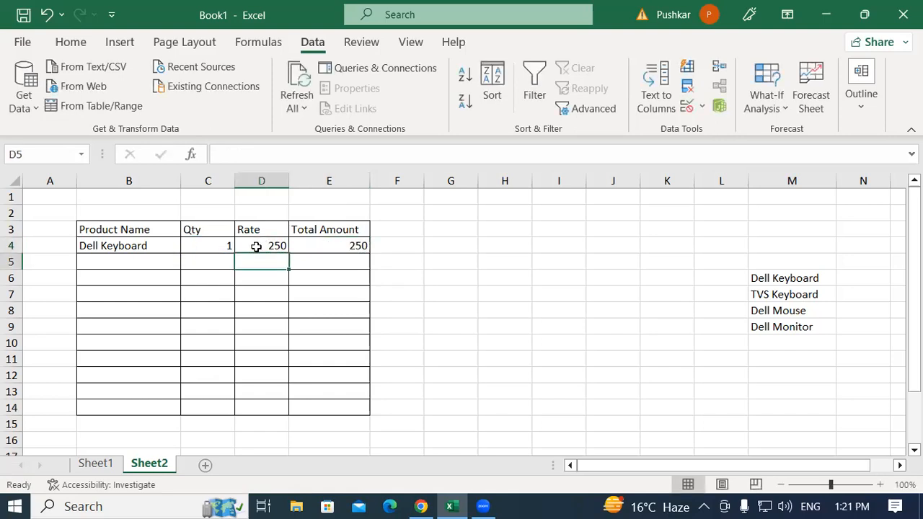
Fill cell B4 with its drop-down list down the Product Name column to B14
{"action": "left_click", "coordinate": [116, 268]}
{"action": "left_click", "coordinate": [163, 248]}
{"action": "left_click", "coordinate": [141, 271]}
{"action": "left_click", "coordinate": [155, 246]}
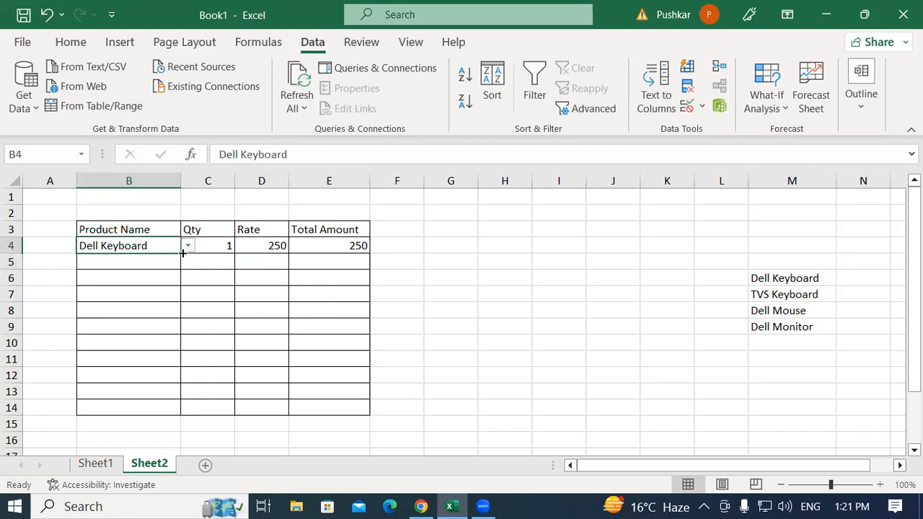
{"action": "left_click_drag", "start_coordinate": [181, 253], "coordinate": [185, 410]}
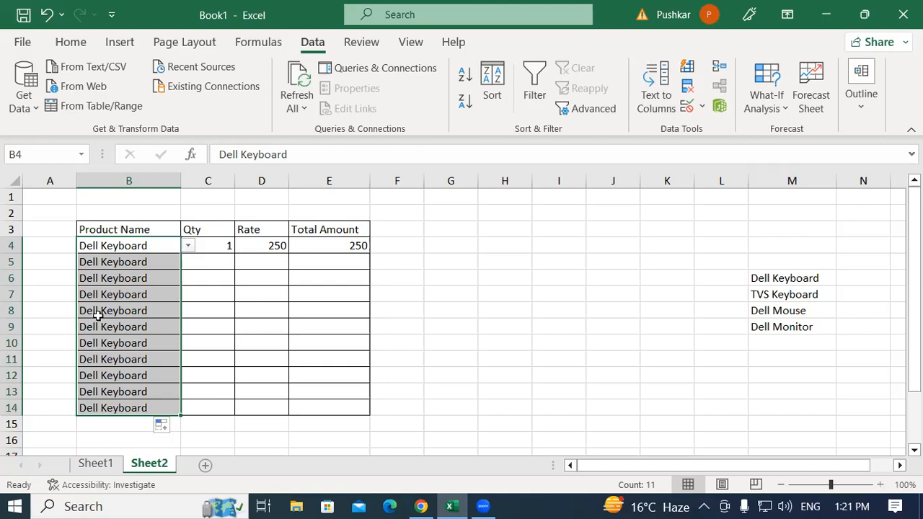
Change the product in B5 to TVS Keyboard using its drop-down list
{"action": "left_click", "coordinate": [127, 245]}
{"action": "left_click", "coordinate": [130, 264]}
{"action": "left_click", "coordinate": [187, 263]}
{"action": "left_click", "coordinate": [155, 286]}
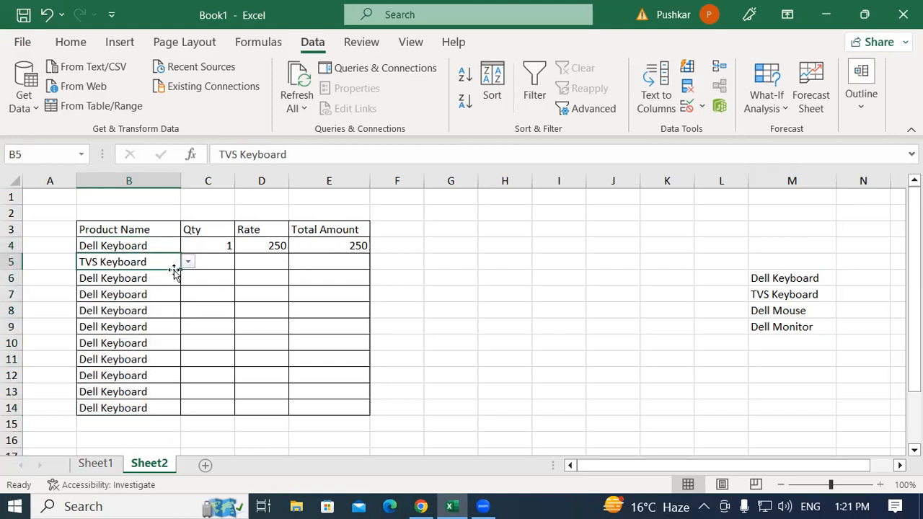
{"action": "left_click", "coordinate": [218, 256]}
{"action": "left_click", "coordinate": [256, 262]}
{"action": "left_click", "coordinate": [341, 260]}
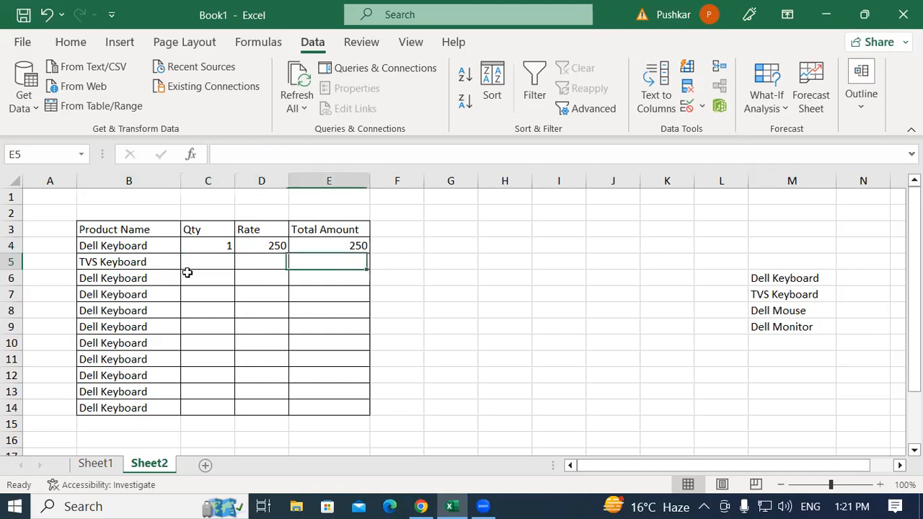
Change the product in B6 to Dell Mouse using its drop-down list
{"action": "left_click", "coordinate": [156, 274]}
{"action": "left_click", "coordinate": [188, 277]}
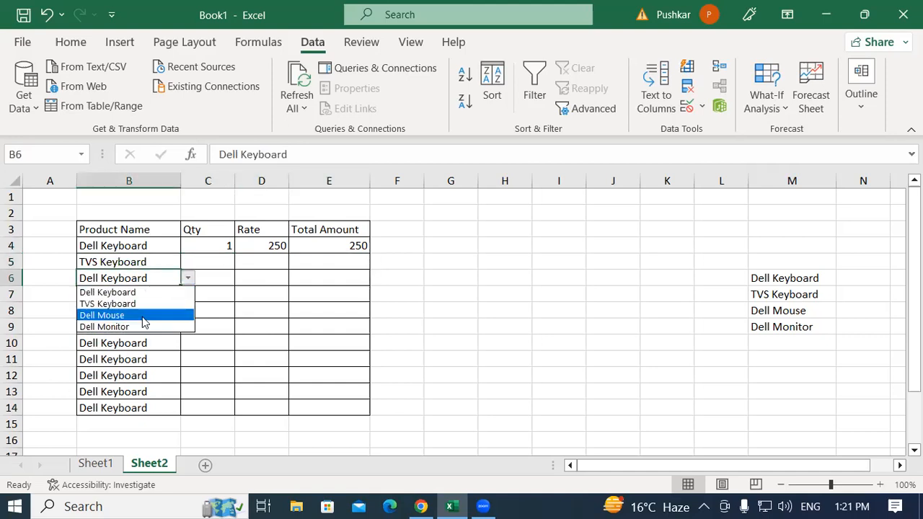
{"action": "left_click", "coordinate": [114, 317]}
Compare the drop-down options in the Product Name cells B7 and B5 with the source list in M6:M9
{"action": "left_click", "coordinate": [150, 293]}
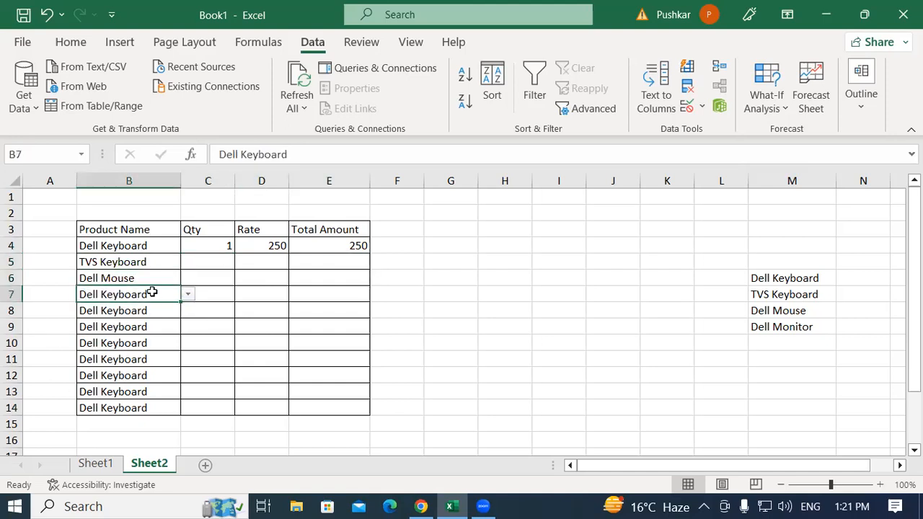
{"action": "left_click", "coordinate": [188, 296]}
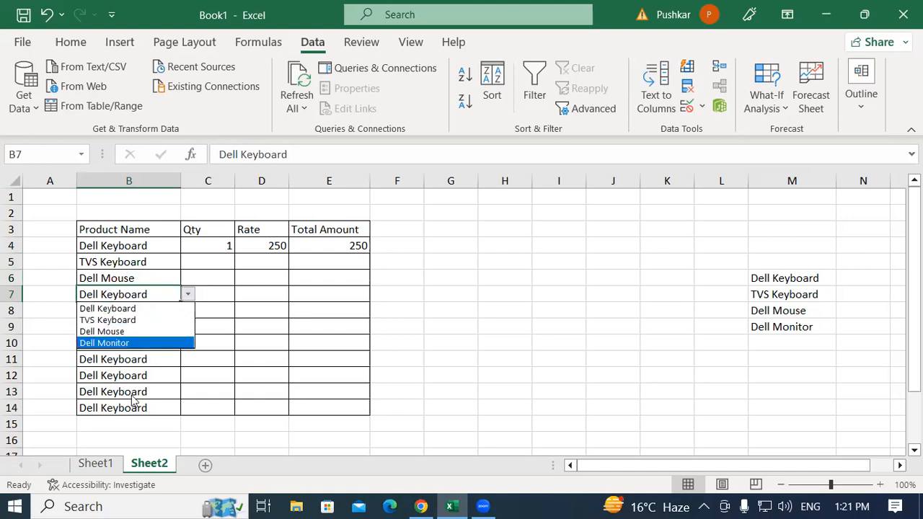
{"action": "left_click", "coordinate": [145, 311]}
{"action": "left_click", "coordinate": [161, 346]}
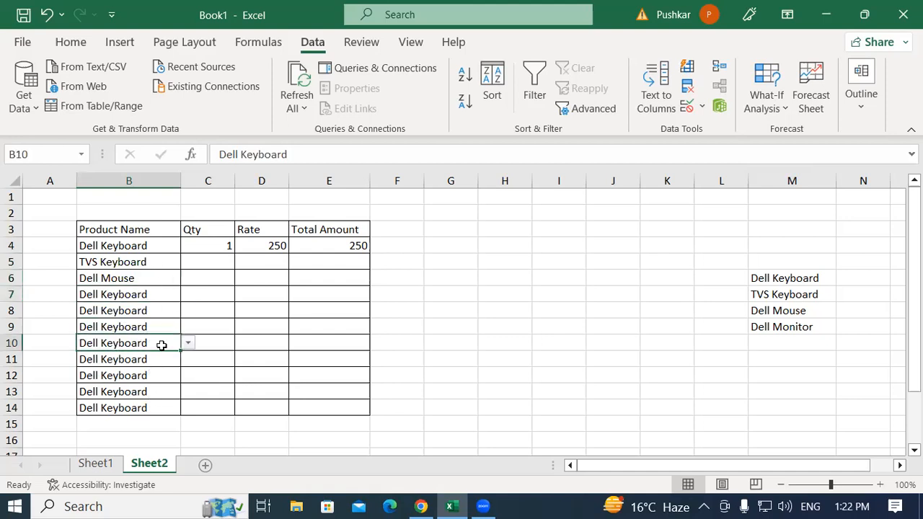
{"action": "left_click_drag", "start_coordinate": [167, 294], "coordinate": [165, 278]}
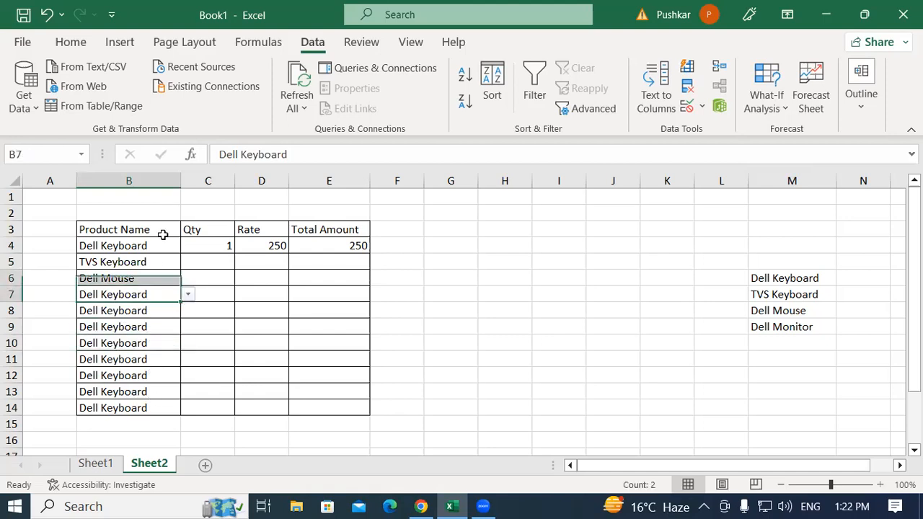
{"action": "left_click", "coordinate": [242, 264]}
{"action": "left_click_drag", "start_coordinate": [786, 281], "coordinate": [779, 327]}
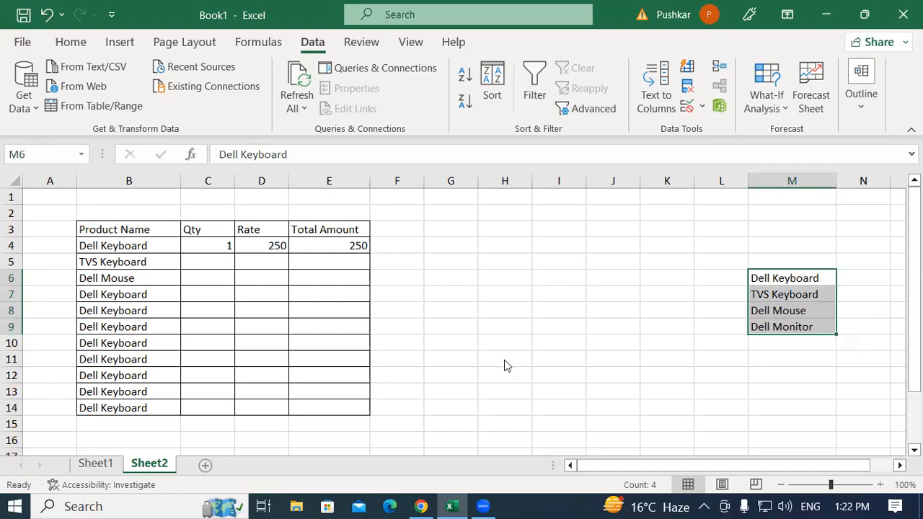
{"action": "left_click", "coordinate": [128, 245]}
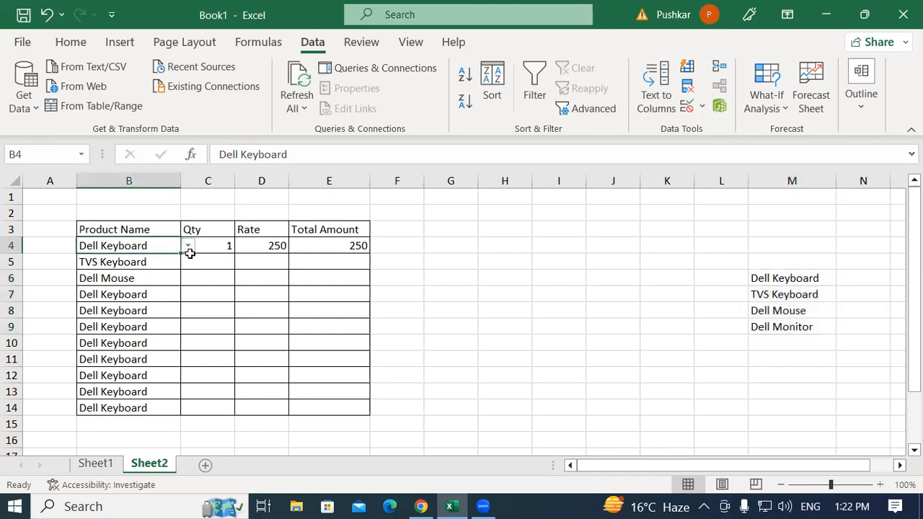
{"action": "left_click", "coordinate": [660, 355]}
{"action": "left_click_drag", "start_coordinate": [783, 279], "coordinate": [779, 327]}
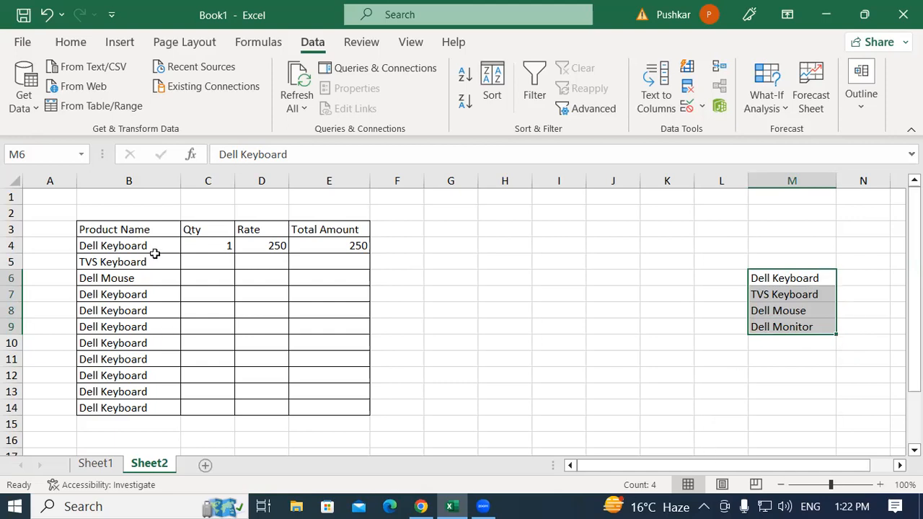
{"action": "left_click", "coordinate": [154, 262]}
{"action": "left_click", "coordinate": [188, 262]}
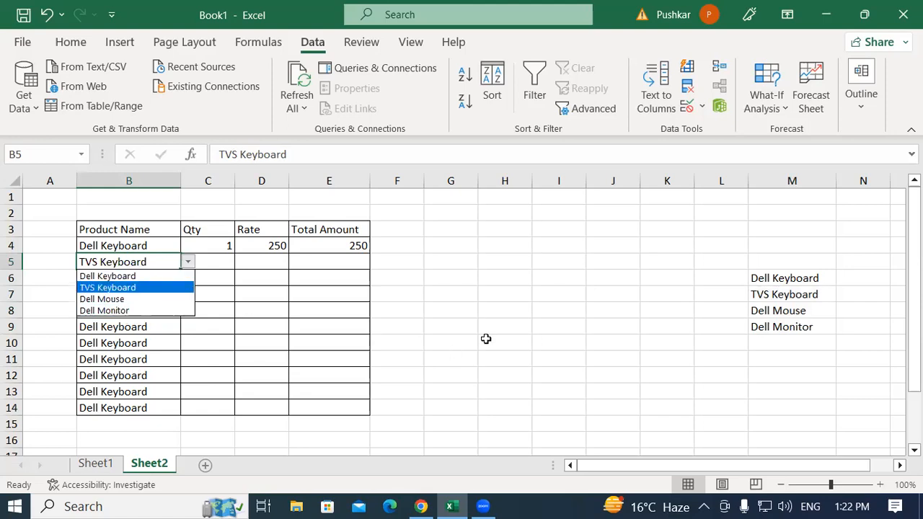
{"action": "key", "text": "Escape"}
Test B4's drop-down list with the source products in M6:M9 deleted, and undo the deletion
{"action": "left_click_drag", "start_coordinate": [788, 277], "coordinate": [778, 322]}
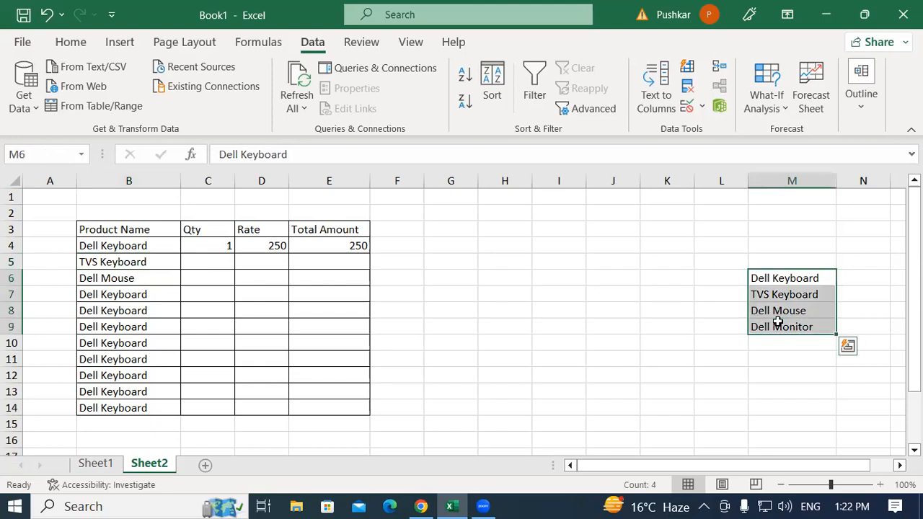
{"action": "key", "text": "Delete"}
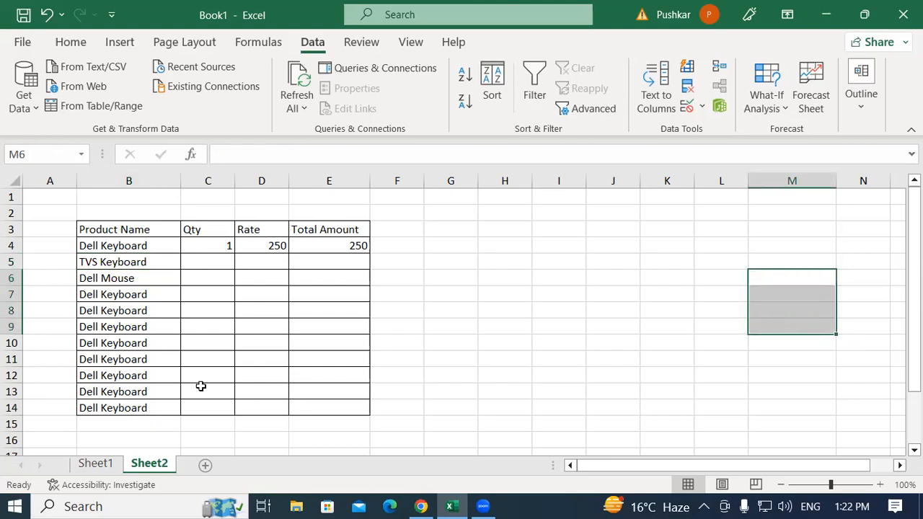
{"action": "left_click", "coordinate": [165, 246]}
{"action": "left_click", "coordinate": [187, 246]}
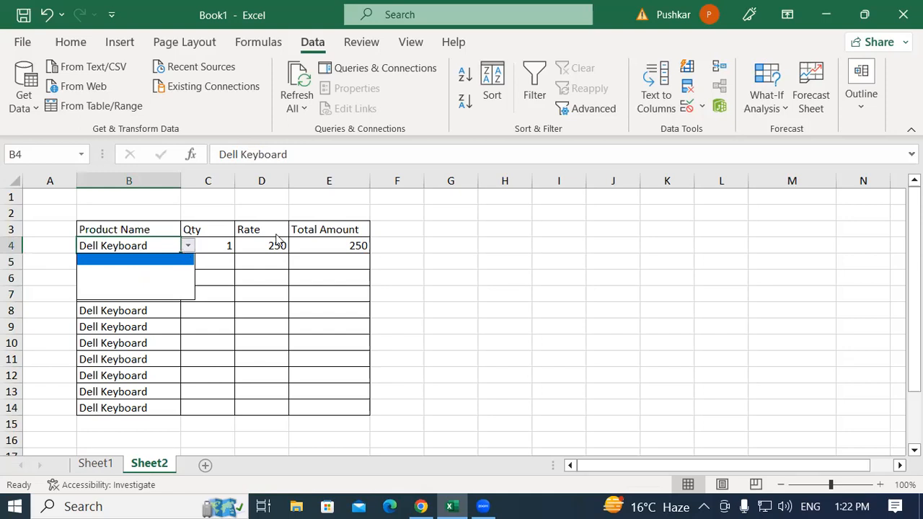
{"action": "left_click", "coordinate": [655, 276]}
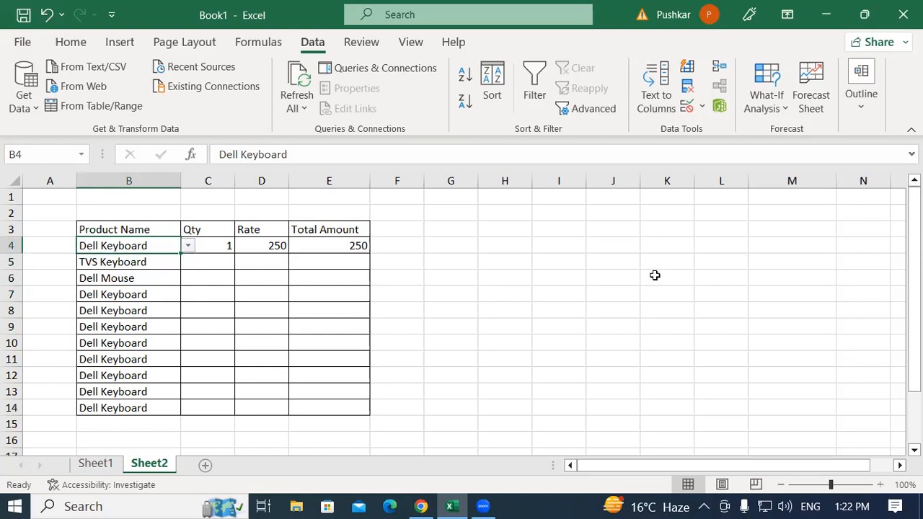
{"action": "key", "text": "ctrl+z"}
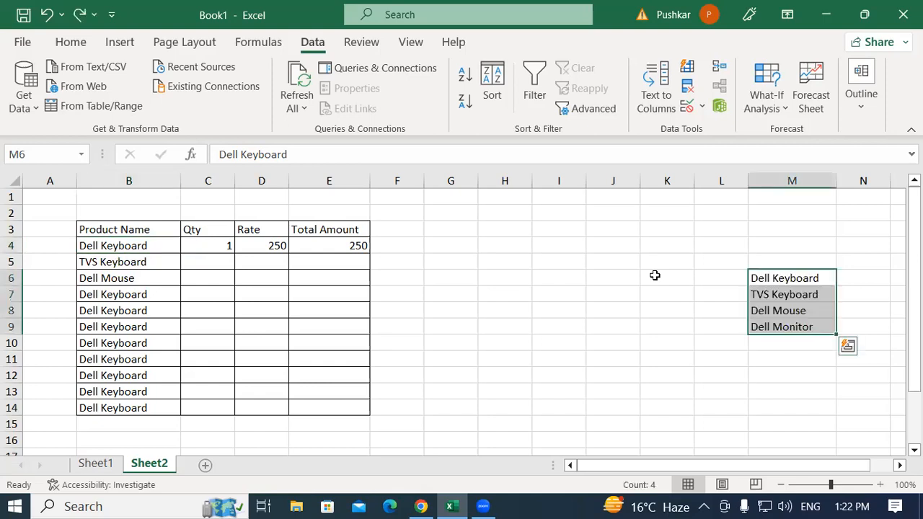
Replace Dell Mouse with CPU in cell M8 of the source product list
{"action": "key", "text": "ctrl+q"}
{"action": "left_click", "coordinate": [580, 289]}
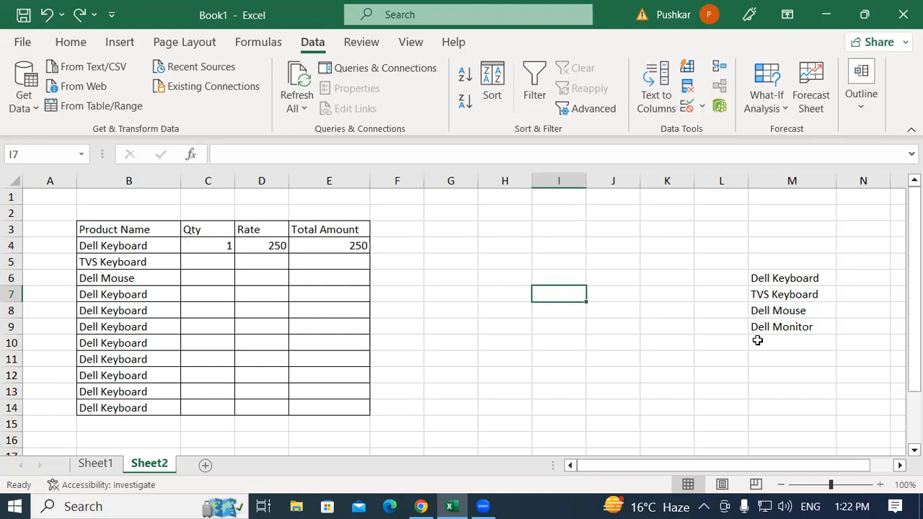
{"action": "left_click", "coordinate": [799, 324]}
{"action": "left_click", "coordinate": [776, 310]}
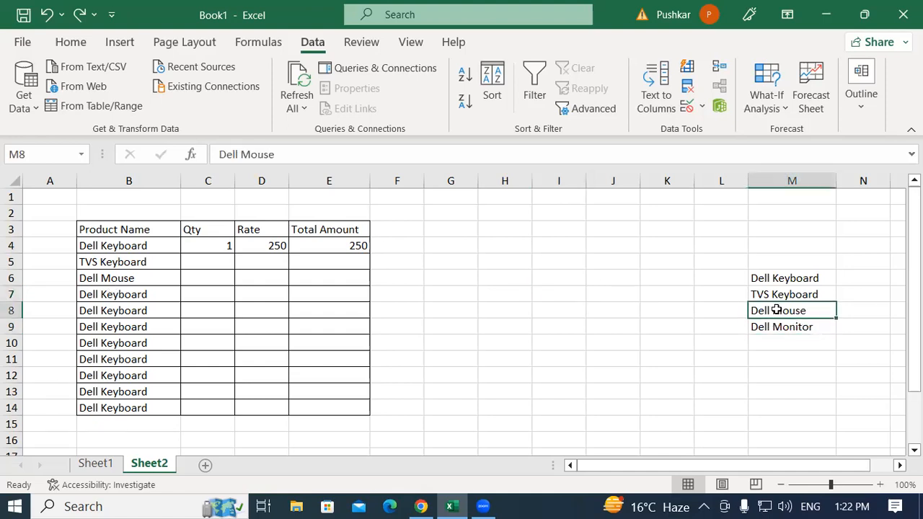
{"action": "type", "text": "CPU"}
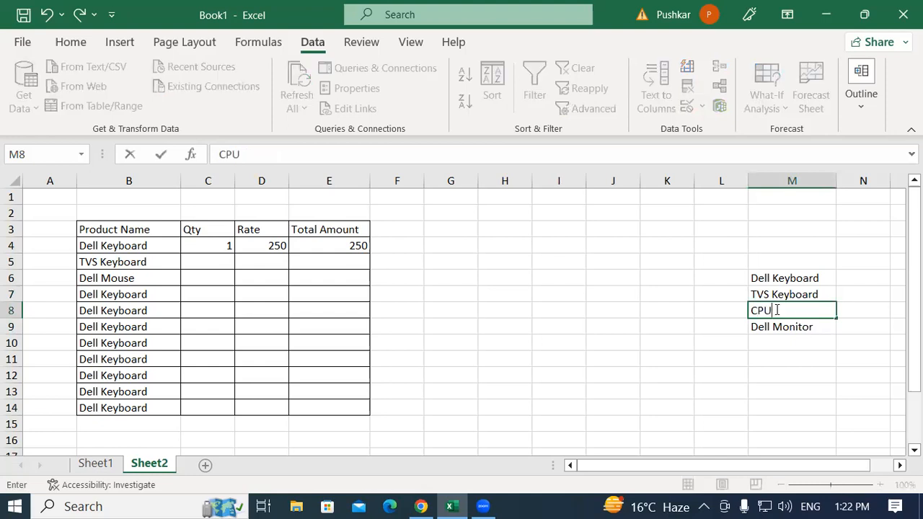
{"action": "key", "text": "Return"}
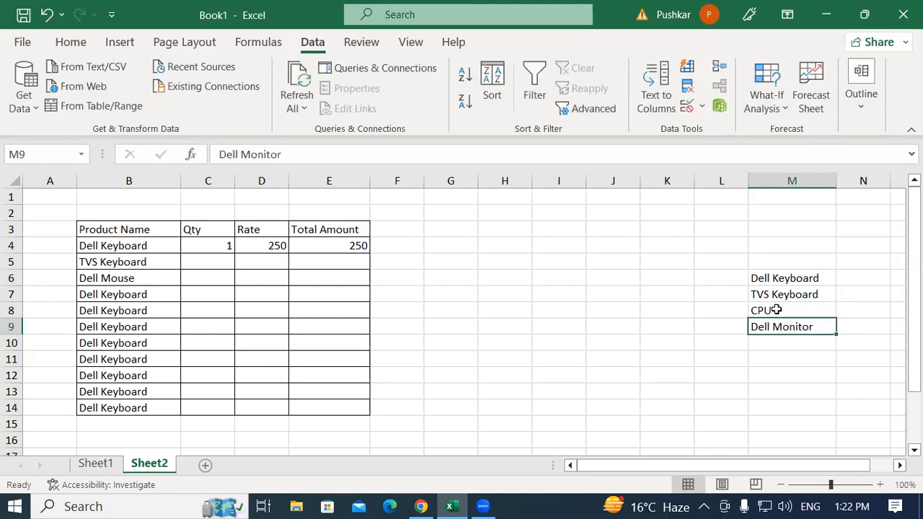
Check the options in B4's drop-down list against the edited source list
{"action": "left_click", "coordinate": [155, 245]}
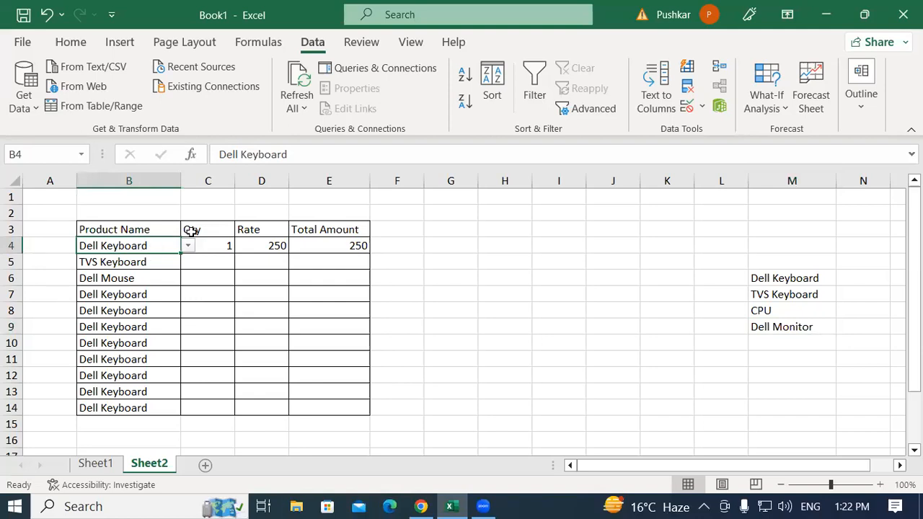
{"action": "left_click", "coordinate": [187, 246]}
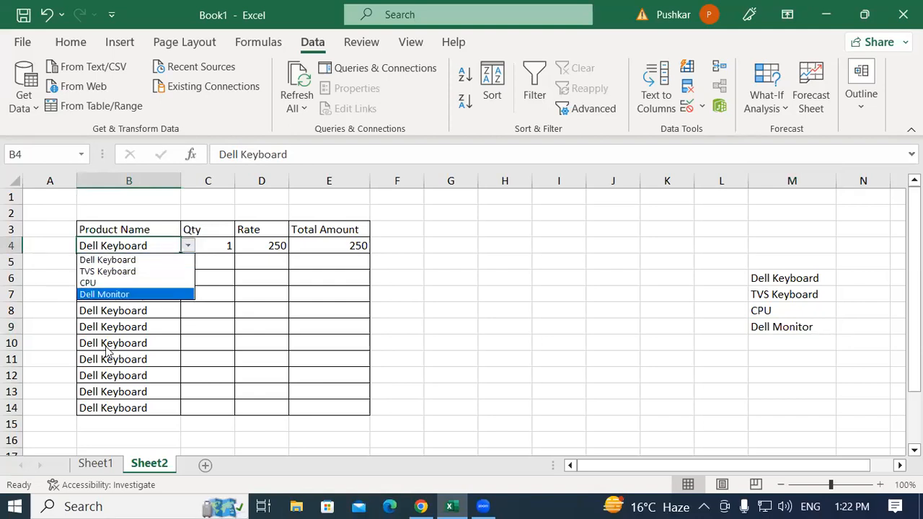
{"action": "left_click", "coordinate": [163, 326]}
{"action": "left_click", "coordinate": [769, 278]}
{"action": "left_click_drag", "start_coordinate": [769, 278], "coordinate": [772, 432]}
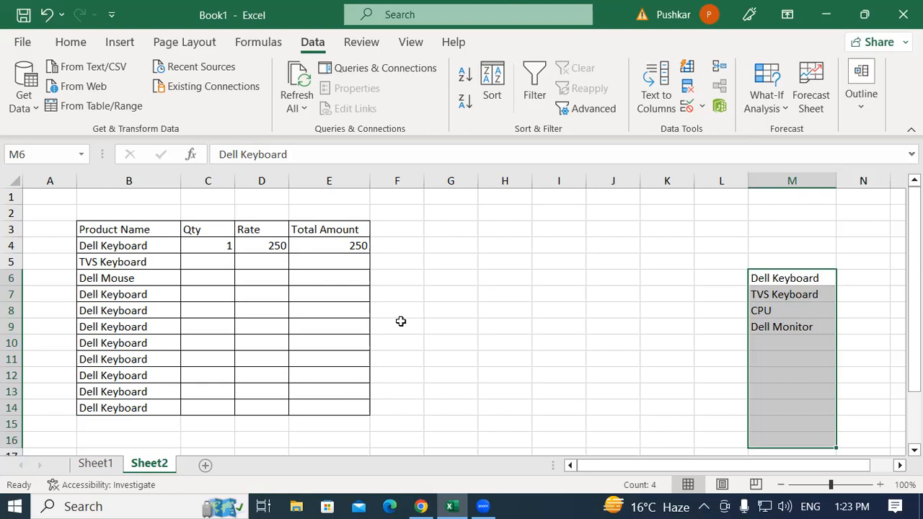
{"action": "left_click", "coordinate": [779, 279]}
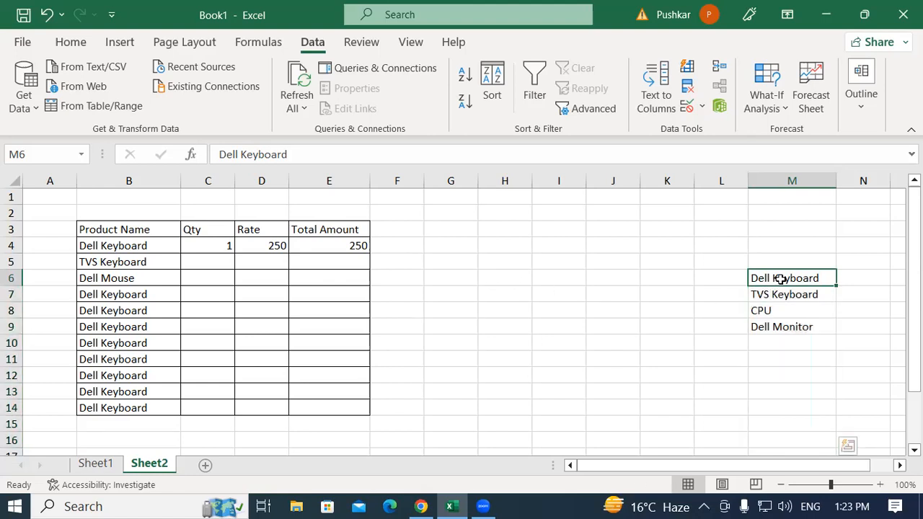
{"action": "left_click_drag", "start_coordinate": [780, 279], "coordinate": [780, 327]}
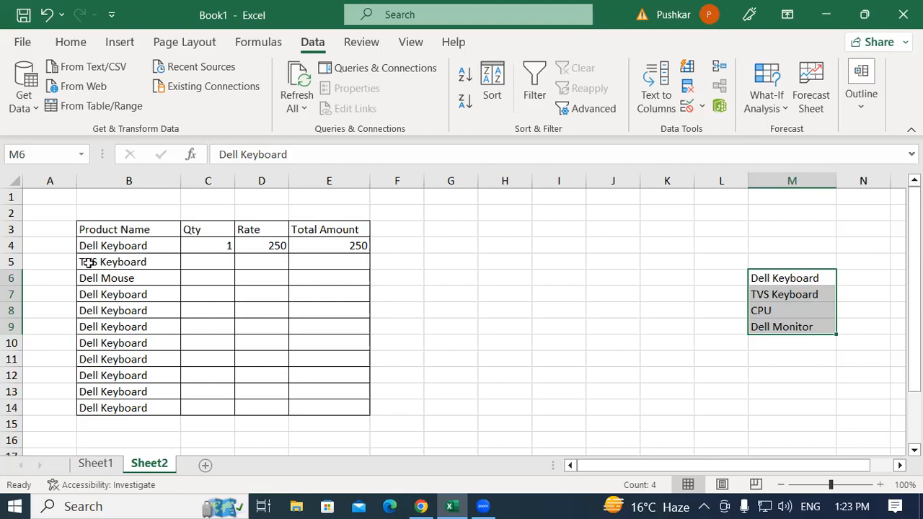
{"action": "left_click", "coordinate": [103, 245]}
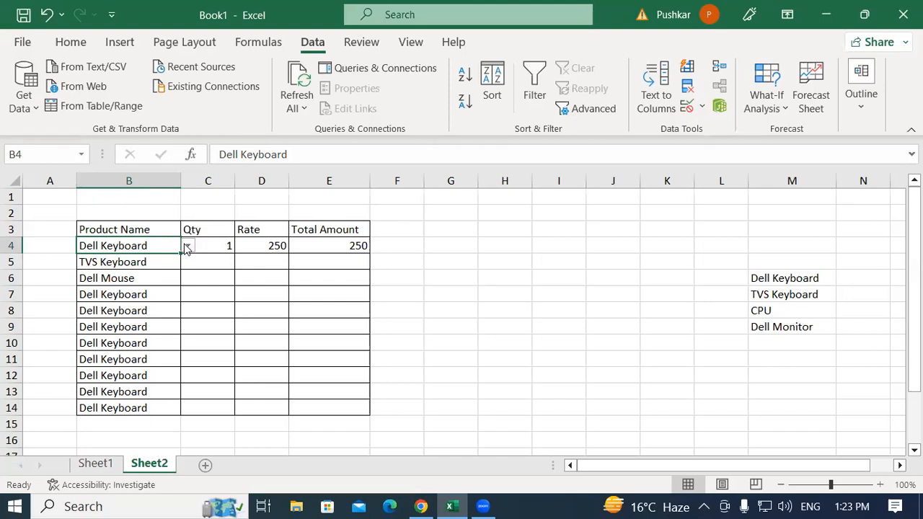
{"action": "left_click", "coordinate": [702, 323]}
{"action": "left_click_drag", "start_coordinate": [772, 281], "coordinate": [779, 323]}
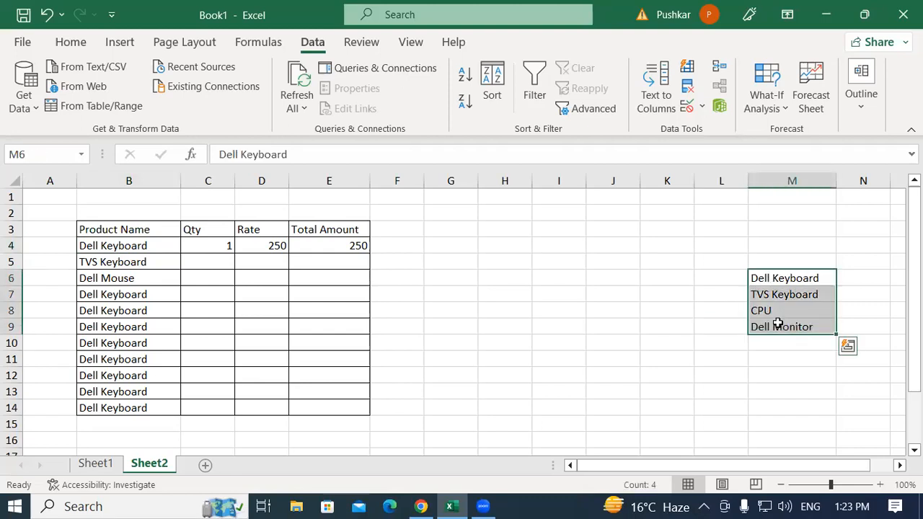
{"action": "left_click", "coordinate": [372, 393]}
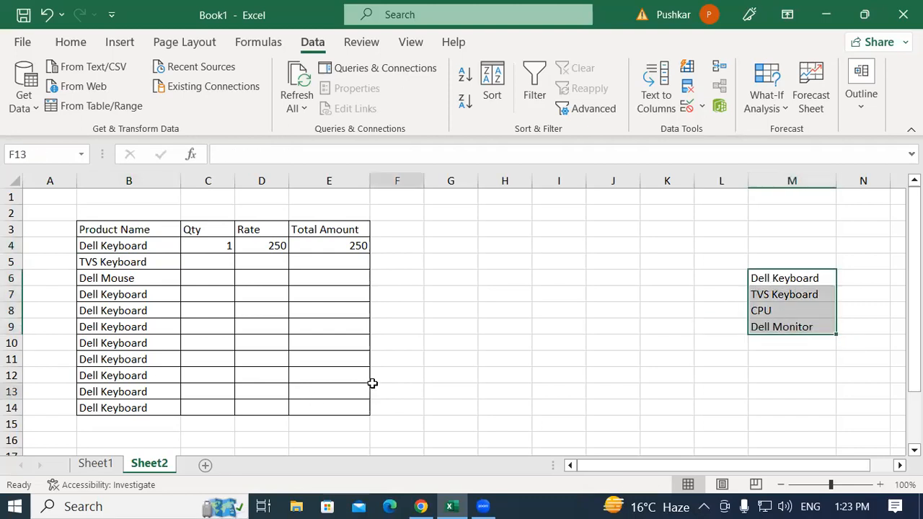
Clear the product names from B7:B14, leaving the first three rows of the table filled
{"action": "left_click_drag", "start_coordinate": [125, 359], "coordinate": [125, 344]}
{"action": "left_click", "coordinate": [130, 297]}
{"action": "left_click_drag", "start_coordinate": [130, 309], "coordinate": [137, 406]}
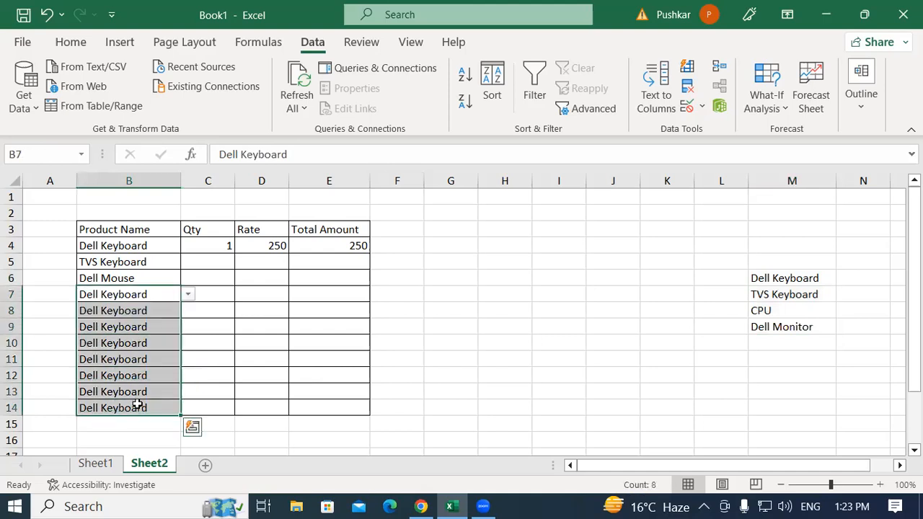
{"action": "key", "text": "Delete"}
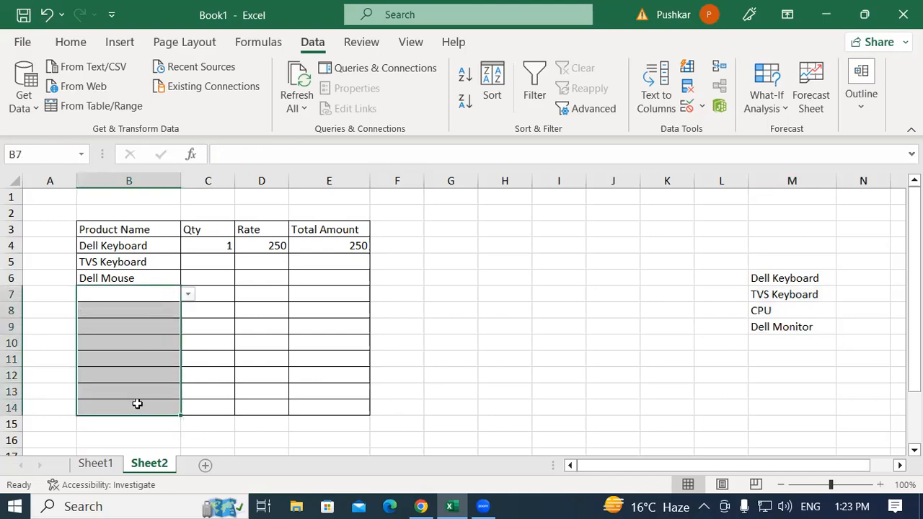
{"action": "left_click", "coordinate": [139, 265]}
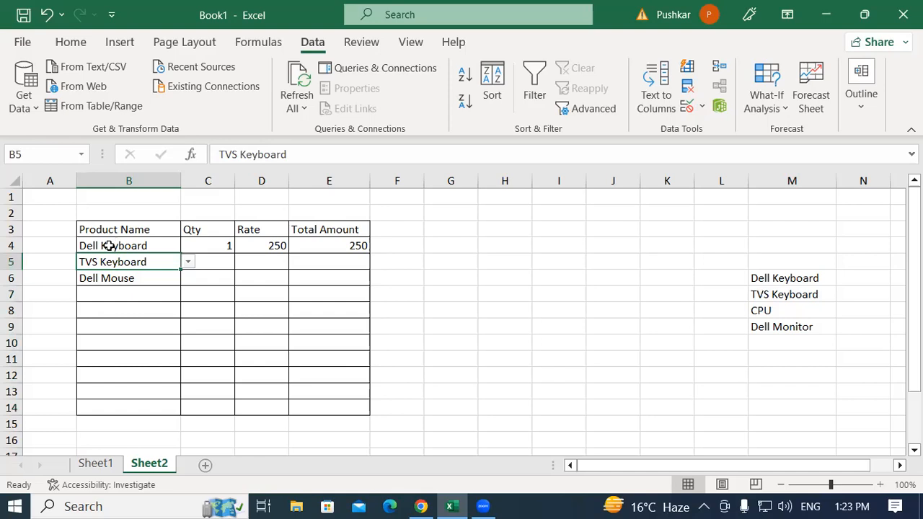
Clear the entries in Address cells C4:C6 on Sheet1
{"action": "left_click", "coordinate": [107, 464]}
{"action": "left_click", "coordinate": [189, 359]}
{"action": "left_click_drag", "start_coordinate": [173, 249], "coordinate": [172, 281]}
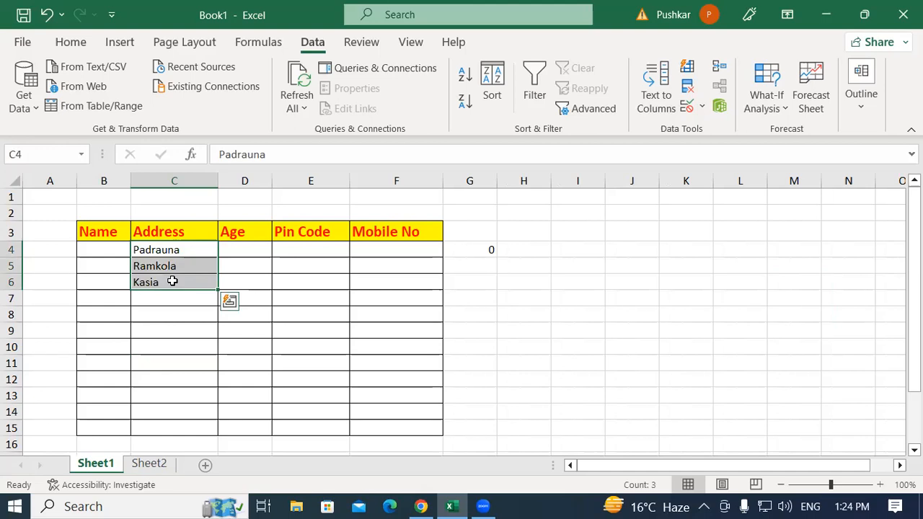
{"action": "key", "text": "End"}
{"action": "key", "text": "Delete"}
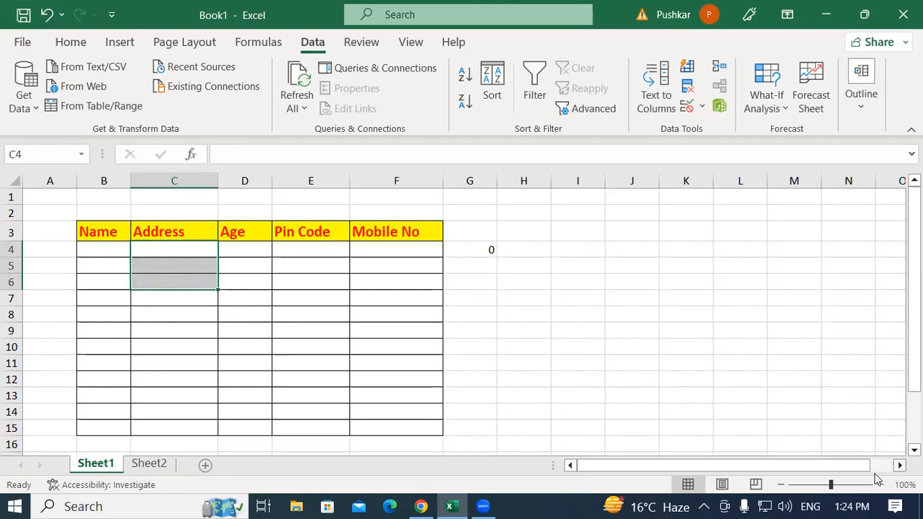
Start a source list of places well outside the Sheet1 table, with Padrauna in V4 and Ramkola in V5
{"action": "scroll", "coordinate": [220, 344], "scroll_direction": "down", "scroll_amount": 15}
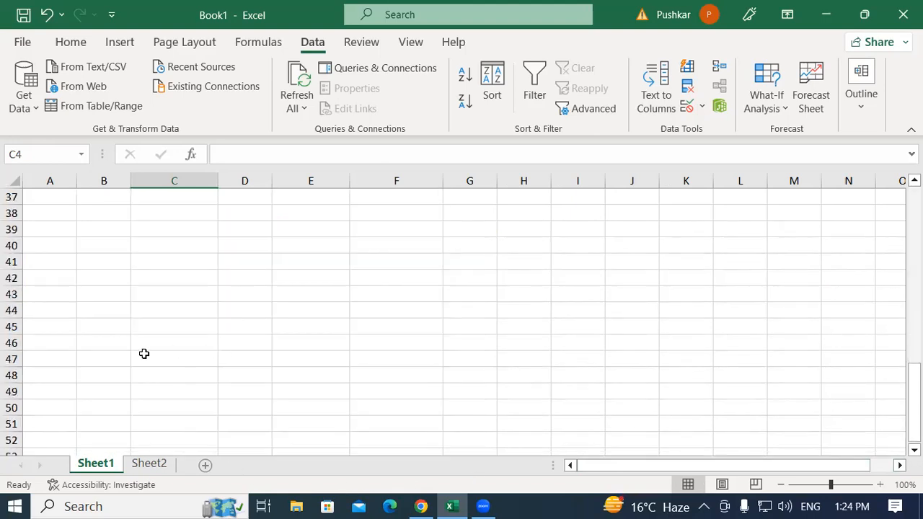
{"action": "scroll", "coordinate": [447, 321], "scroll_direction": "down", "scroll_amount": 4}
{"action": "scroll", "coordinate": [409, 348], "scroll_direction": "up", "scroll_amount": 15}
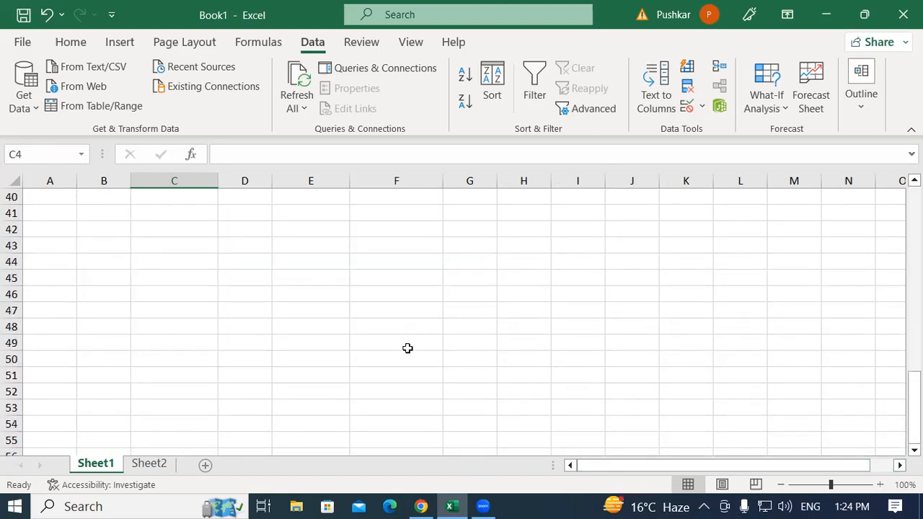
{"action": "scroll", "coordinate": [408, 348], "scroll_direction": "up", "scroll_amount": 4}
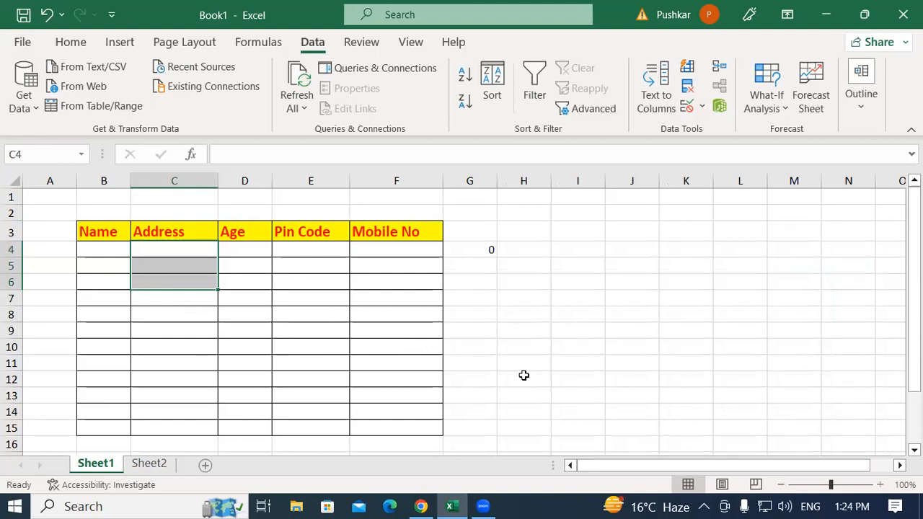
{"action": "scroll", "coordinate": [899, 465], "scroll_direction": "right", "scroll_amount": 7}
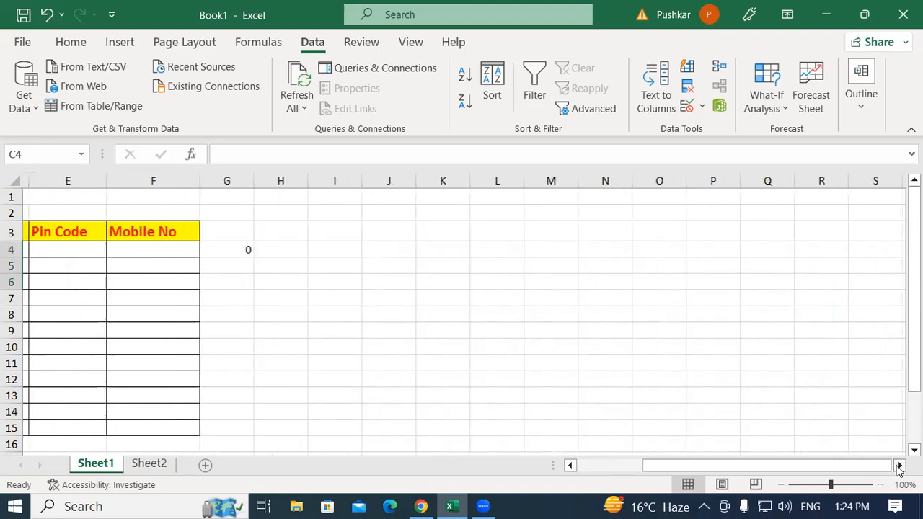
{"action": "scroll", "coordinate": [899, 465], "scroll_direction": "right", "scroll_amount": 4}
{"action": "left_click", "coordinate": [585, 246]}
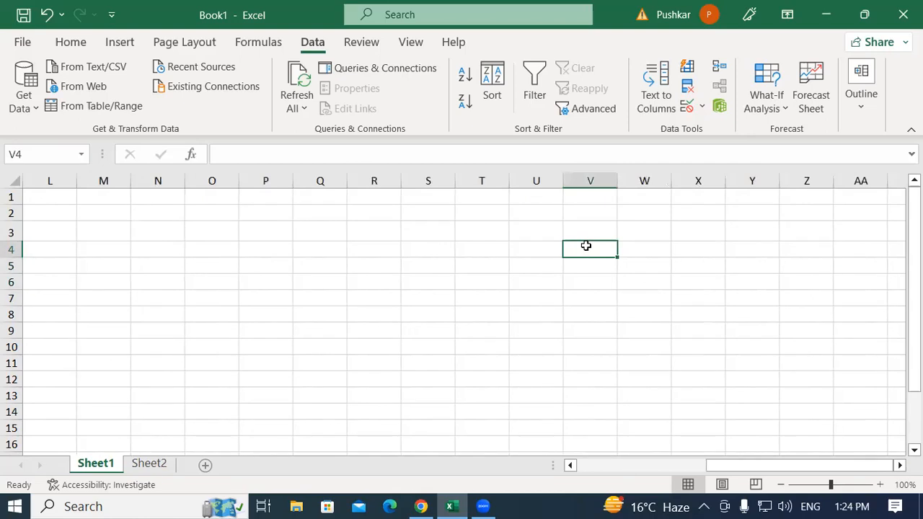
{"action": "type", "text": "Padrauna"}
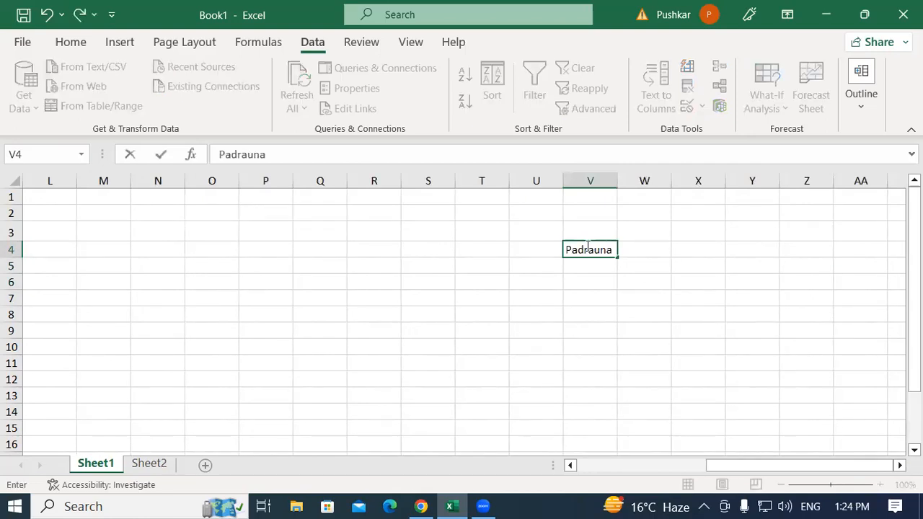
{"action": "key", "text": "Return"}
{"action": "type", "text": "Ramkola"}
{"action": "key", "text": "Return"}
Complete the place list with Kasia in V6 and Delhi in V7
{"action": "type", "text": "K"}
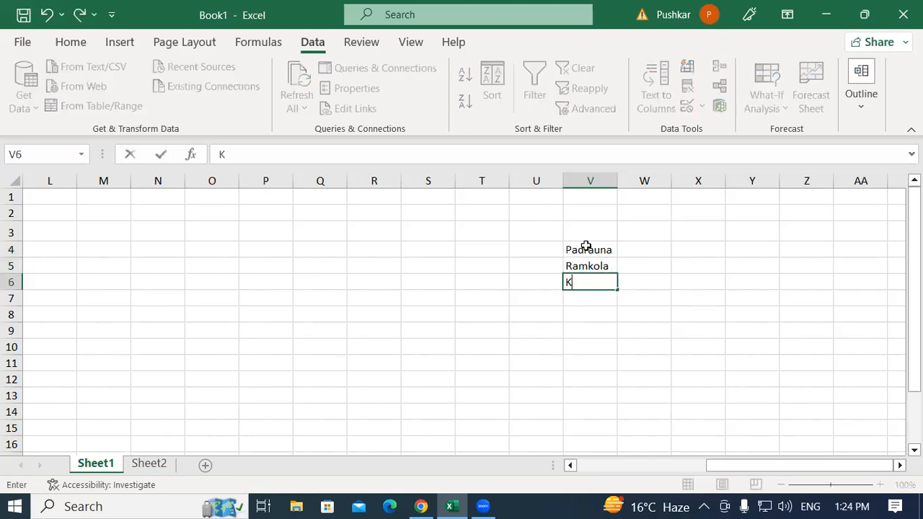
{"action": "type", "text": "asia"}
{"action": "key", "text": "Return"}
{"action": "type", "text": "D"}
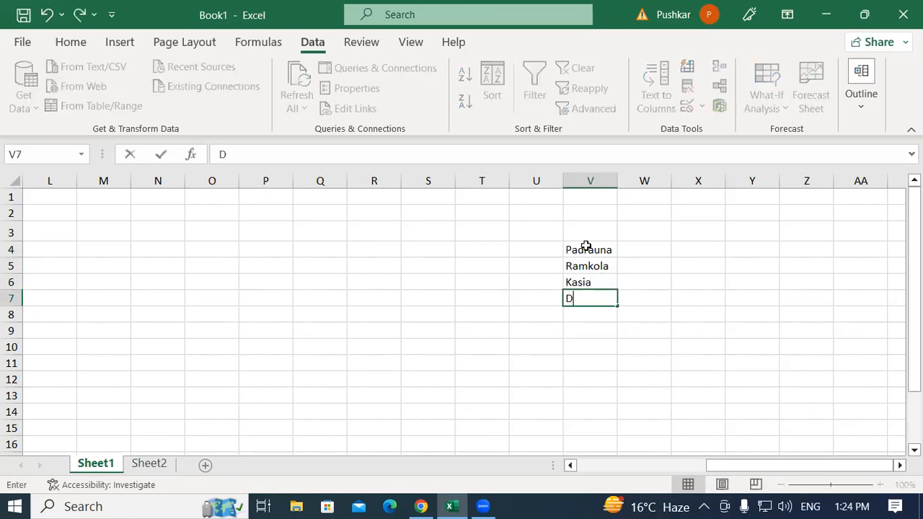
{"action": "type", "text": "elhi"}
{"action": "key", "text": "Return"}
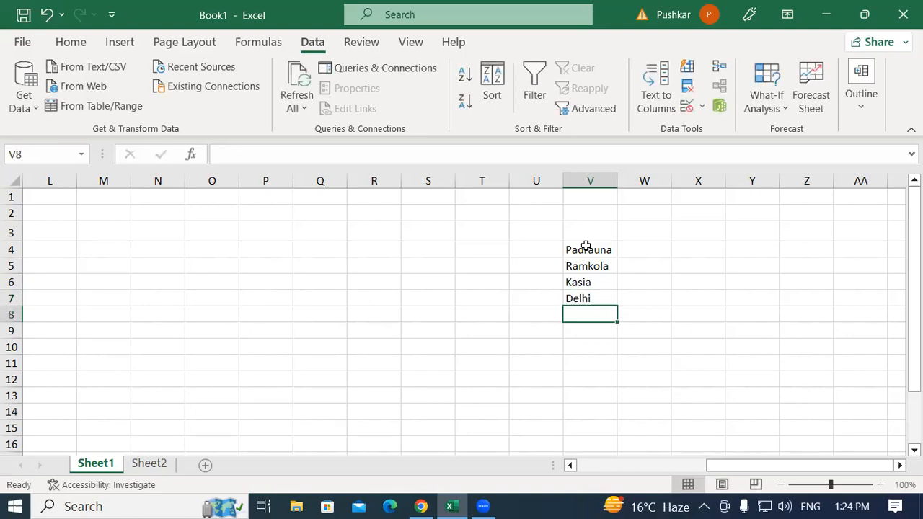
Apply List data validation to Address cell C4, using =$V$4:$V$7 as the source
{"action": "left_click_drag", "start_coordinate": [732, 465], "coordinate": [365, 450]}
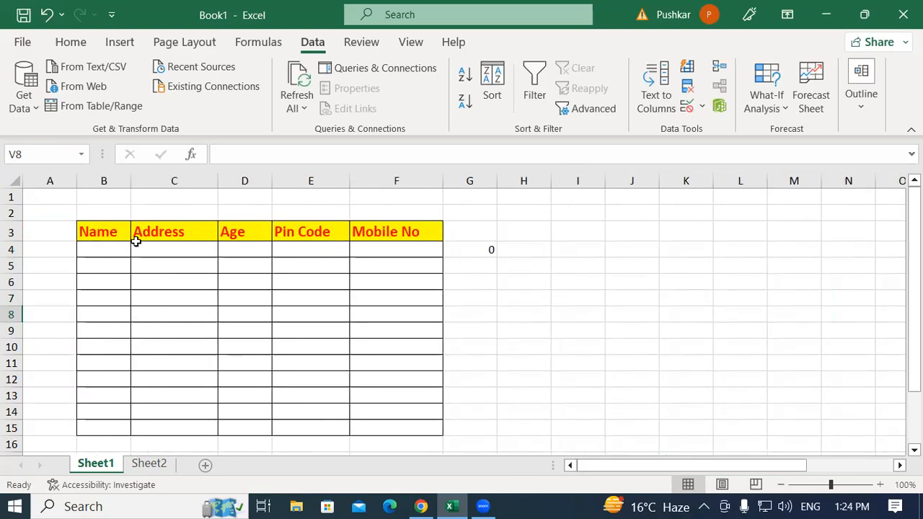
{"action": "left_click", "coordinate": [141, 245]}
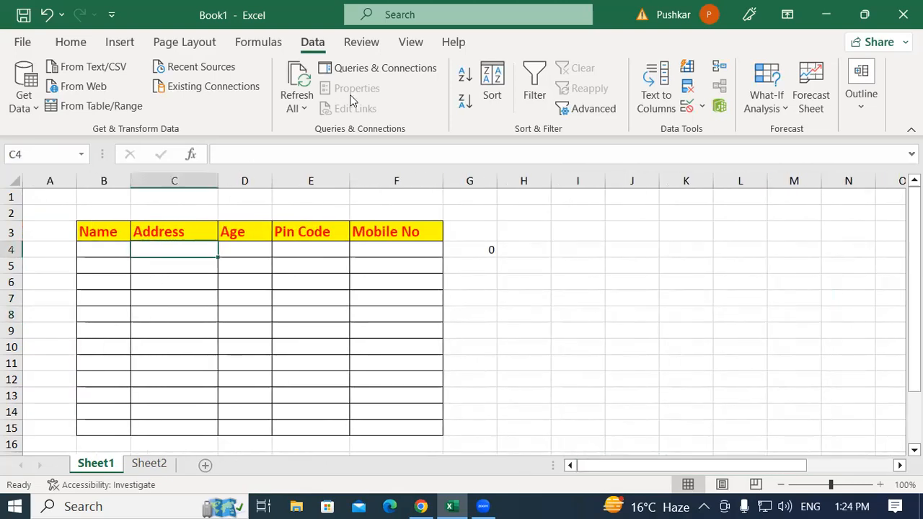
{"action": "left_click", "coordinate": [702, 107]}
{"action": "left_click", "coordinate": [729, 131]}
{"action": "left_click", "coordinate": [398, 109]}
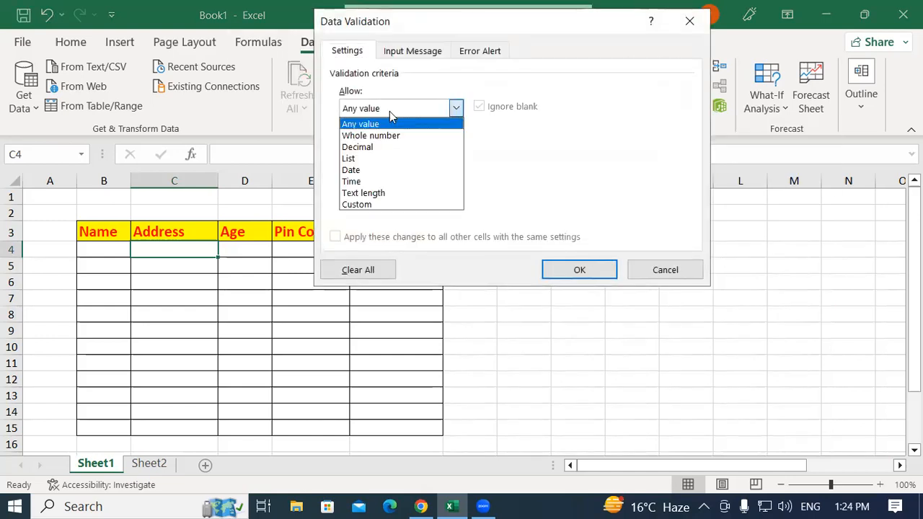
{"action": "left_click", "coordinate": [354, 159]}
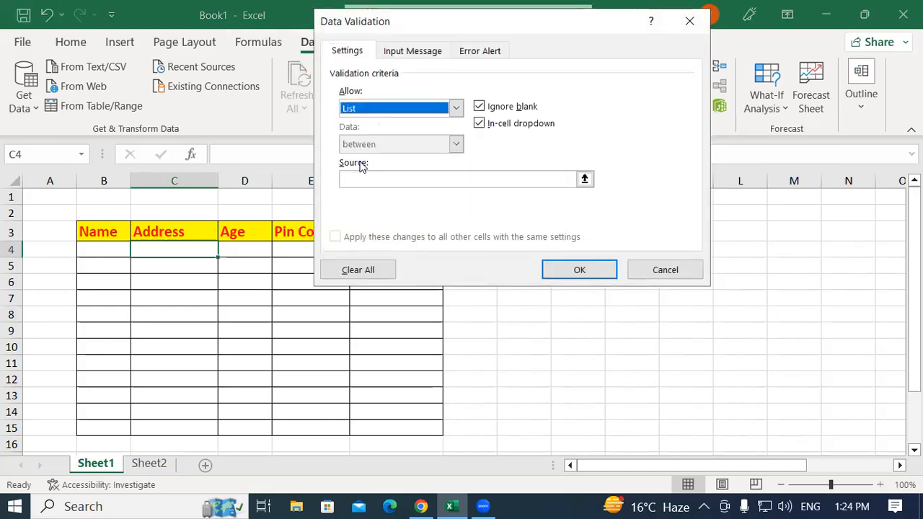
{"action": "left_click", "coordinate": [397, 180]}
{"action": "left_click_drag", "start_coordinate": [605, 465], "coordinate": [793, 466]}
{"action": "left_click_drag", "start_coordinate": [856, 250], "coordinate": [860, 299]}
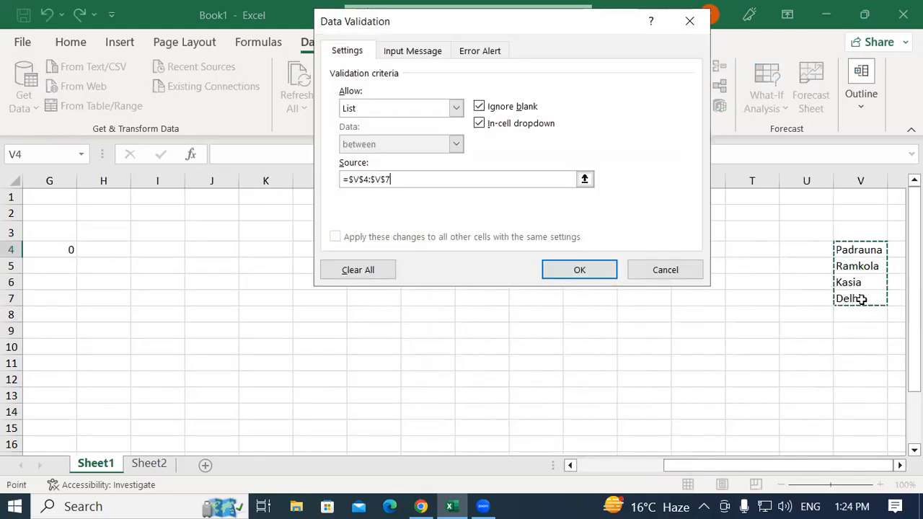
{"action": "left_click", "coordinate": [589, 271]}
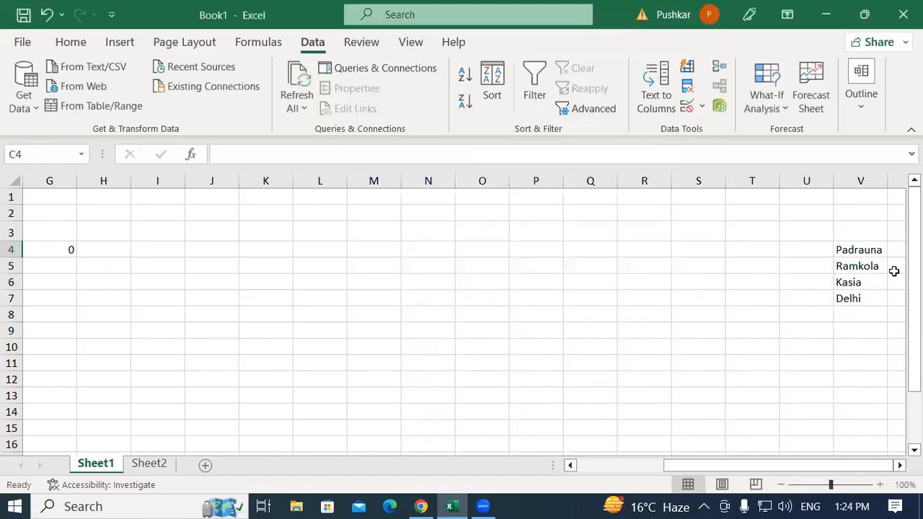
Fill Address cell C4 with Ramkola from its drop-down list
{"action": "left_click_drag", "start_coordinate": [766, 467], "coordinate": [682, 466]}
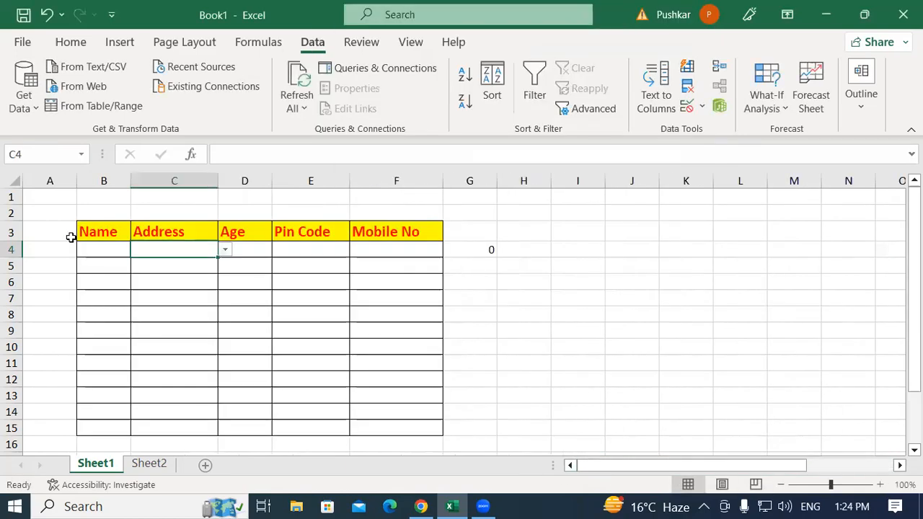
{"action": "left_click", "coordinate": [225, 249]}
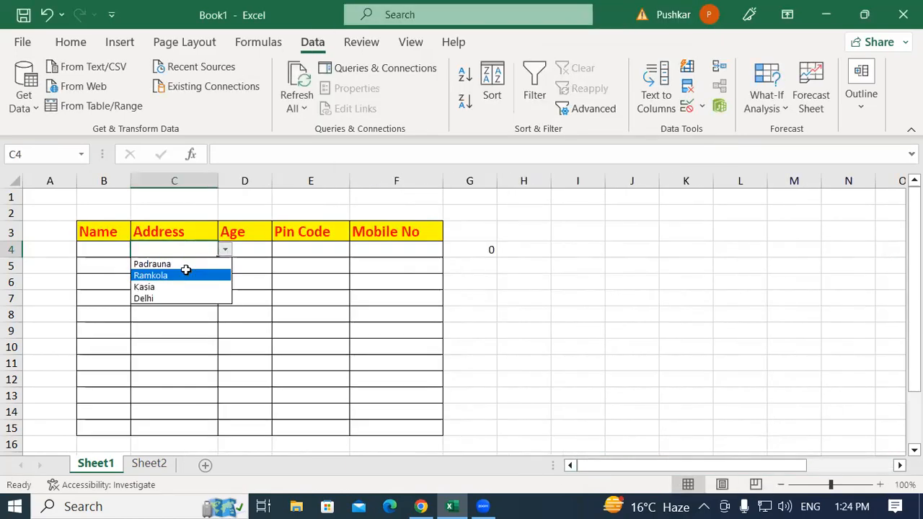
{"action": "left_click", "coordinate": [187, 269]}
{"action": "left_click", "coordinate": [189, 270]}
{"action": "left_click", "coordinate": [208, 251]}
{"action": "left_click", "coordinate": [202, 270]}
{"action": "left_click", "coordinate": [206, 250]}
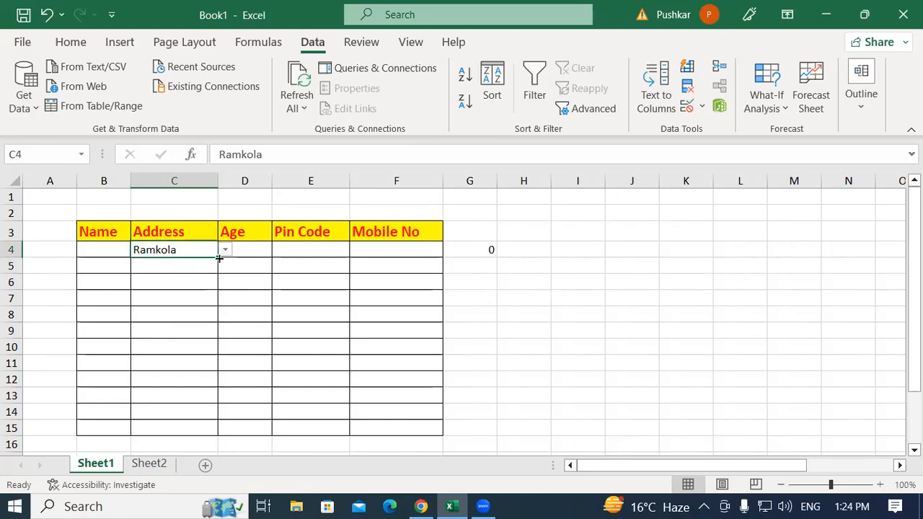
Fill Ramkola with its drop-down from C4 down to C15, and choose Padrauna in C5 and Kasia in C6
{"action": "left_click_drag", "start_coordinate": [219, 258], "coordinate": [222, 431]}
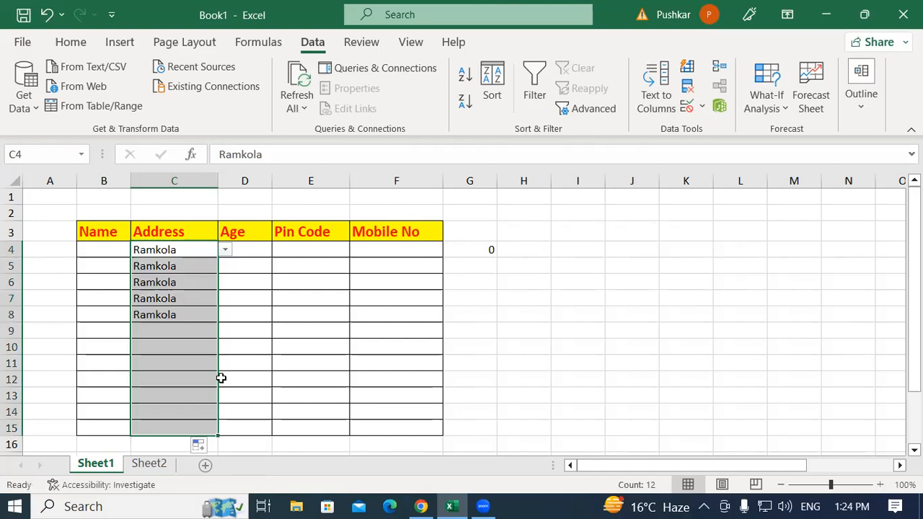
{"action": "left_click", "coordinate": [209, 266]}
{"action": "left_click", "coordinate": [225, 266]}
{"action": "left_click", "coordinate": [172, 277]}
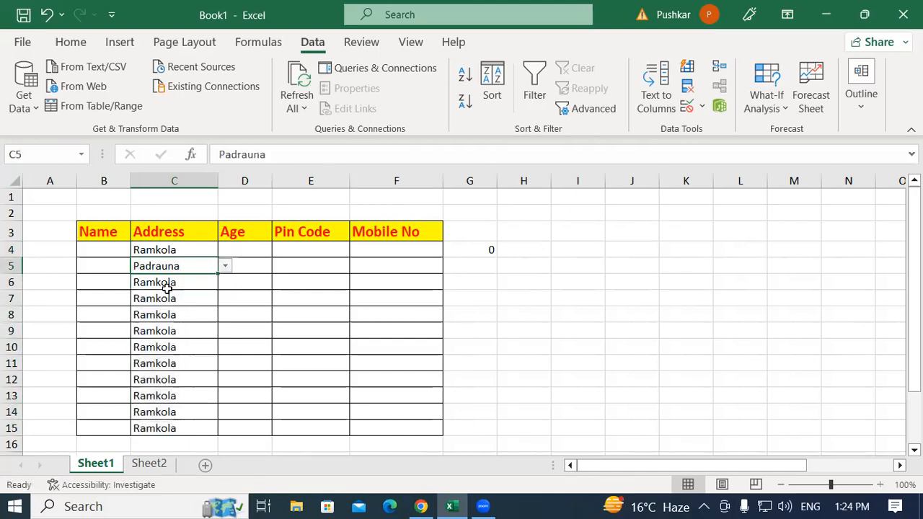
{"action": "left_click", "coordinate": [173, 283]}
{"action": "left_click", "coordinate": [225, 282]}
{"action": "left_click", "coordinate": [170, 318]}
{"action": "left_click", "coordinate": [176, 309]}
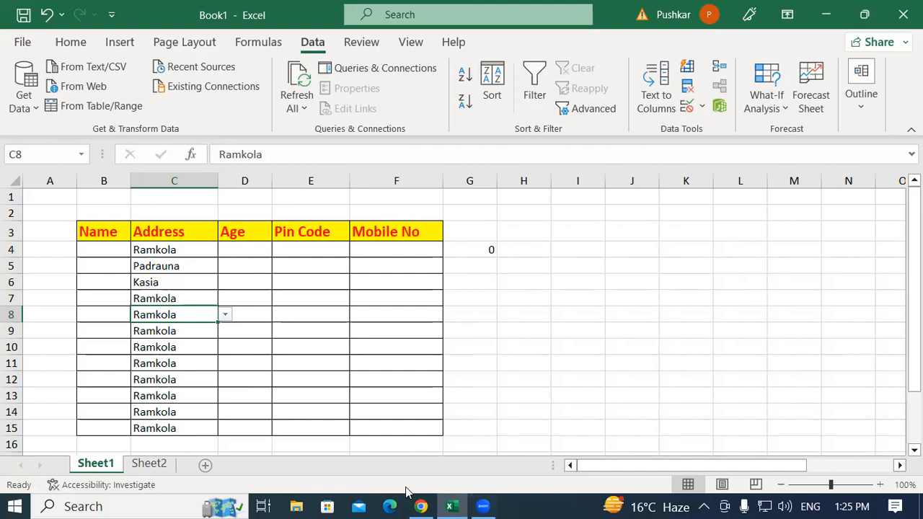
Switch to Chrome, view the language drop-down list on the Zoom page, and return to Excel
{"action": "mouse_move", "coordinate": [421, 504]}
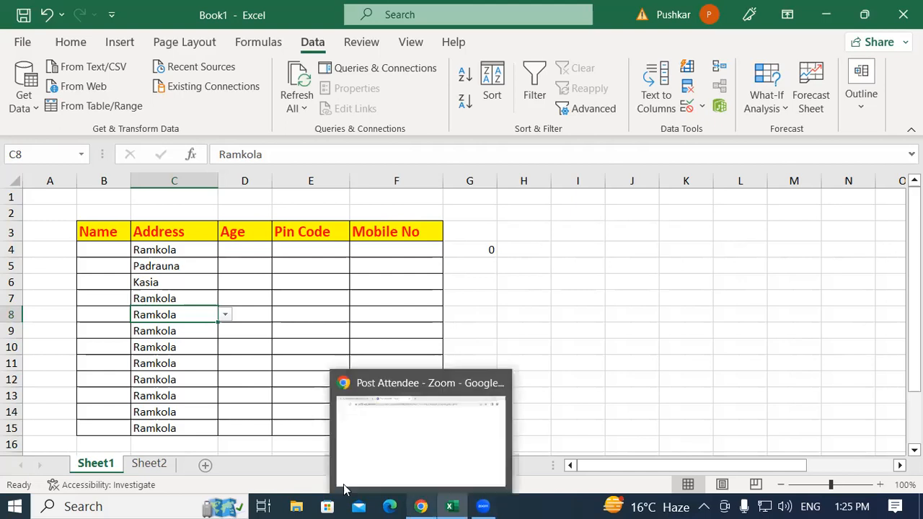
{"action": "left_click", "coordinate": [356, 417]}
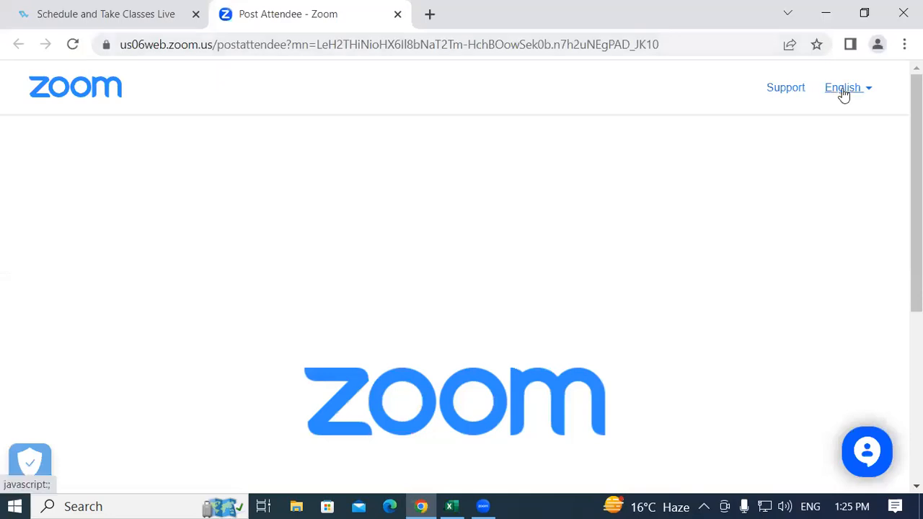
{"action": "left_click", "coordinate": [869, 94]}
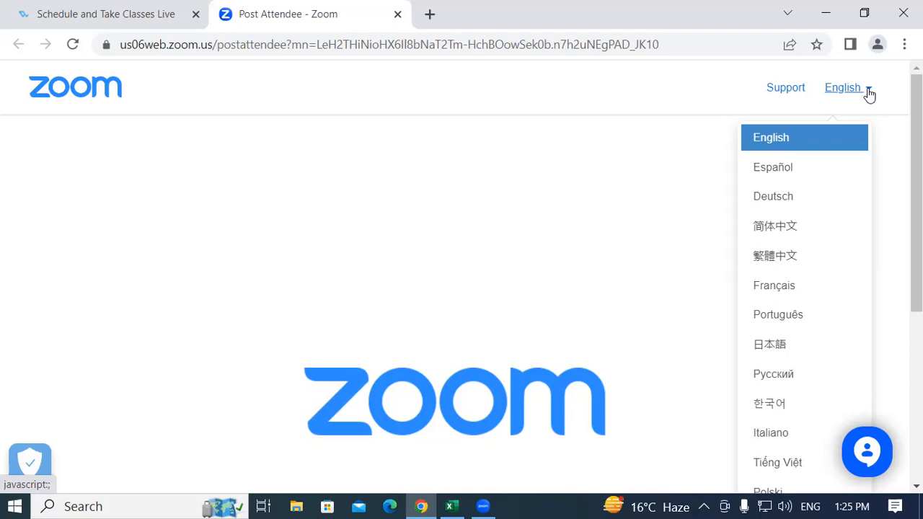
{"action": "left_click", "coordinate": [869, 93]}
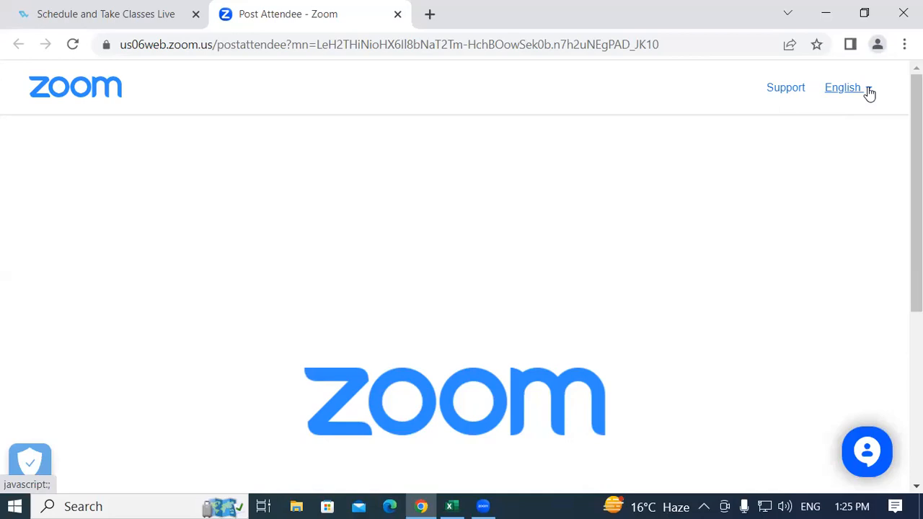
{"action": "left_click", "coordinate": [451, 506]}
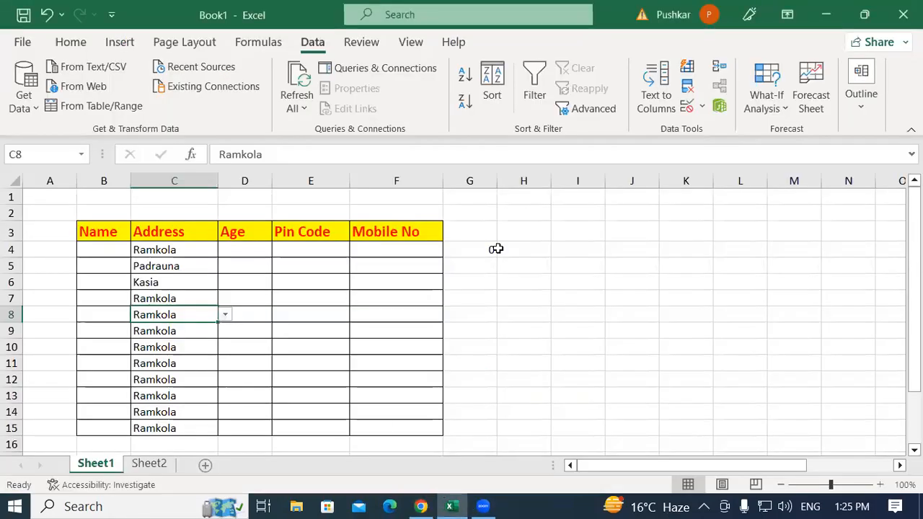
Clear the contents of cell G4 beside the table
{"action": "left_click", "coordinate": [652, 342]}
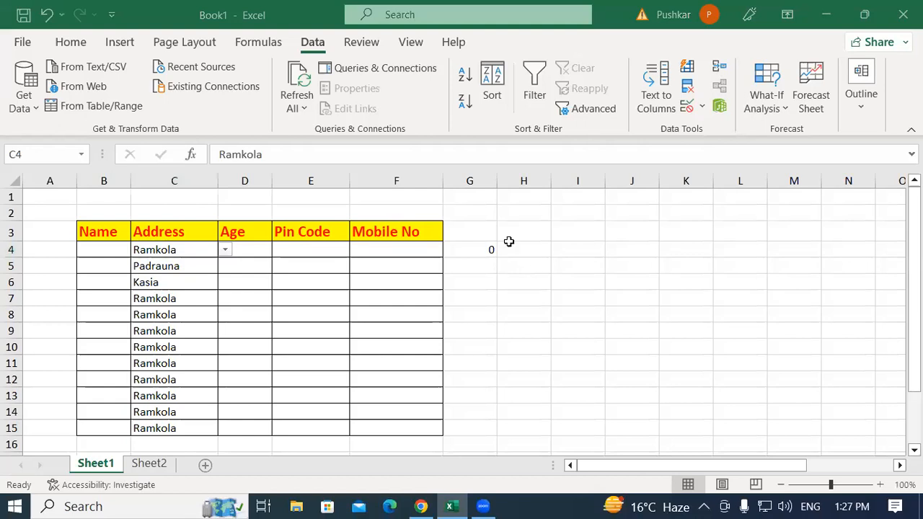
{"action": "left_click", "coordinate": [474, 250]}
{"action": "key", "text": "Delete"}
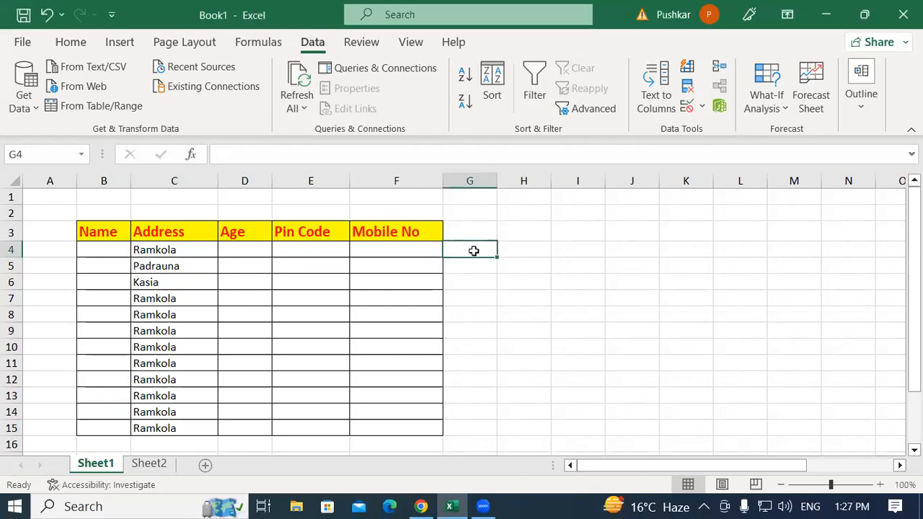
View the types of values that Data Validation can allow for cell G4, and leave the dialog without changes
{"action": "left_click", "coordinate": [703, 108]}
{"action": "left_click", "coordinate": [735, 130]}
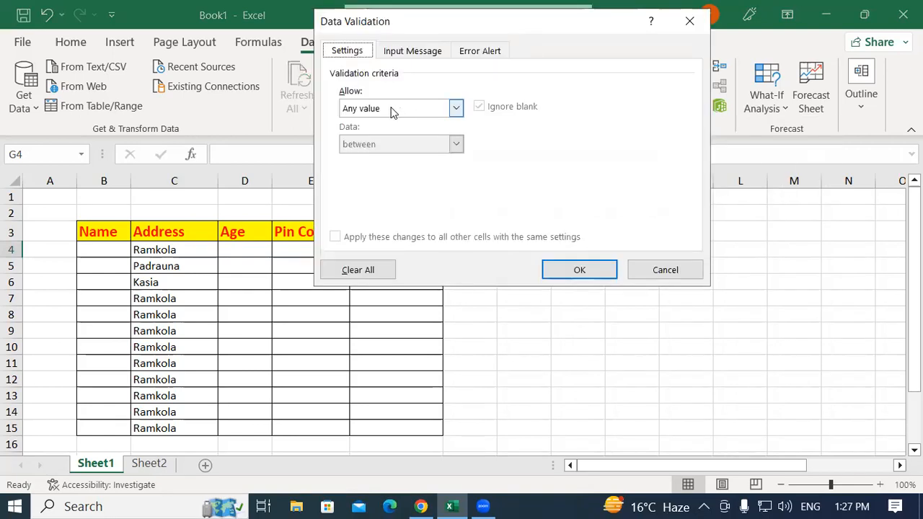
{"action": "left_click", "coordinate": [392, 110]}
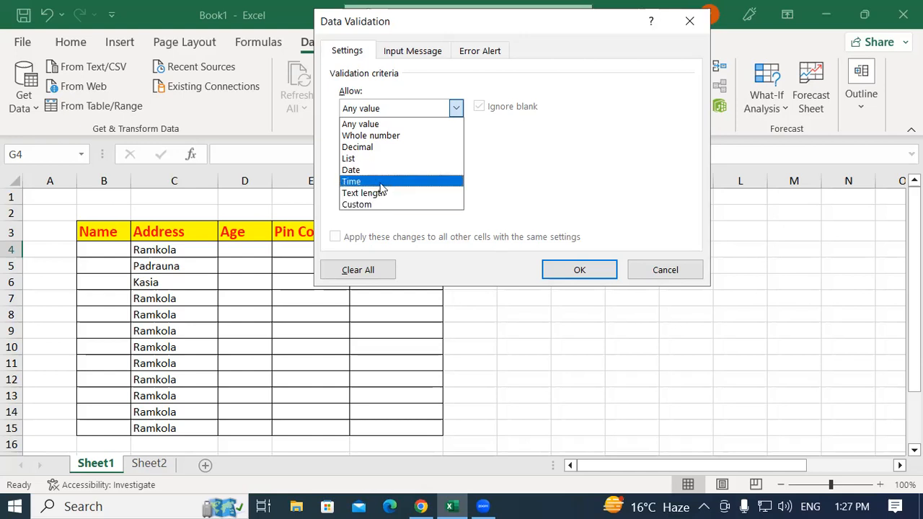
{"action": "left_click", "coordinate": [664, 270]}
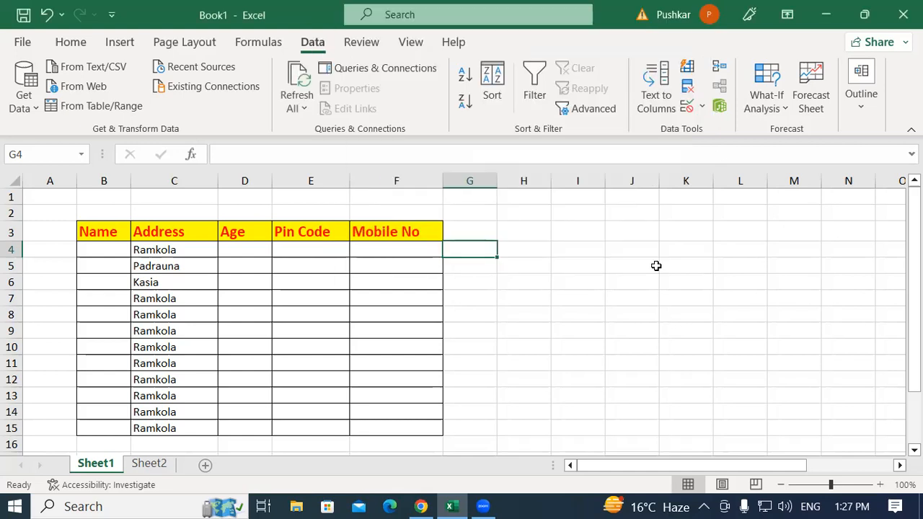
Examine the Data Validation rule on the Age column, including the available comparison conditions and allowed value types, without changing it
{"action": "left_click", "coordinate": [242, 232]}
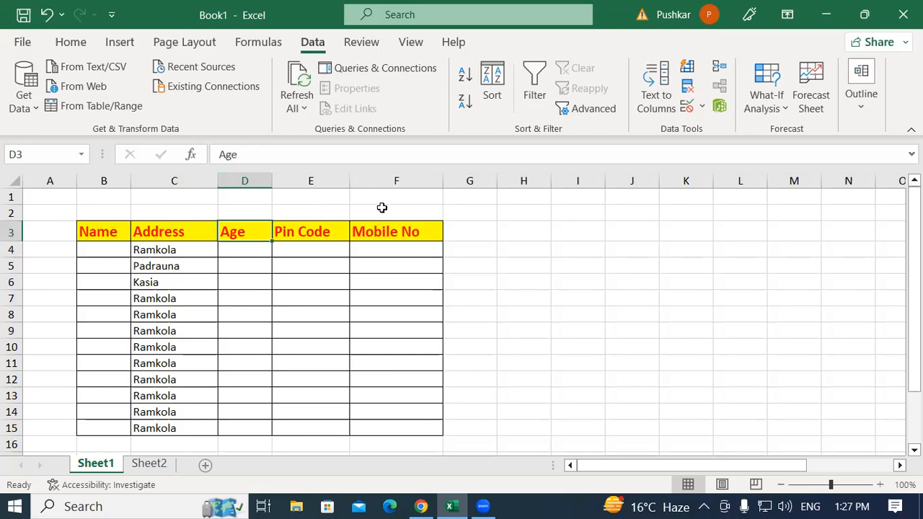
{"action": "left_click", "coordinate": [244, 180]}
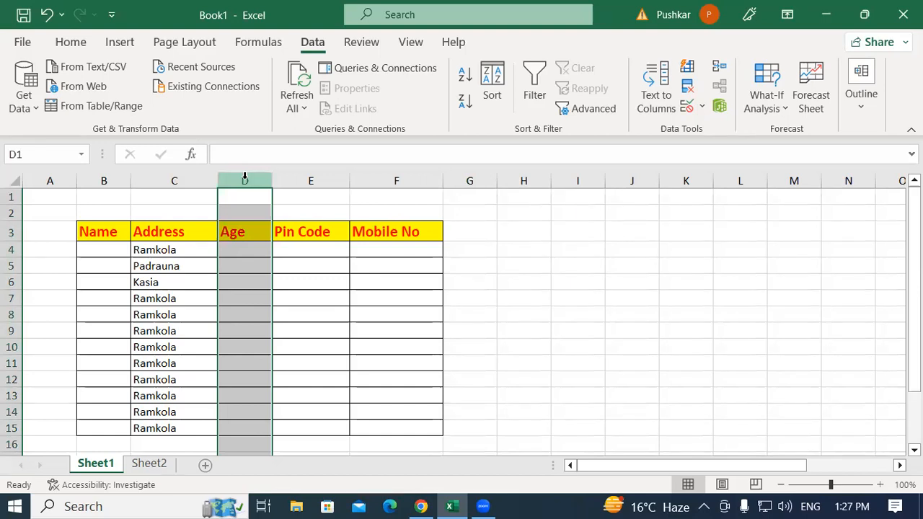
{"action": "left_click", "coordinate": [702, 106]}
{"action": "left_click", "coordinate": [725, 127]}
{"action": "left_click", "coordinate": [414, 303]}
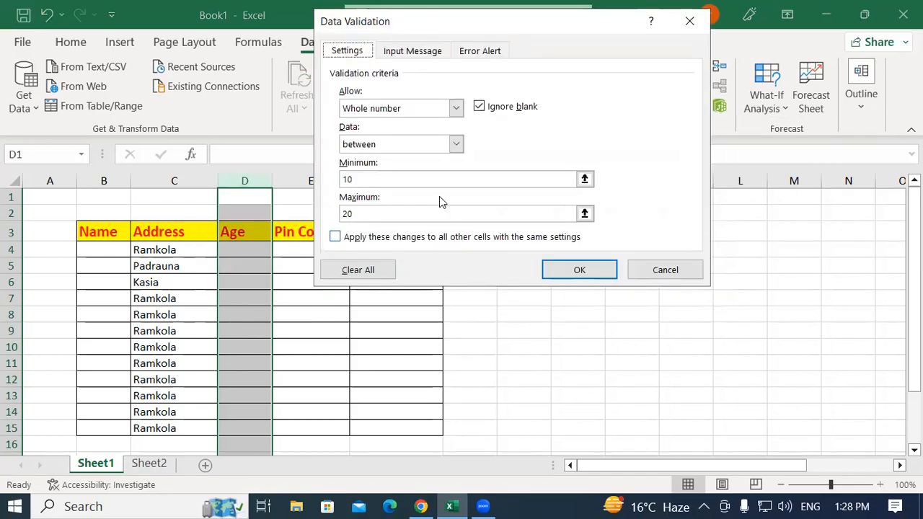
{"action": "left_click", "coordinate": [456, 143]}
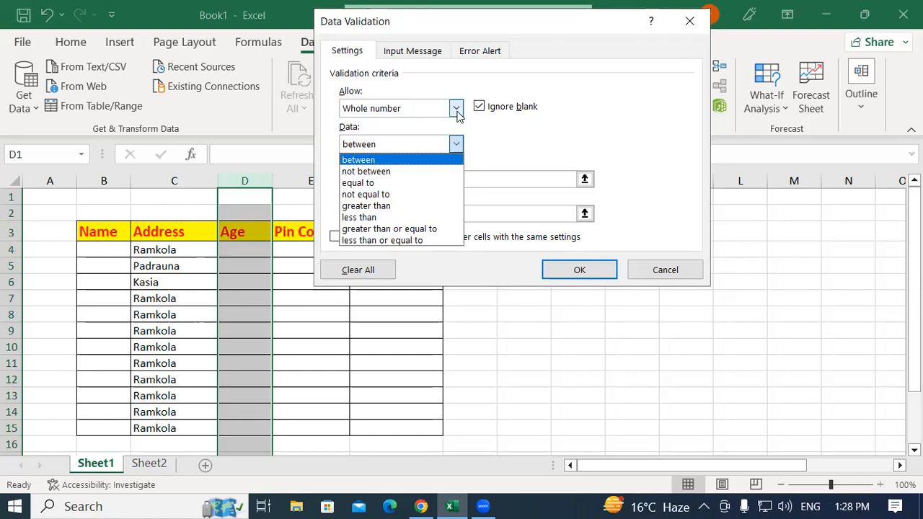
{"action": "left_click", "coordinate": [374, 111]}
{"action": "left_click", "coordinate": [373, 111]}
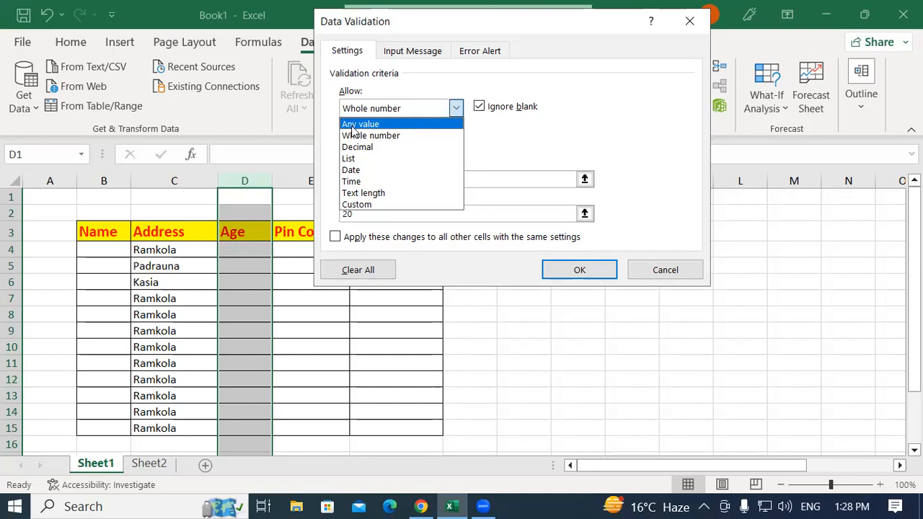
{"action": "left_click", "coordinate": [554, 123]}
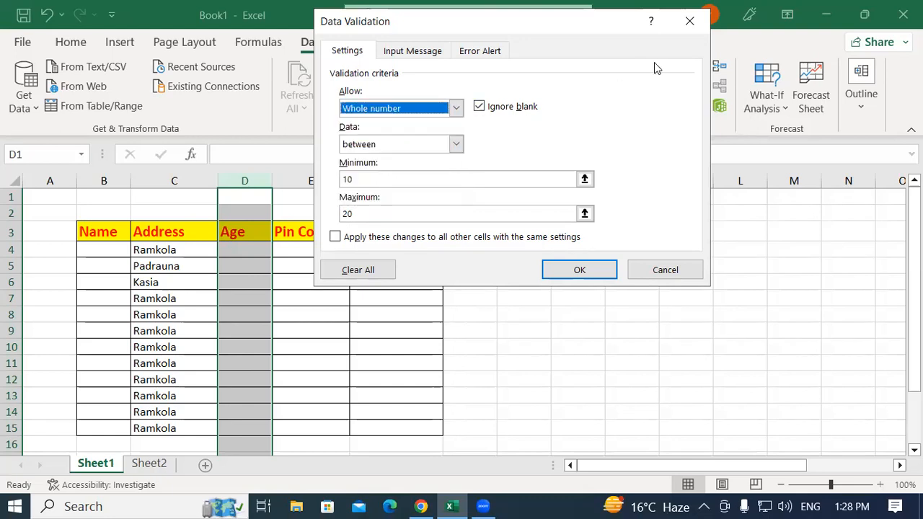
{"action": "left_click", "coordinate": [690, 22]}
{"action": "left_click", "coordinate": [277, 300]}
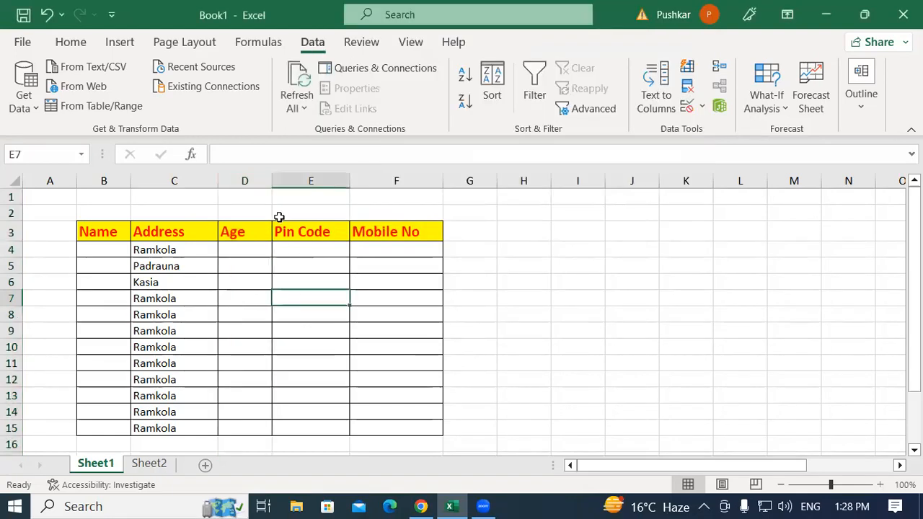
Insert two blank columns between the Address and Age columns
{"action": "left_click", "coordinate": [249, 181]}
{"action": "left_click", "coordinate": [310, 177], "text": "shift"}
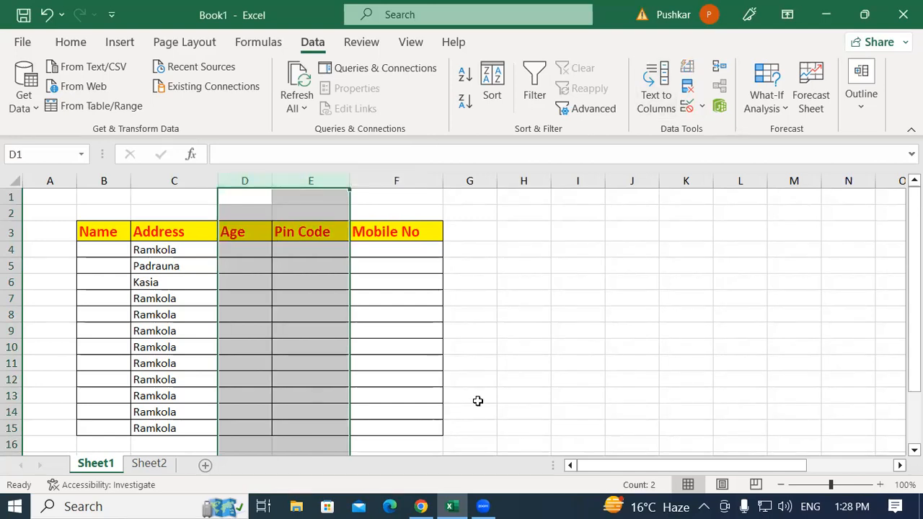
{"action": "key", "text": "ctrl+shift+plus"}
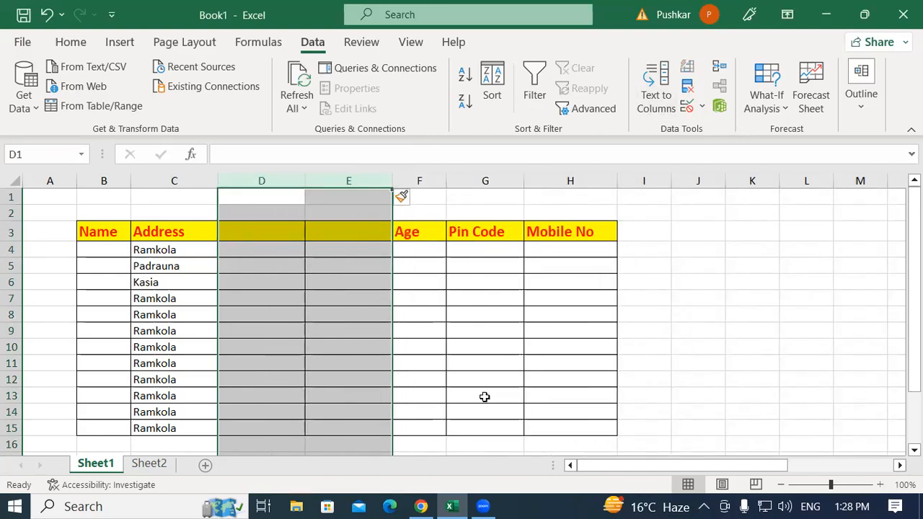
Enter the headings Date in D3 and Time in E3
{"action": "left_click", "coordinate": [257, 233]}
{"action": "type", "text": "d"}
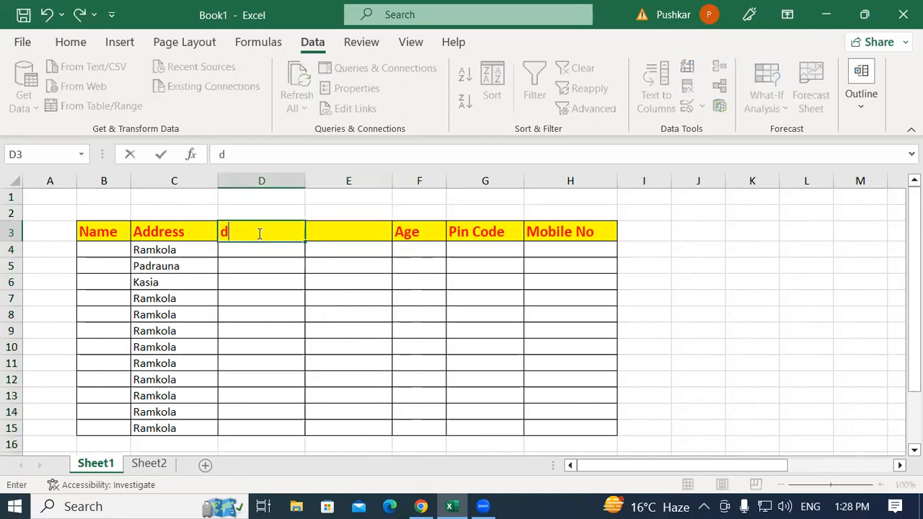
{"action": "key", "text": "BackSpace"}
{"action": "type", "text": "Date"}
{"action": "key", "text": "Tab"}
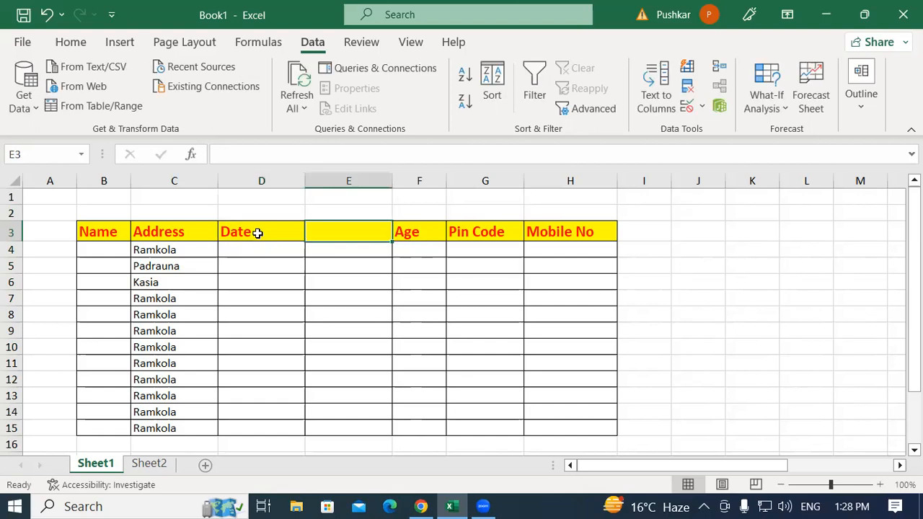
{"action": "type", "text": "Time"}
Check the drop-down list in Date cell D4 against the one in Address cell C4
{"action": "left_click", "coordinate": [261, 257]}
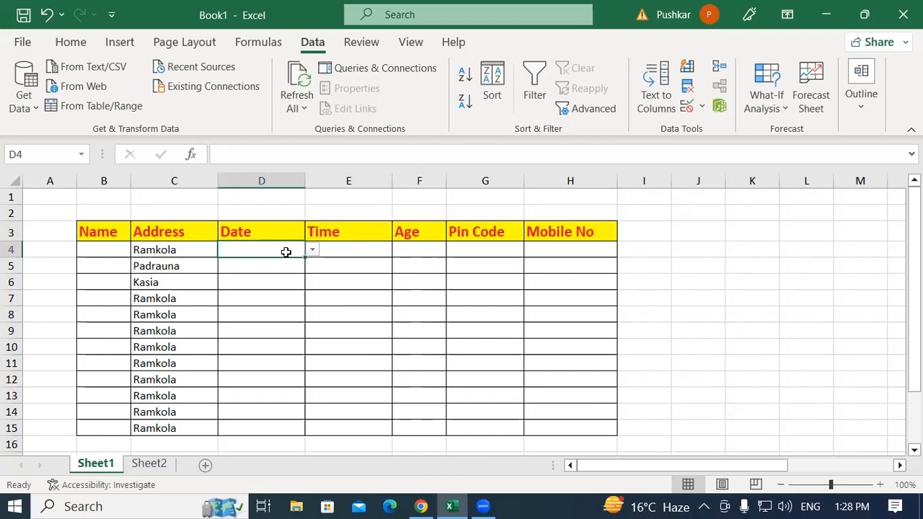
{"action": "left_click", "coordinate": [313, 251]}
{"action": "left_click", "coordinate": [260, 247]}
{"action": "left_click", "coordinate": [225, 334]}
{"action": "left_click", "coordinate": [207, 247]}
{"action": "left_click", "coordinate": [225, 249]}
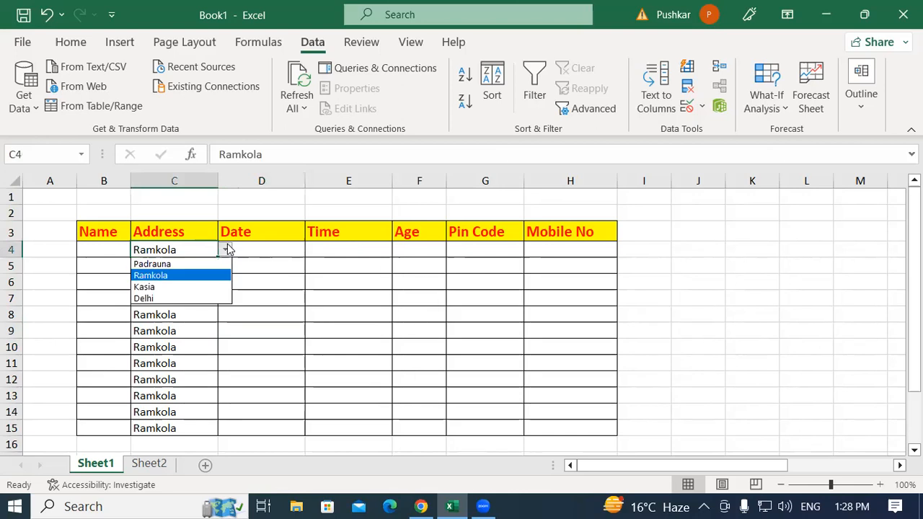
{"action": "left_click", "coordinate": [271, 248]}
{"action": "left_click", "coordinate": [274, 248]}
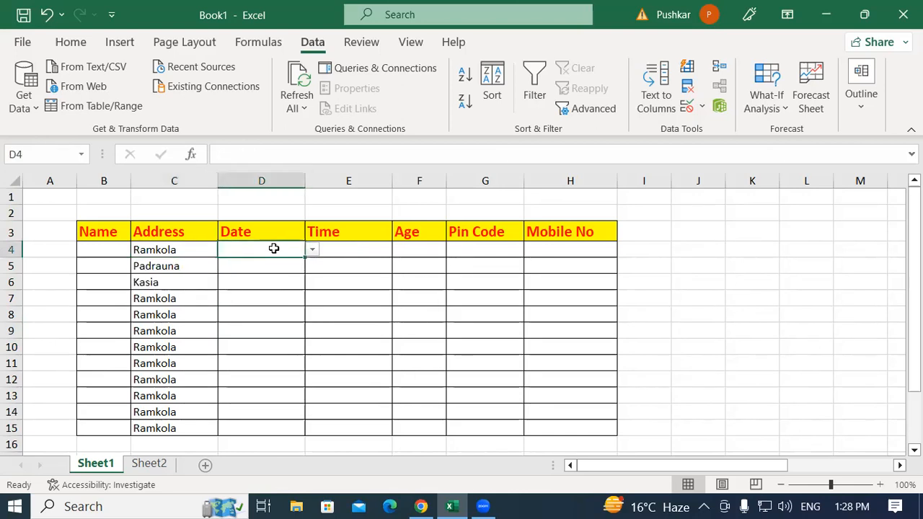
Delete the Date and Time columns from the table
{"action": "left_click", "coordinate": [264, 181]}
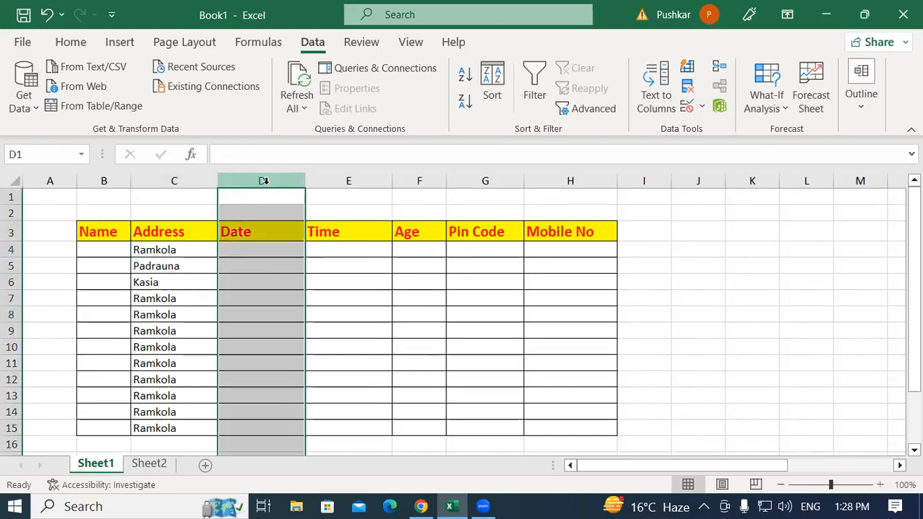
{"action": "left_click", "coordinate": [336, 253]}
{"action": "left_click_drag", "start_coordinate": [267, 181], "coordinate": [364, 185]}
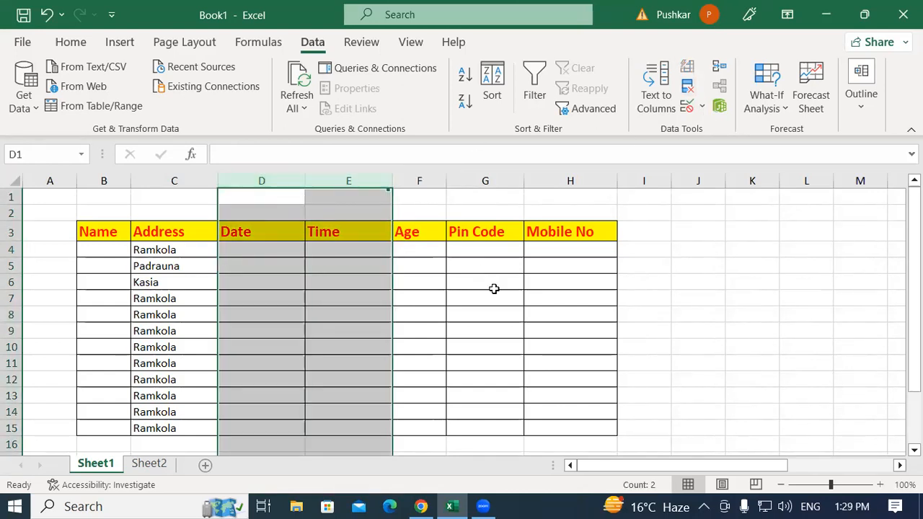
{"action": "key", "text": "ctrl+minus"}
{"action": "left_click", "coordinate": [257, 264]}
{"action": "left_click", "coordinate": [246, 247]}
Try inserting two blank columns before Age again, and remove them after checking their row 4 cells
{"action": "left_click_drag", "start_coordinate": [258, 180], "coordinate": [326, 201]}
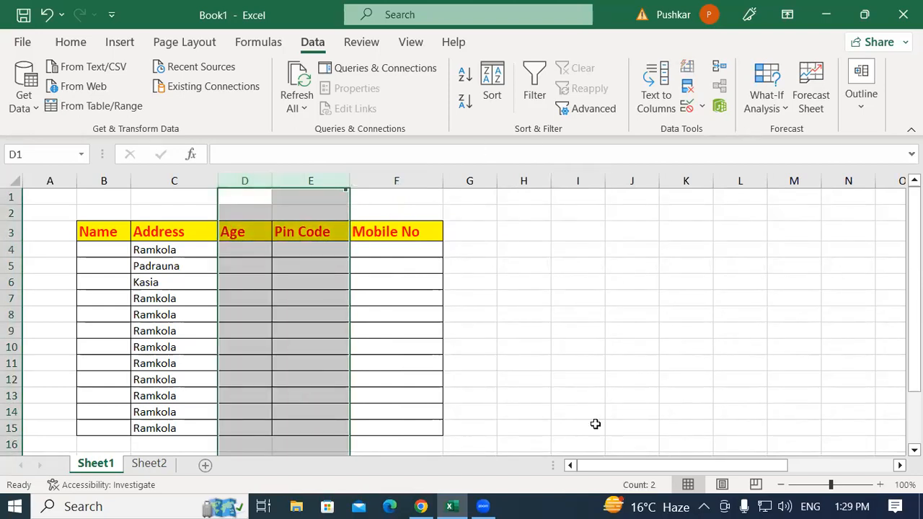
{"action": "key", "text": "ctrl+shift+plus"}
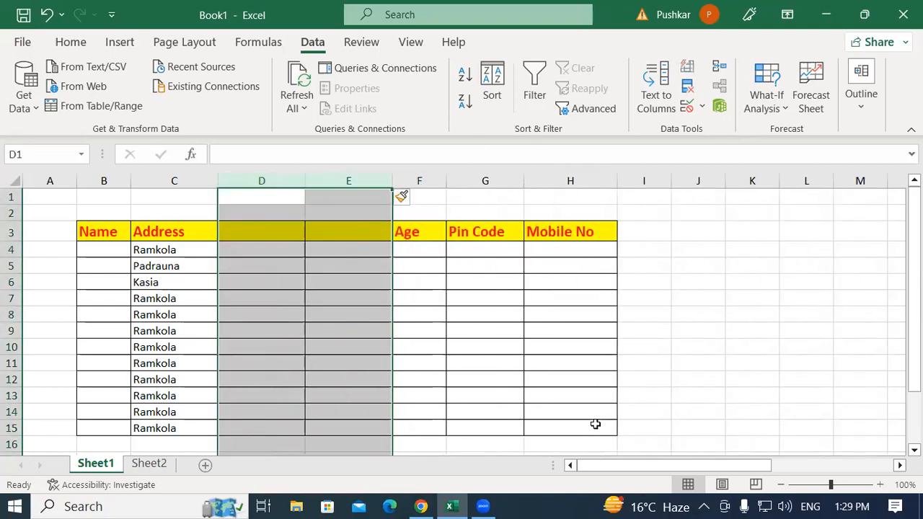
{"action": "left_click", "coordinate": [262, 246]}
{"action": "left_click", "coordinate": [334, 249]}
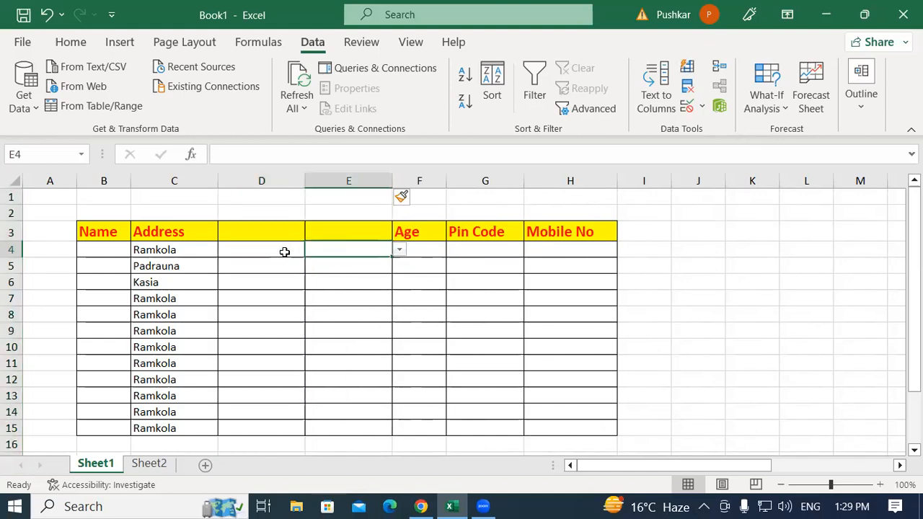
{"action": "left_click_drag", "start_coordinate": [272, 181], "coordinate": [342, 180]}
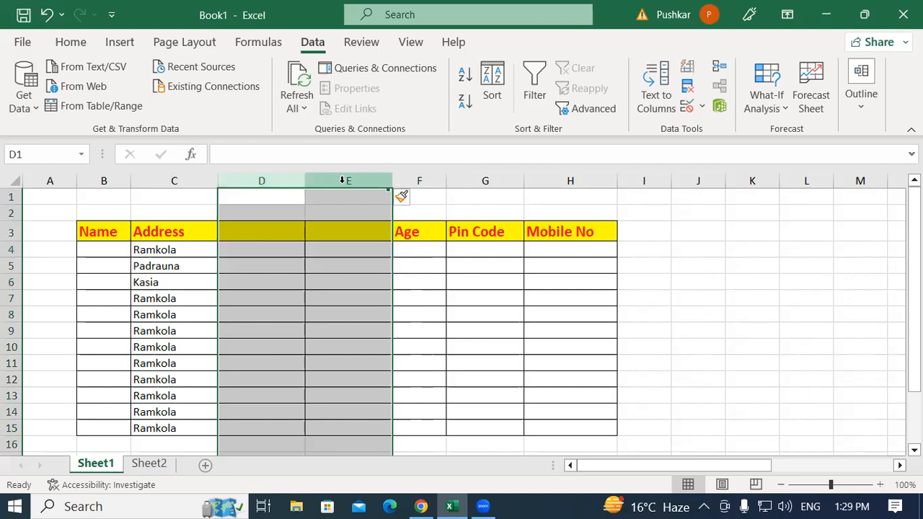
{"action": "key", "text": "ctrl+minus"}
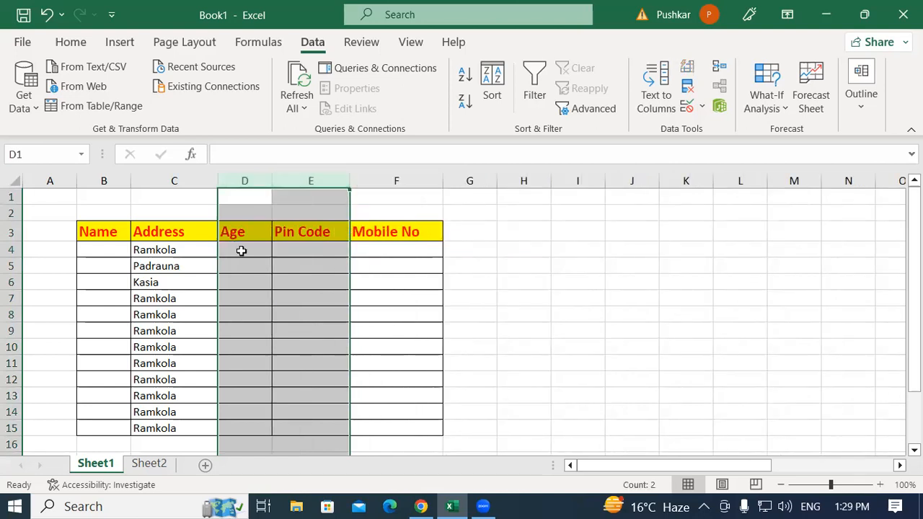
Check the cells under Age, Pin Code and Mobile No for drop-down lists
{"action": "left_click", "coordinate": [244, 249]}
{"action": "left_click", "coordinate": [322, 248]}
{"action": "left_click", "coordinate": [370, 250]}
{"action": "left_click", "coordinate": [252, 246]}
{"action": "left_click", "coordinate": [318, 246]}
{"action": "left_click", "coordinate": [241, 243]}
{"action": "left_click", "coordinate": [239, 313]}
{"action": "left_click", "coordinate": [243, 253]}
{"action": "left_click", "coordinate": [467, 216]}
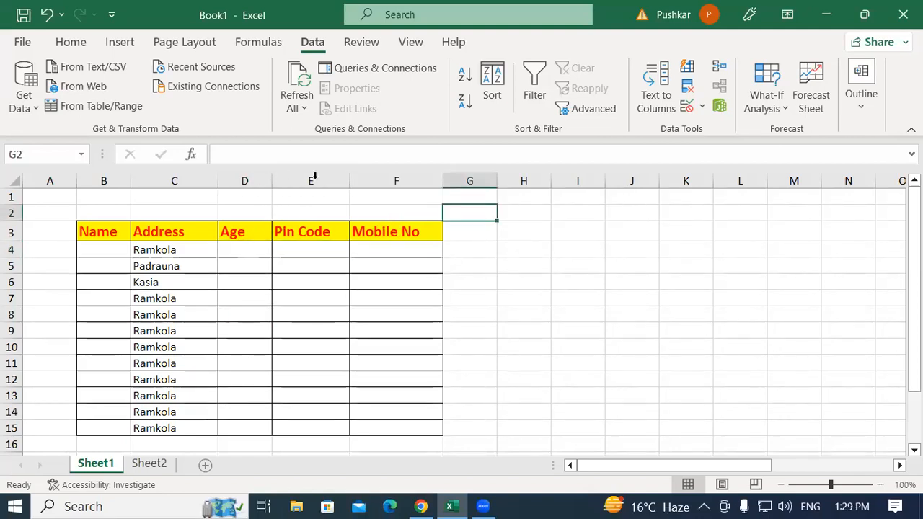
Enter the header Date in cell G3, beside Mobile No
{"action": "left_click", "coordinate": [472, 231]}
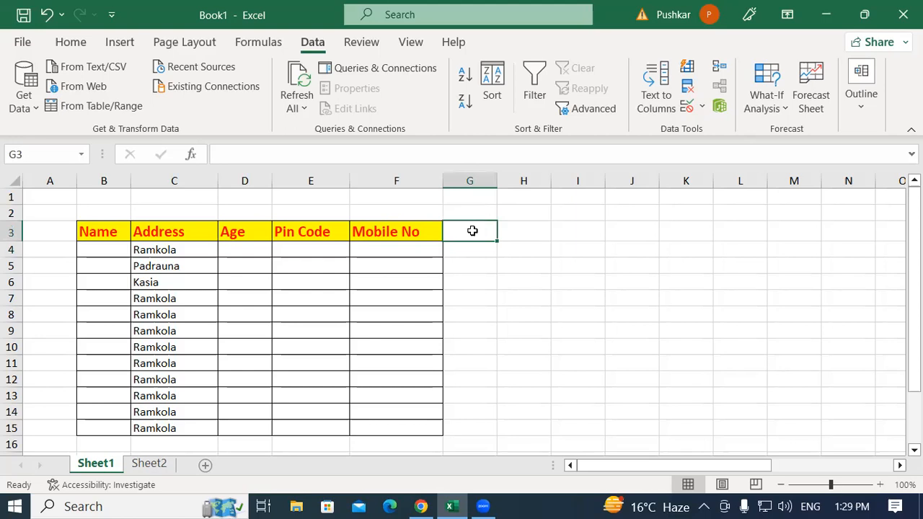
{"action": "type", "text": "d"}
{"action": "key", "text": "BackSpace"}
{"action": "type", "text": "Date"}
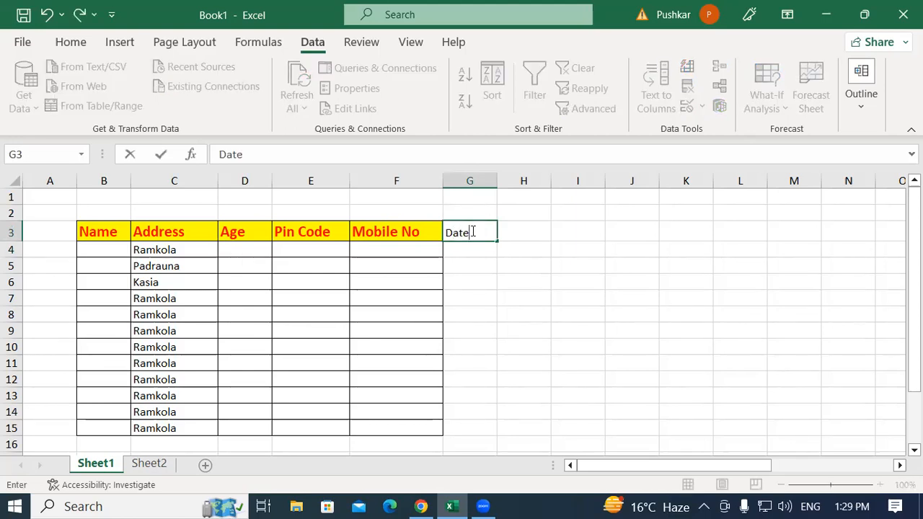
{"action": "key", "text": "Tab"}
Try to enter the header Time in cell H3
{"action": "type", "text": "Time"}
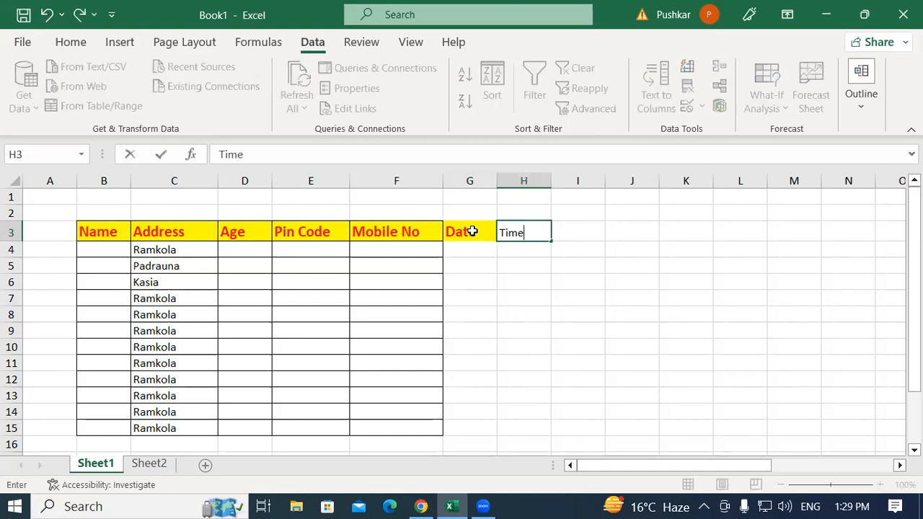
{"action": "key", "text": "Tab"}
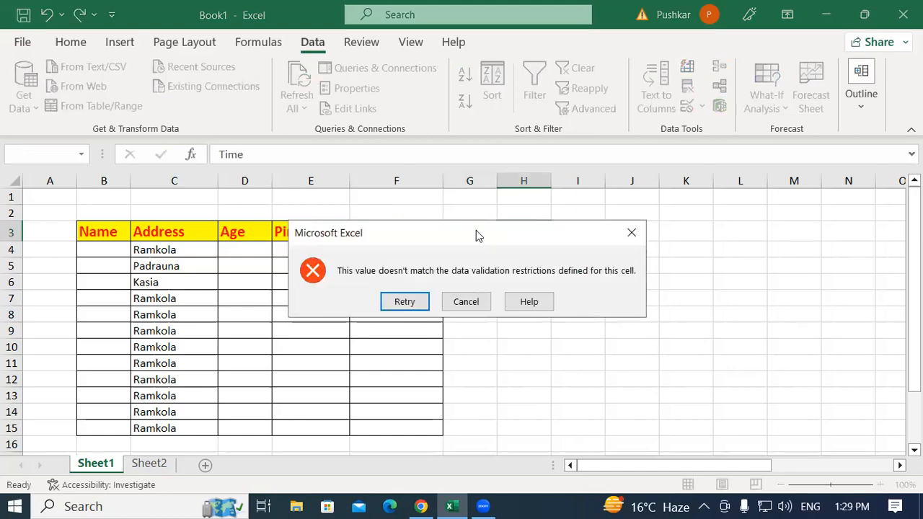
{"action": "left_click", "coordinate": [631, 232]}
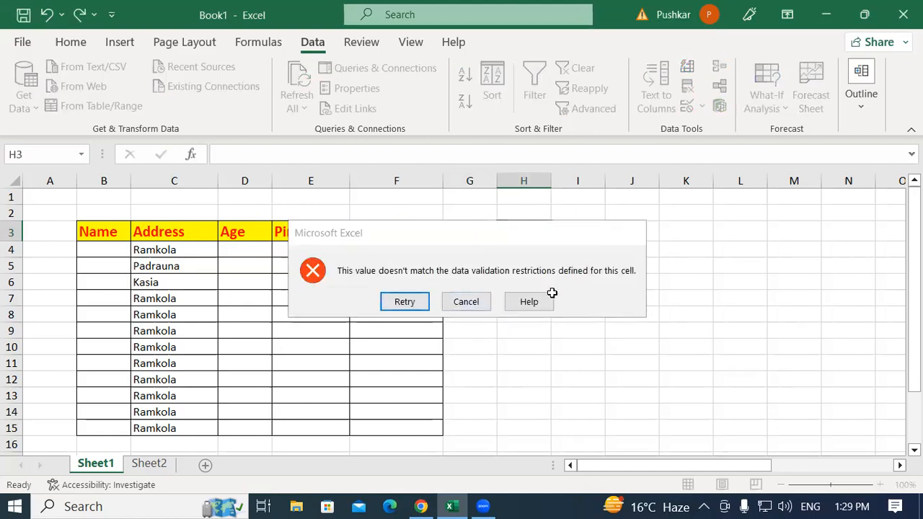
Clear all data validation rules from cells H3:H15
{"action": "left_click_drag", "start_coordinate": [520, 357], "coordinate": [519, 428]}
{"action": "left_click", "coordinate": [702, 107]}
{"action": "left_click", "coordinate": [718, 135]}
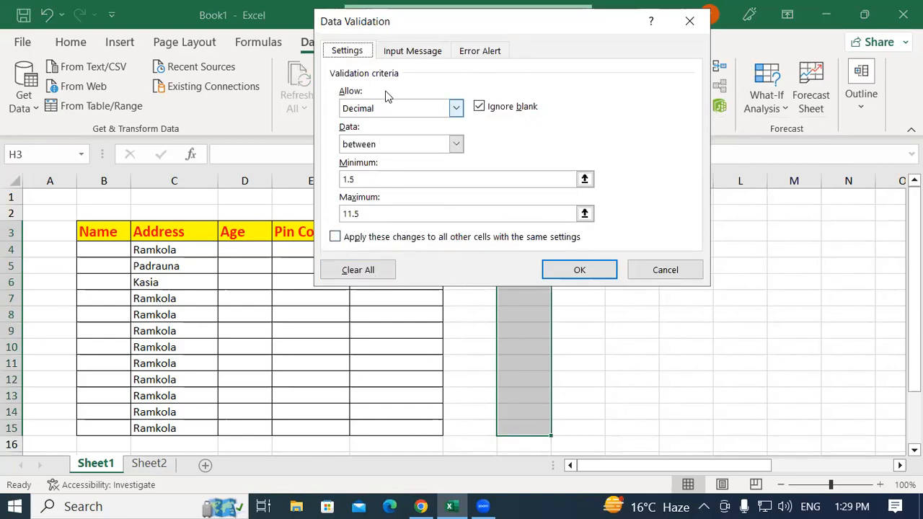
{"action": "left_click", "coordinate": [365, 271]}
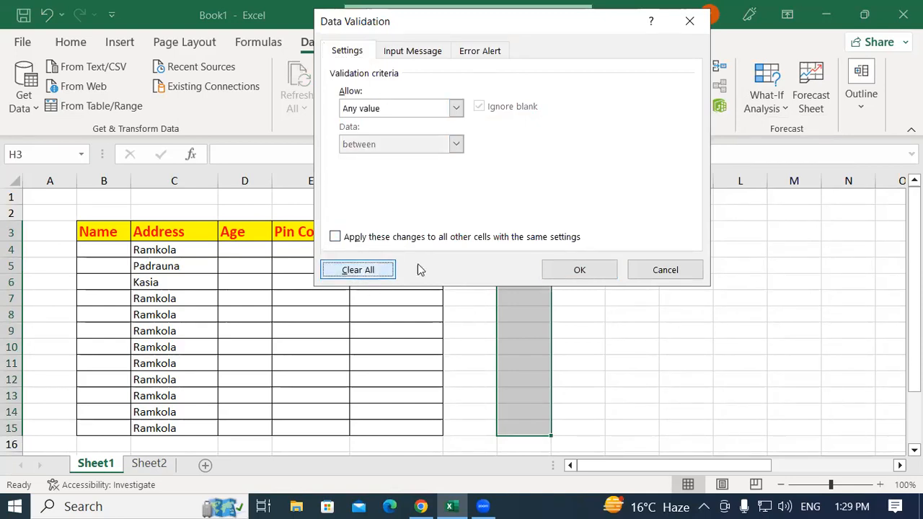
{"action": "left_click", "coordinate": [592, 272]}
{"action": "left_click", "coordinate": [523, 314]}
Enter the header Time in cell H3, beside Date
{"action": "left_click", "coordinate": [533, 231]}
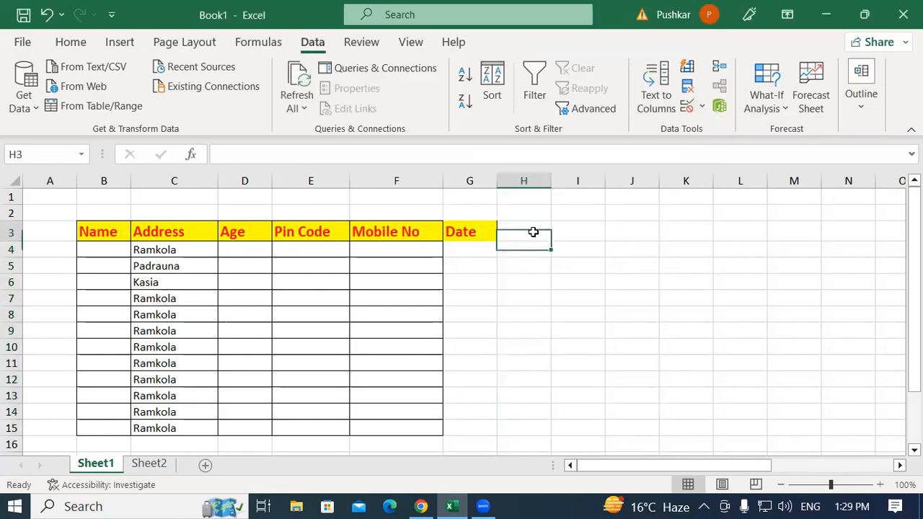
{"action": "type", "text": "time"}
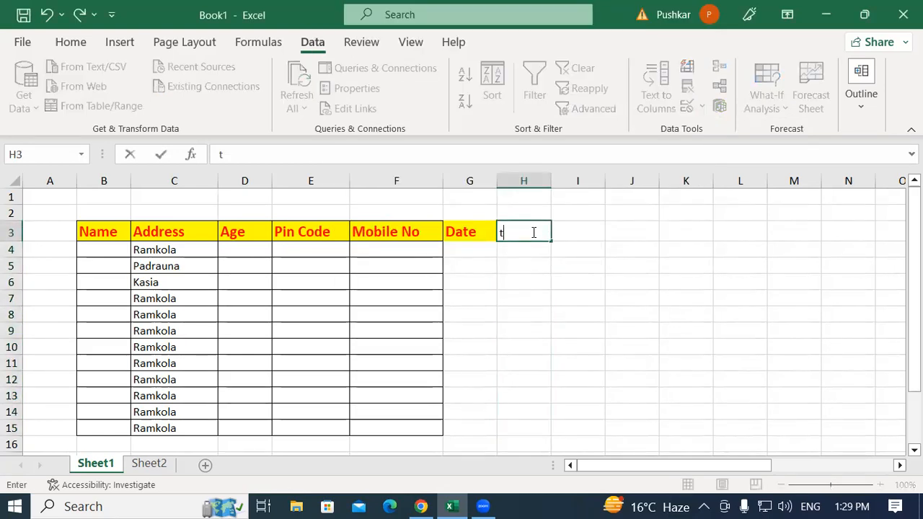
{"action": "key", "text": "BackSpace"}
{"action": "key", "text": "BackSpace"}
{"action": "key", "text": "BackSpace"}
{"action": "key", "text": "BackSpace"}
{"action": "type", "text": "Tim"}
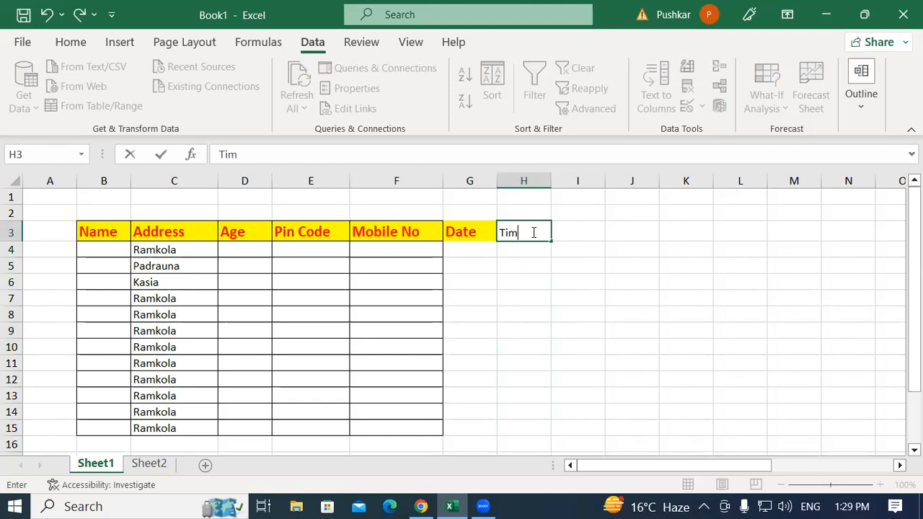
{"action": "type", "text": "e"}
{"action": "key", "text": "Return"}
Apply all borders to the Date and Time columns, cells G3:H15
{"action": "left_click_drag", "start_coordinate": [495, 232], "coordinate": [513, 430]}
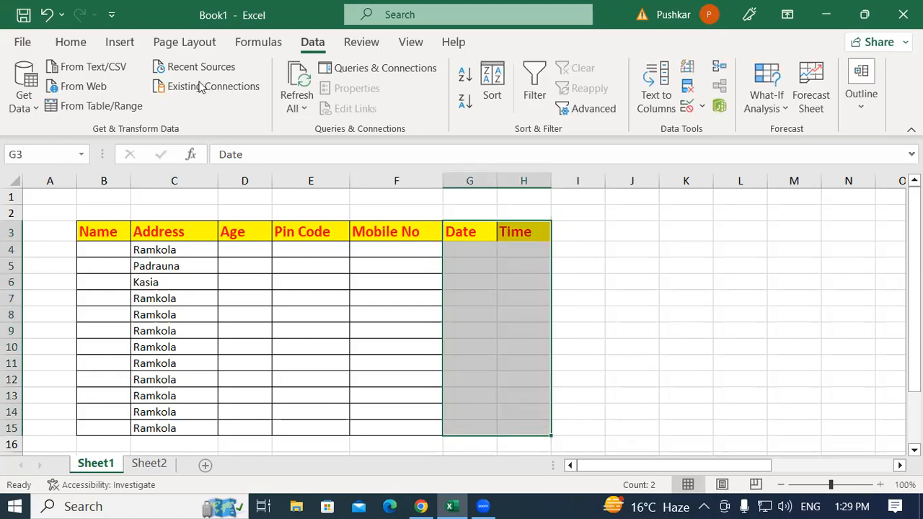
{"action": "left_click", "coordinate": [69, 42]}
{"action": "left_click", "coordinate": [175, 101]}
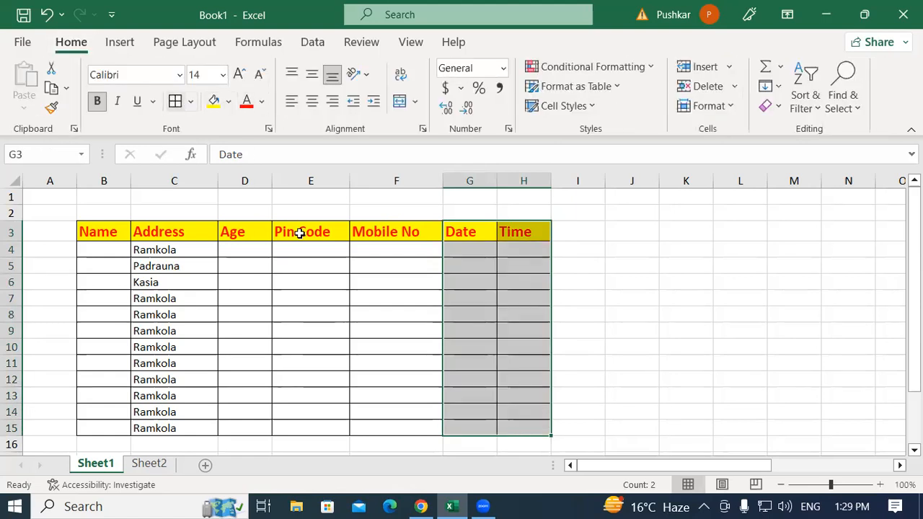
{"action": "left_click", "coordinate": [576, 265]}
{"action": "left_click", "coordinate": [465, 248]}
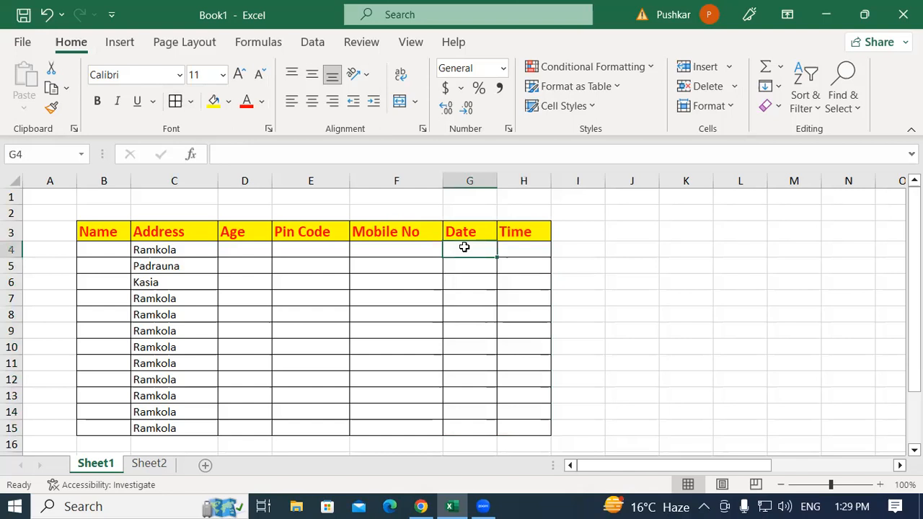
{"action": "left_click", "coordinate": [88, 250]}
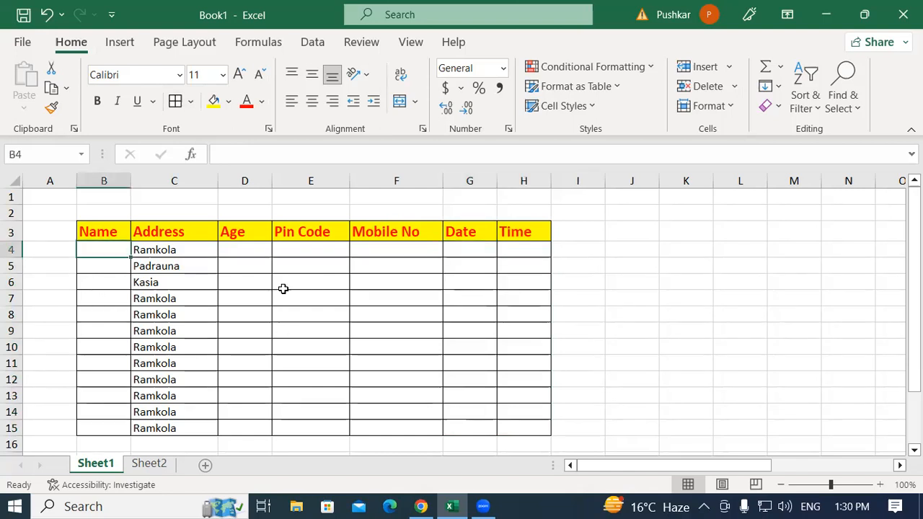
{"action": "left_click", "coordinate": [480, 248]}
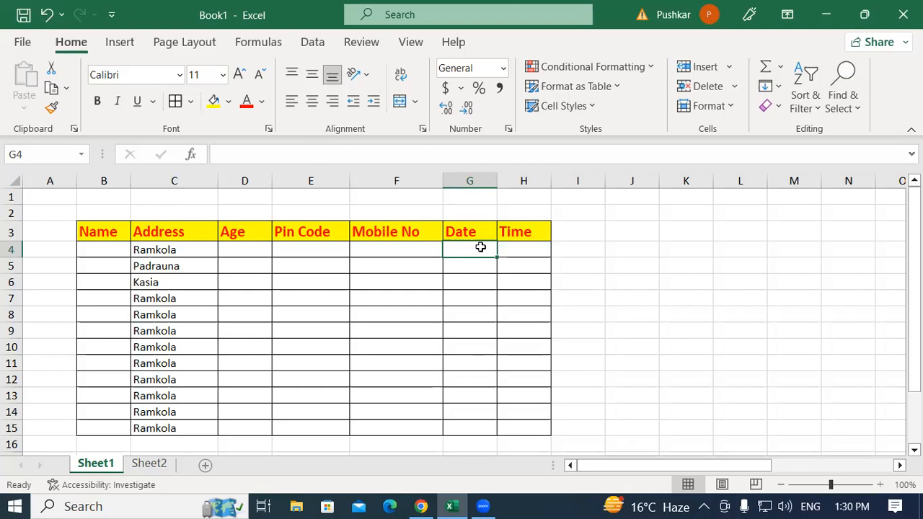
{"action": "left_click", "coordinate": [106, 249]}
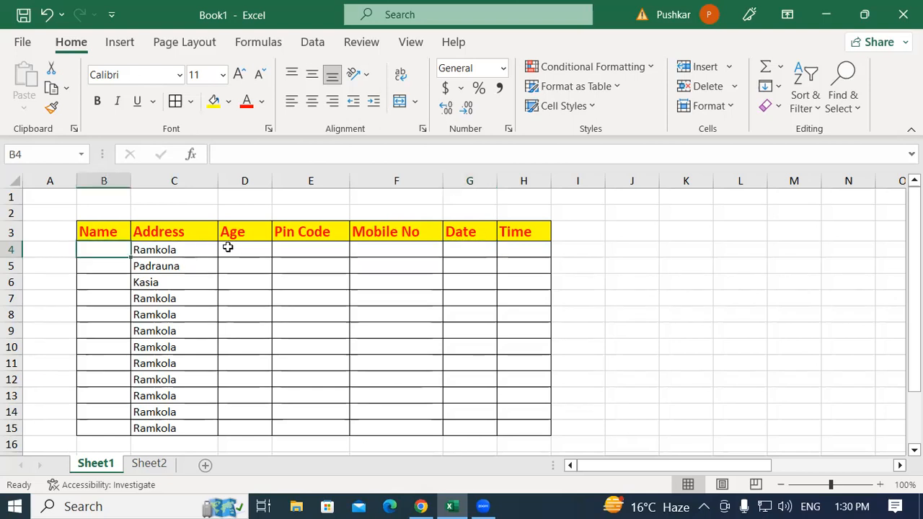
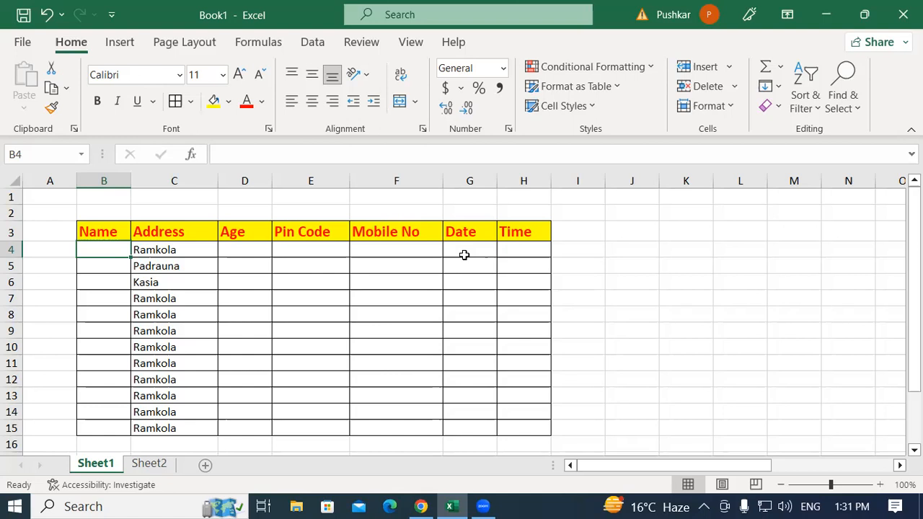
Start a data validation rule on the Date column cells G4:G15 and allow only Date values
{"action": "left_click_drag", "start_coordinate": [464, 254], "coordinate": [458, 427]}
{"action": "left_click", "coordinate": [466, 247]}
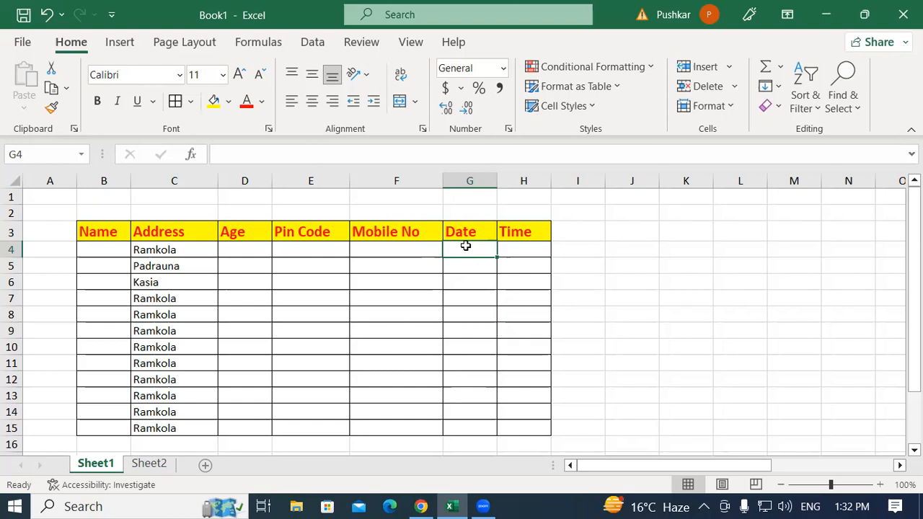
{"action": "left_click", "coordinate": [454, 382]}
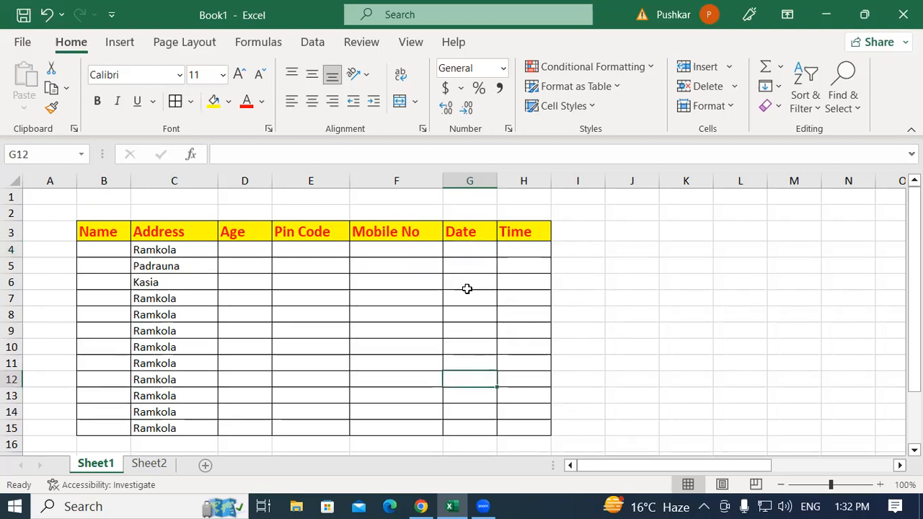
{"action": "left_click", "coordinate": [467, 248]}
{"action": "left_click_drag", "start_coordinate": [467, 248], "coordinate": [459, 437]}
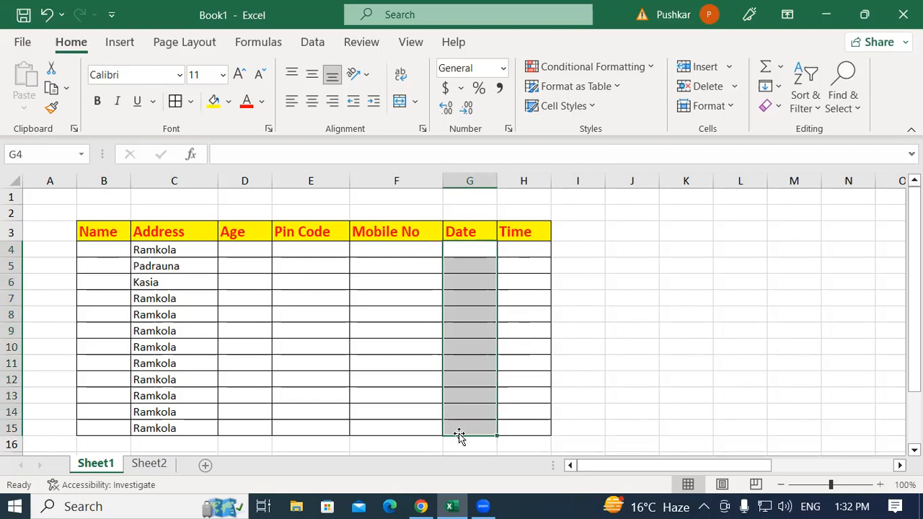
{"action": "left_click", "coordinate": [311, 43]}
{"action": "left_click", "coordinate": [704, 106]}
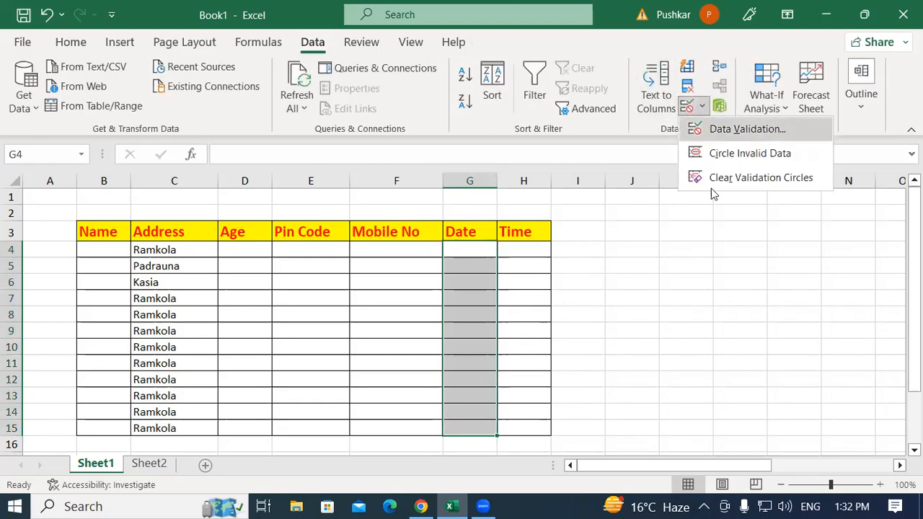
{"action": "left_click", "coordinate": [756, 133]}
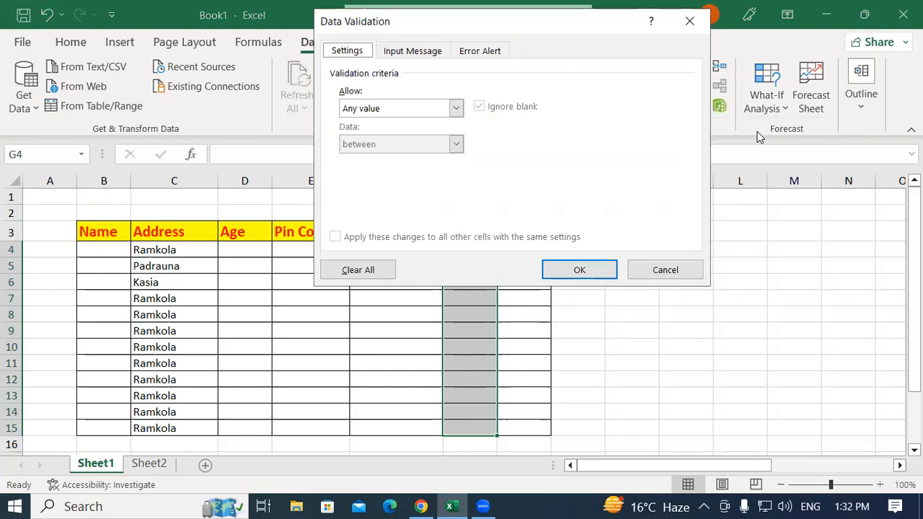
{"action": "left_click", "coordinate": [377, 110]}
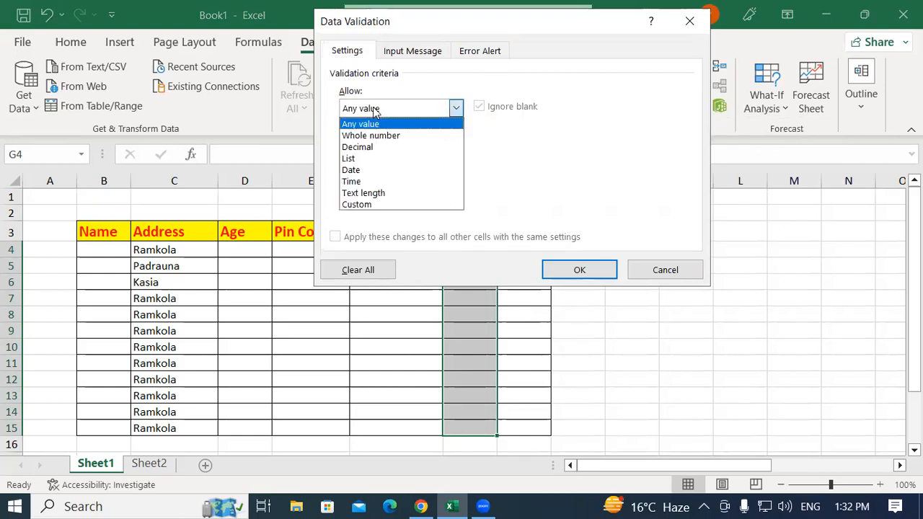
{"action": "left_click", "coordinate": [373, 171]}
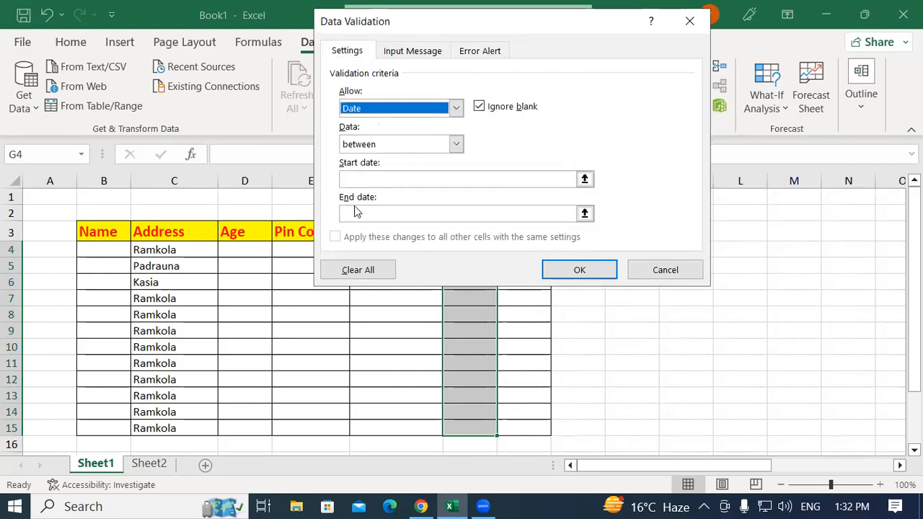
Restrict the Date column rule to dates between 10/01/2023 and 15/01/2023 and apply it
{"action": "left_click", "coordinate": [370, 147]}
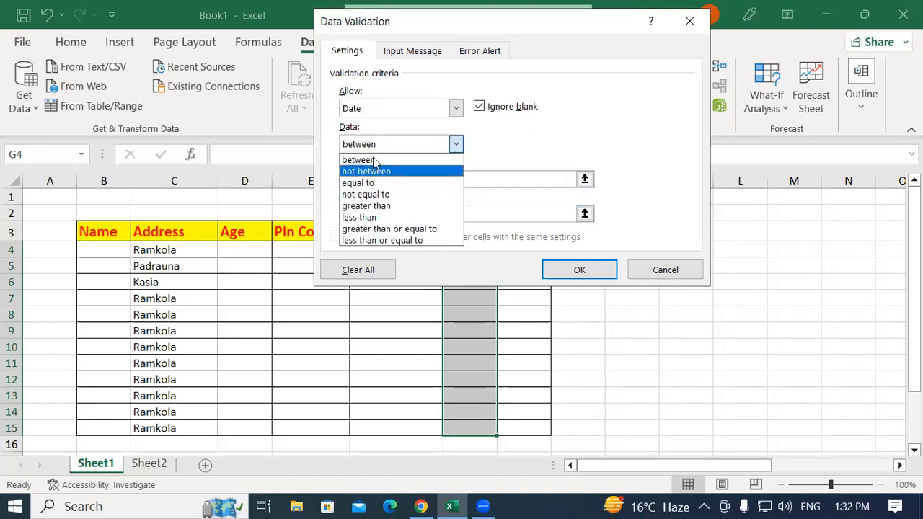
{"action": "left_click", "coordinate": [375, 160]}
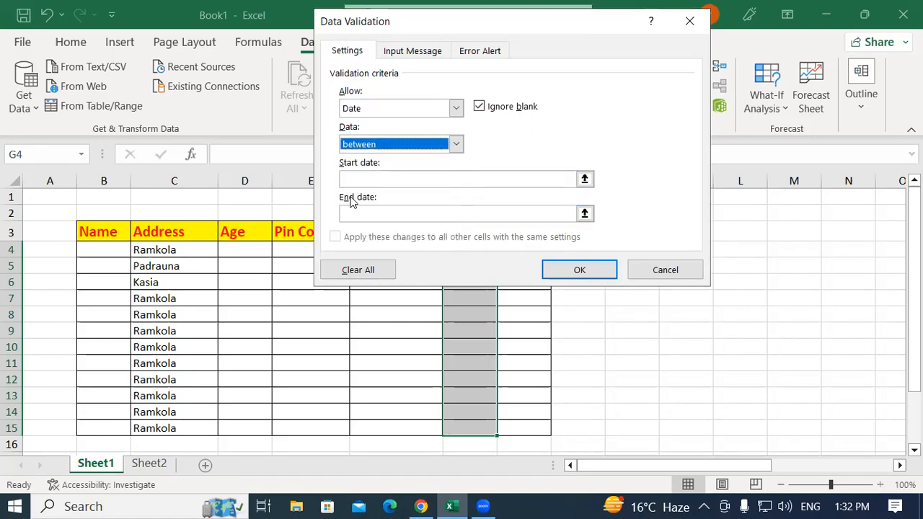
{"action": "left_click", "coordinate": [407, 149]}
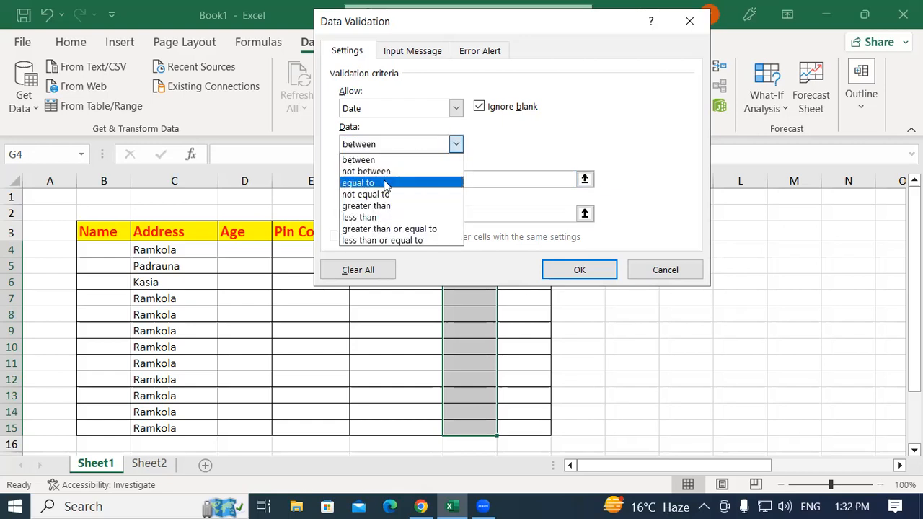
{"action": "left_click", "coordinate": [387, 160]}
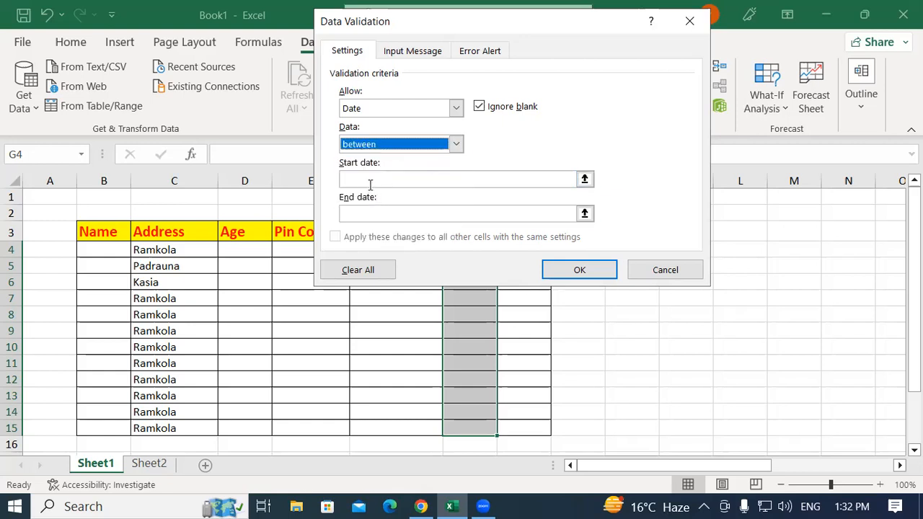
{"action": "left_click", "coordinate": [367, 180]}
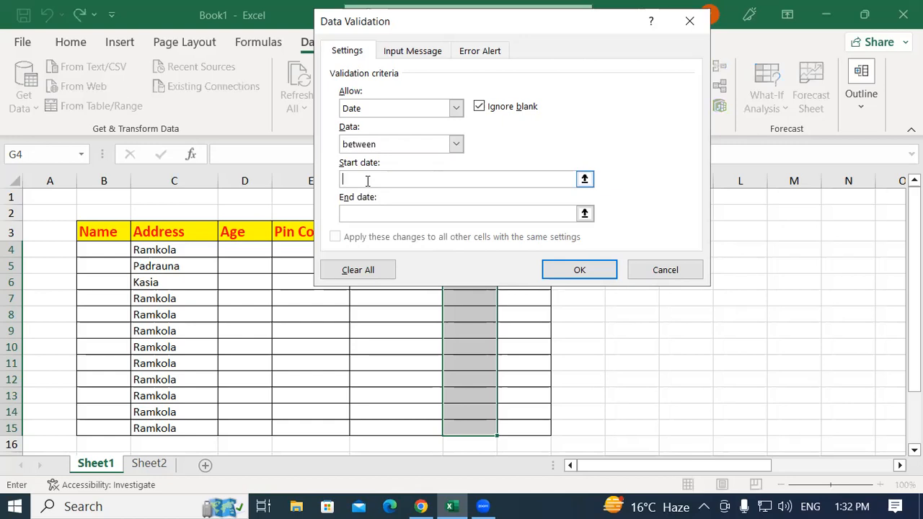
{"action": "type", "text": "10/01/2023"}
{"action": "left_click", "coordinate": [361, 213]}
{"action": "type", "text": "15/"}
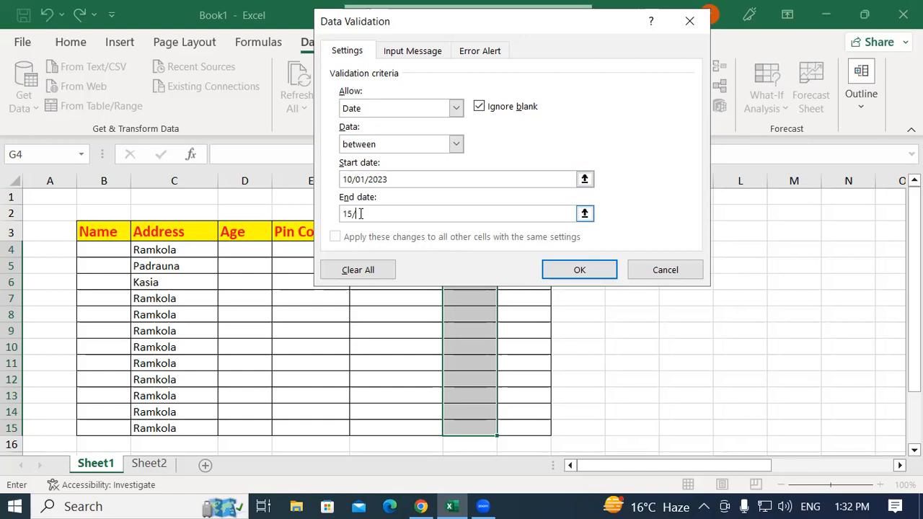
{"action": "type", "text": "01/2023"}
{"action": "left_click", "coordinate": [558, 272]}
Start a data validation rule on the Time column cells H4:H15 and allow only Time values
{"action": "left_click_drag", "start_coordinate": [531, 253], "coordinate": [528, 430]}
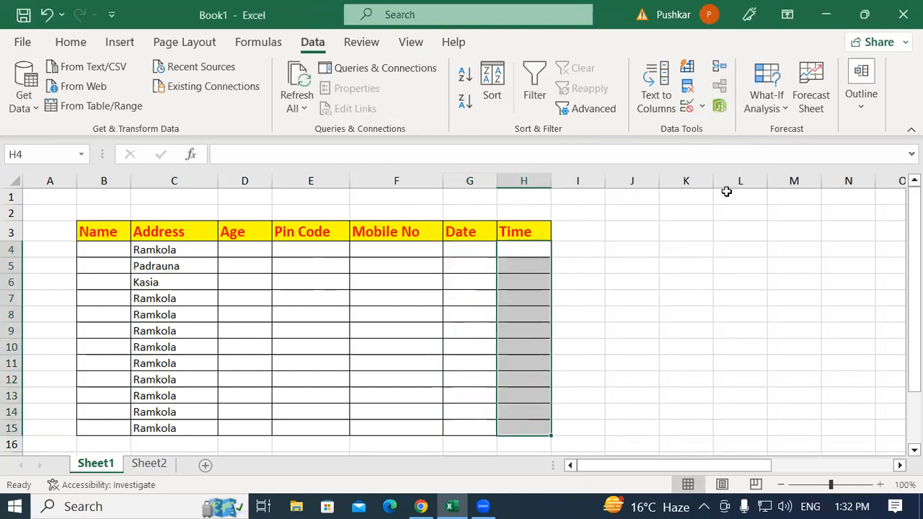
{"action": "left_click", "coordinate": [702, 108]}
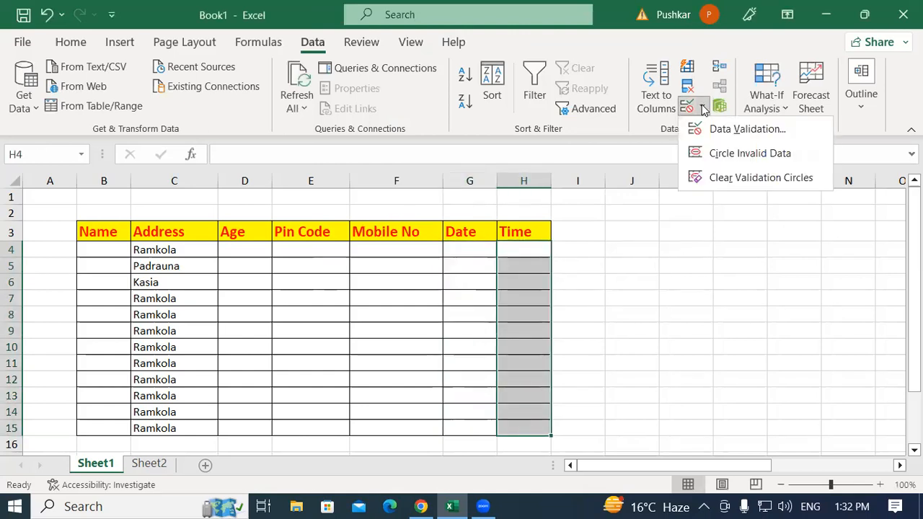
{"action": "left_click", "coordinate": [755, 132]}
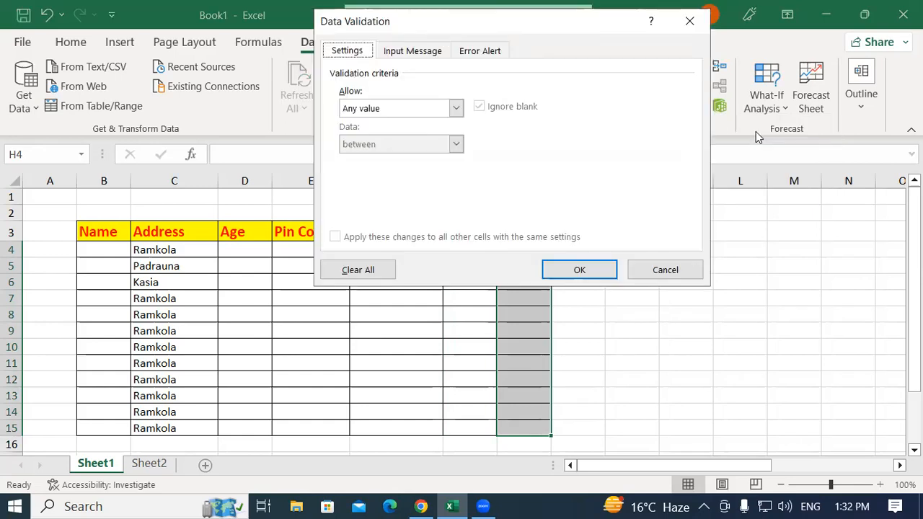
{"action": "left_click", "coordinate": [408, 108]}
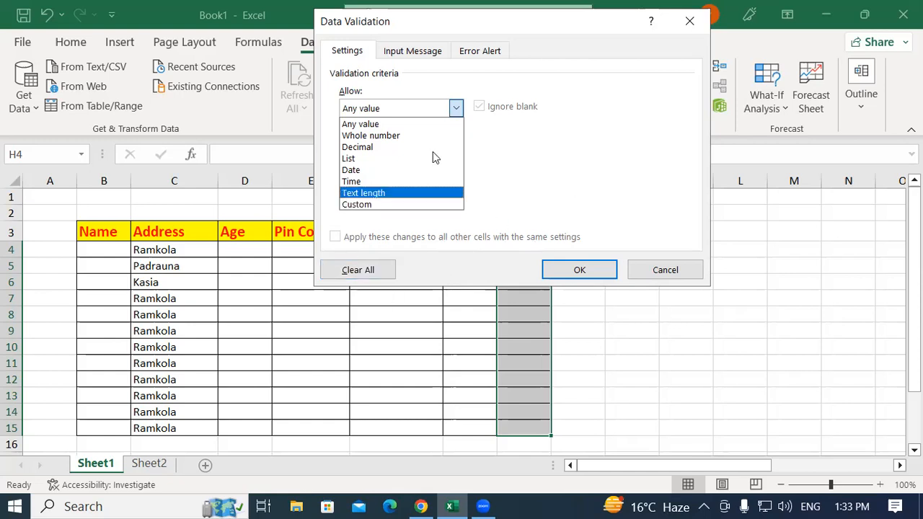
{"action": "left_click", "coordinate": [481, 53]}
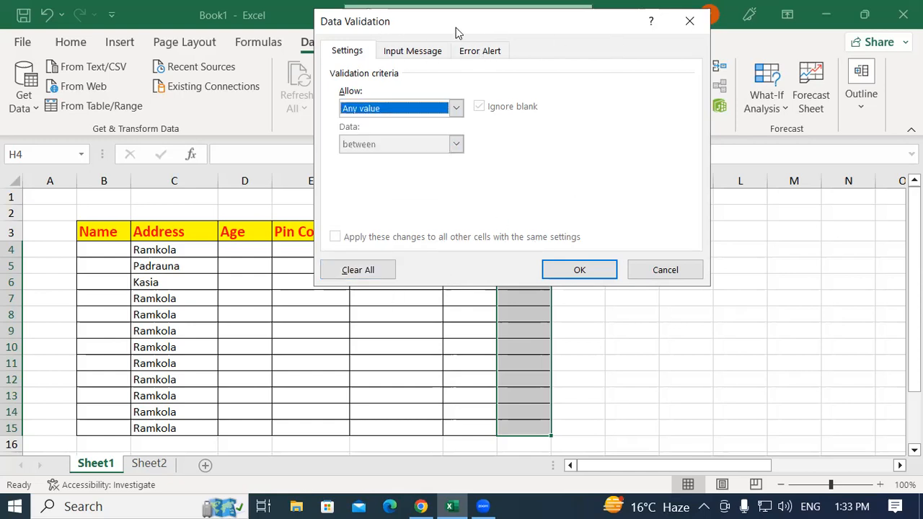
{"action": "left_click_drag", "start_coordinate": [457, 31], "coordinate": [507, 40]}
{"action": "left_click", "coordinate": [416, 124]}
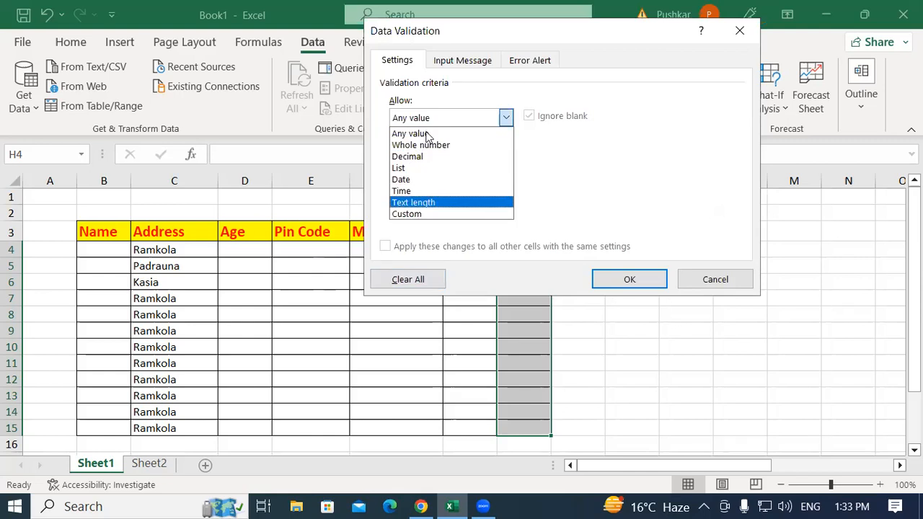
{"action": "left_click", "coordinate": [421, 191]}
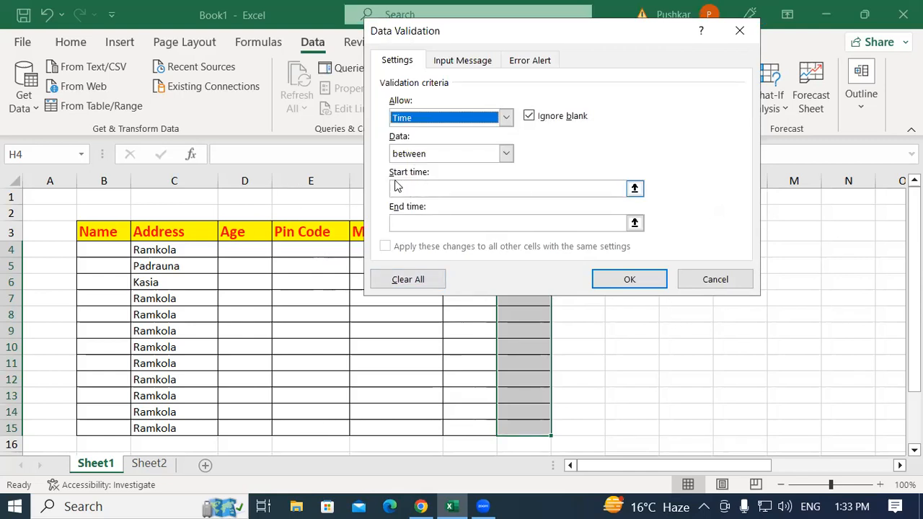
Set the Time column rule's start time to 10:00 and end time to 12:30, and apply it
{"action": "left_click", "coordinate": [413, 189]}
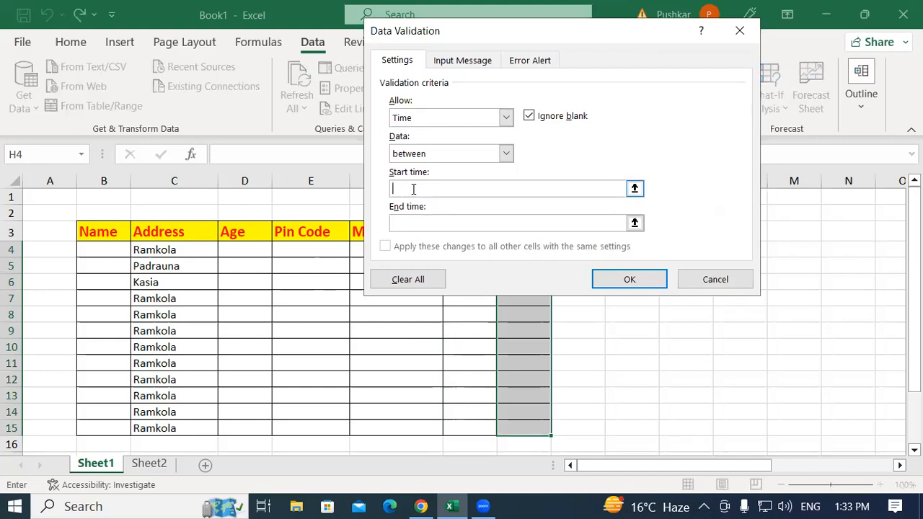
{"action": "type", "text": "10:00"}
{"action": "left_click", "coordinate": [414, 223]}
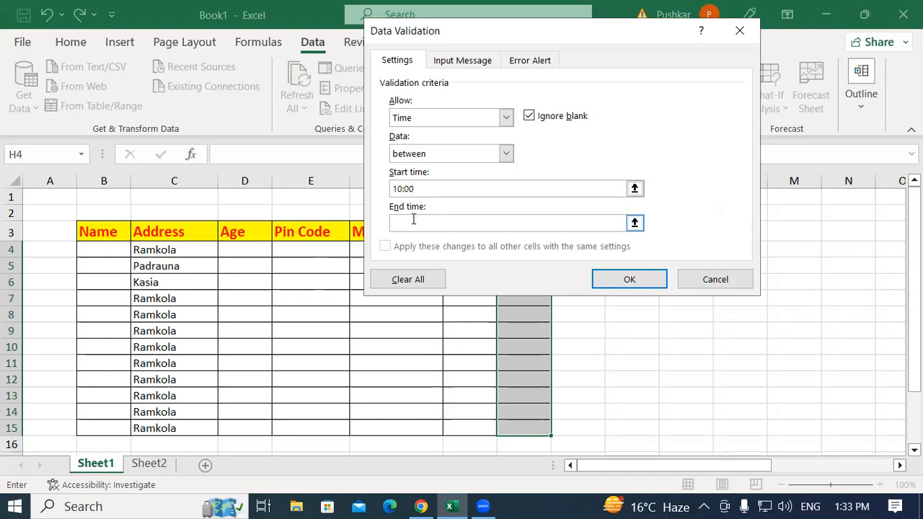
{"action": "type", "text": "12:30"}
{"action": "left_click", "coordinate": [615, 281]}
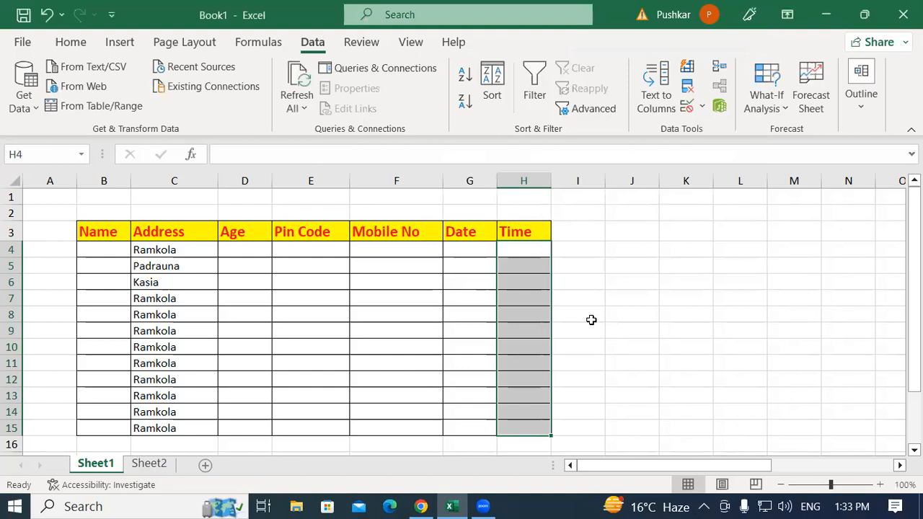
{"action": "left_click", "coordinate": [590, 318]}
Fill in row 4 with the person's name, age 20 and the postal pin code, leaving the mobile number blank
{"action": "left_click", "coordinate": [95, 249]}
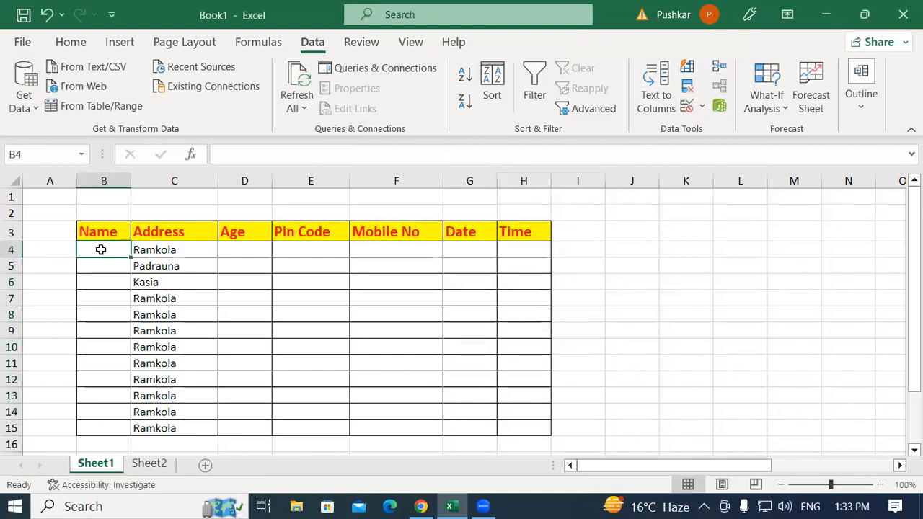
{"action": "type", "text": "rohan"}
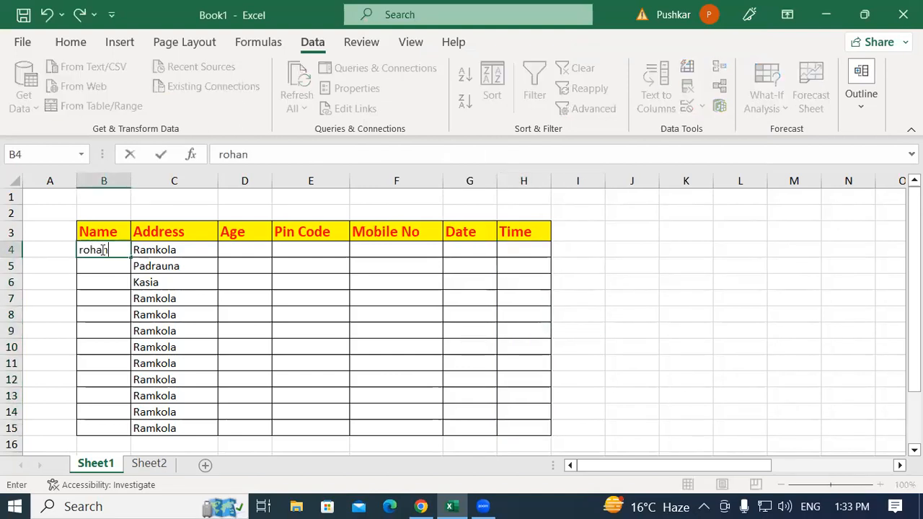
{"action": "key", "text": "Tab"}
{"action": "key", "text": "Tab"}
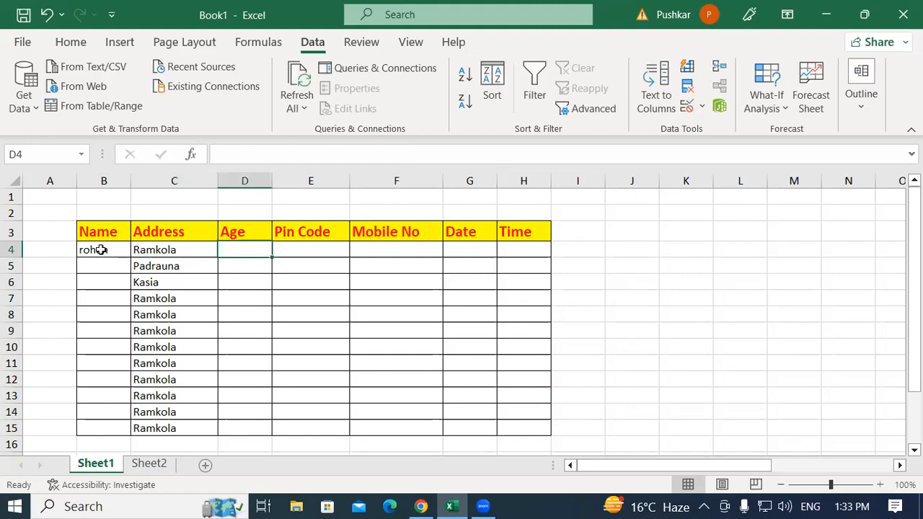
{"action": "type", "text": "20"}
{"action": "key", "text": "Tab"}
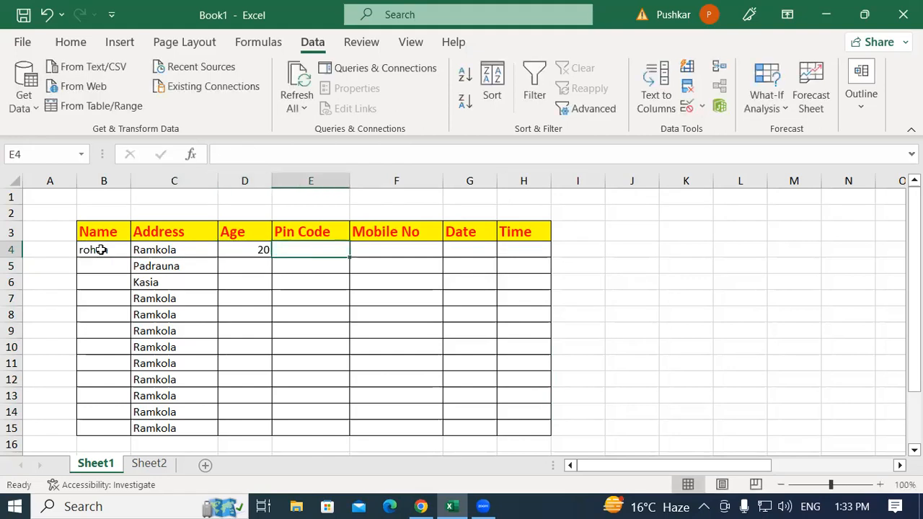
{"action": "type", "text": "274304"}
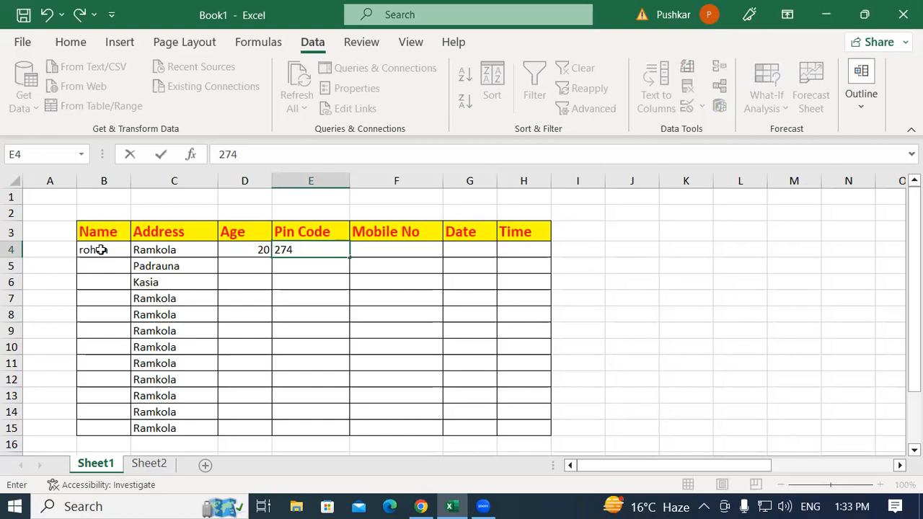
{"action": "key", "text": "Tab"}
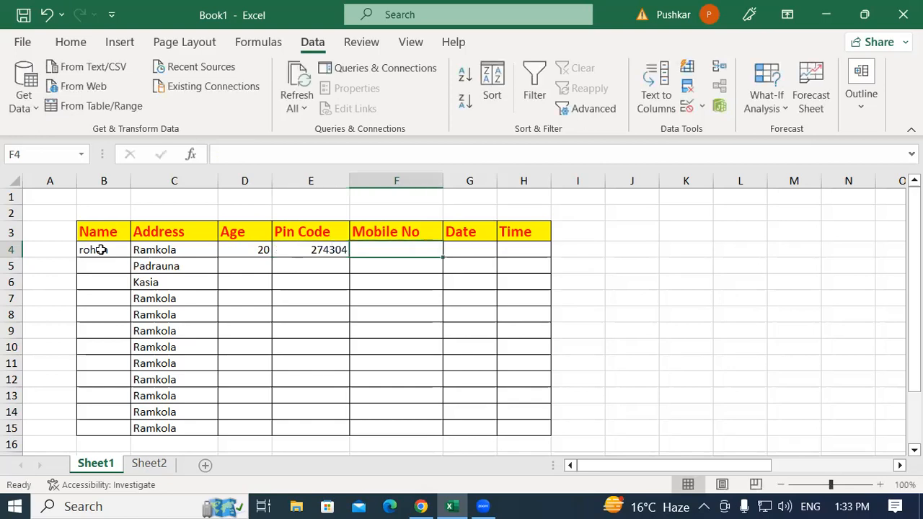
{"action": "key", "text": "Tab"}
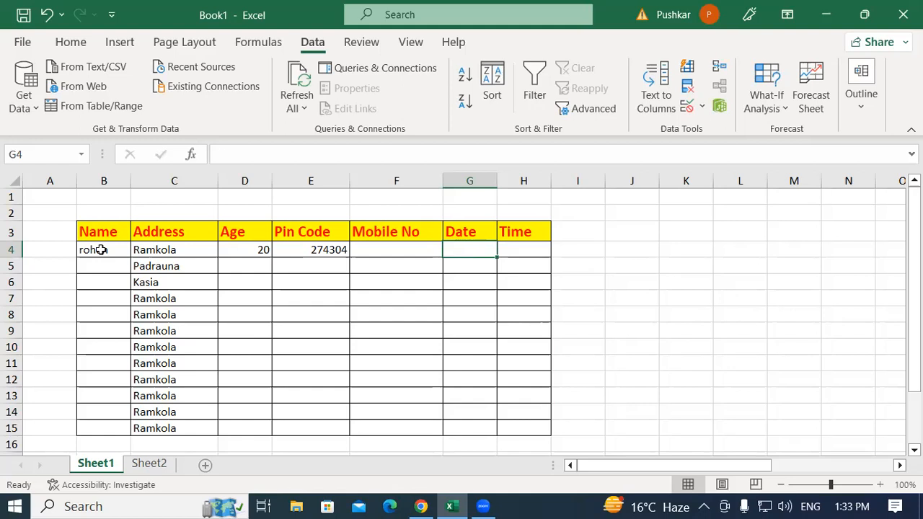
Try to enter the date 09/01/2023 in cell G4 to test the date validation rule
{"action": "type", "text": "09/01/2023"}
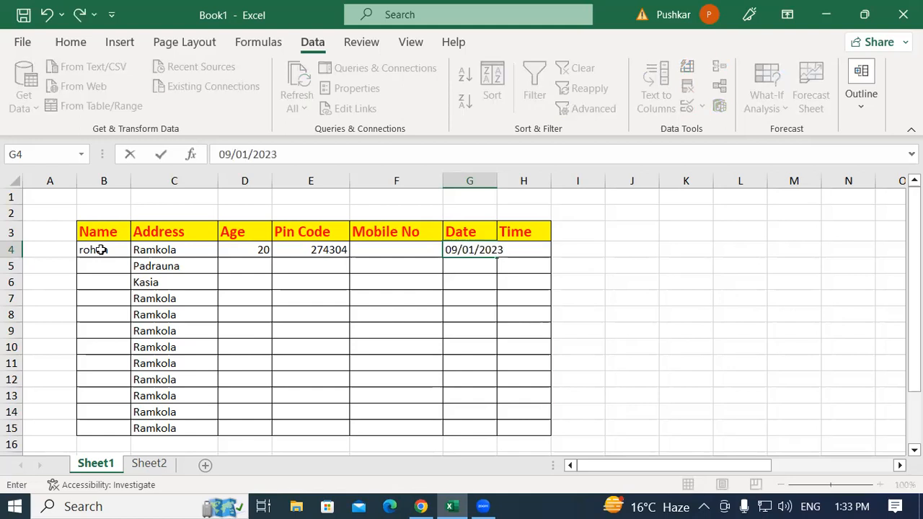
{"action": "key", "text": "Tab"}
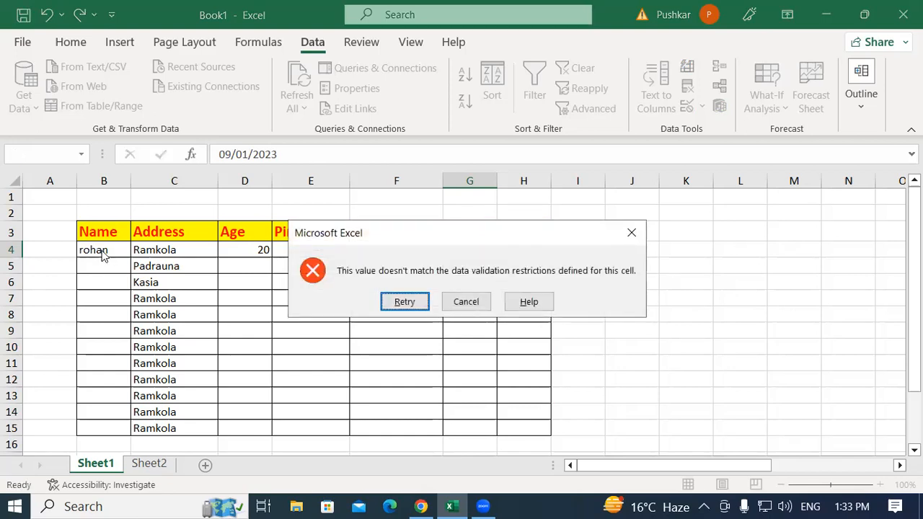
{"action": "key", "text": "Return"}
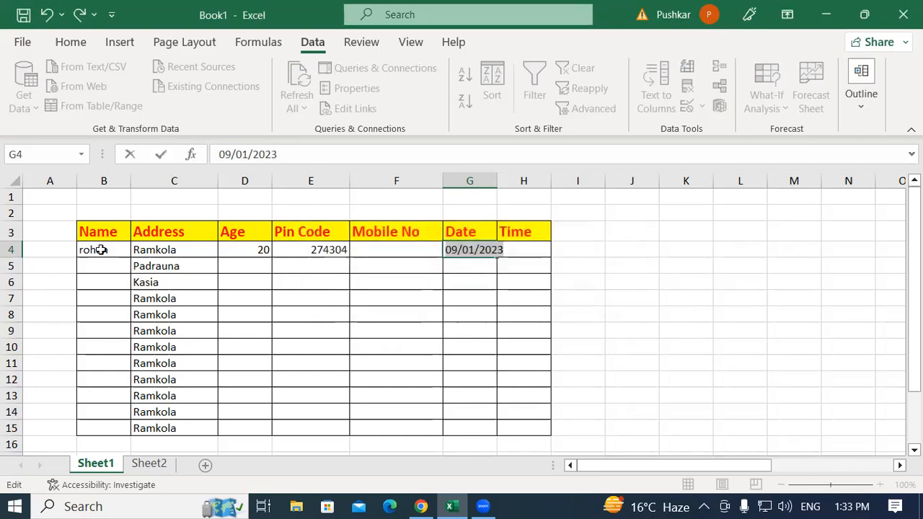
Replace the date in cell G4 with 11/01/2023 and commit the entry
{"action": "type", "text": "11/0"}
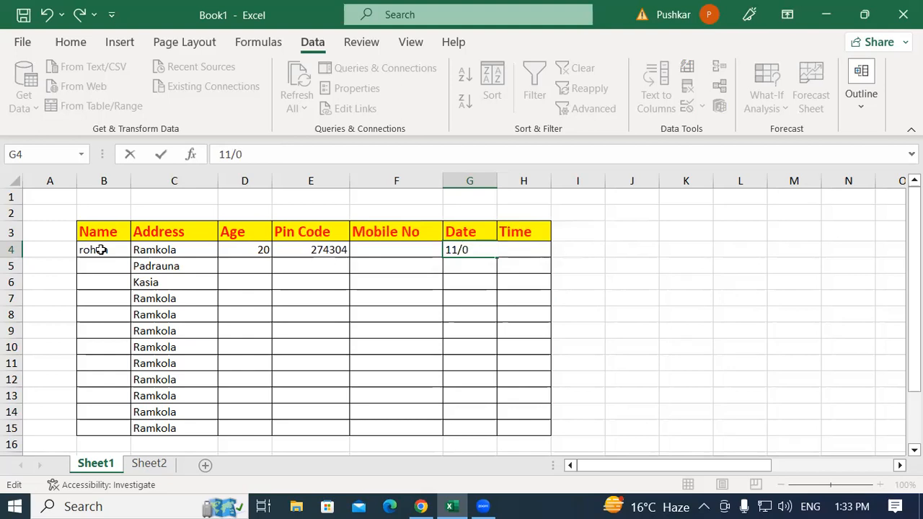
{"action": "type", "text": "1/"}
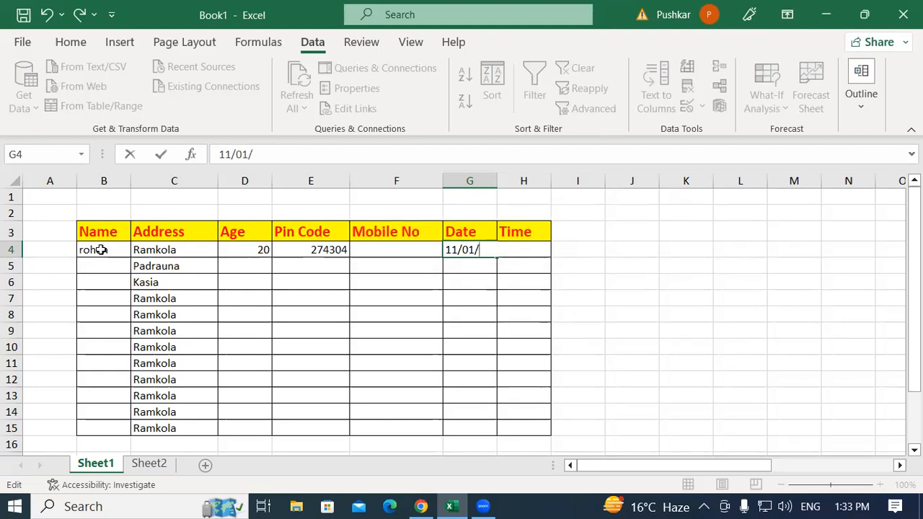
{"action": "type", "text": "2023"}
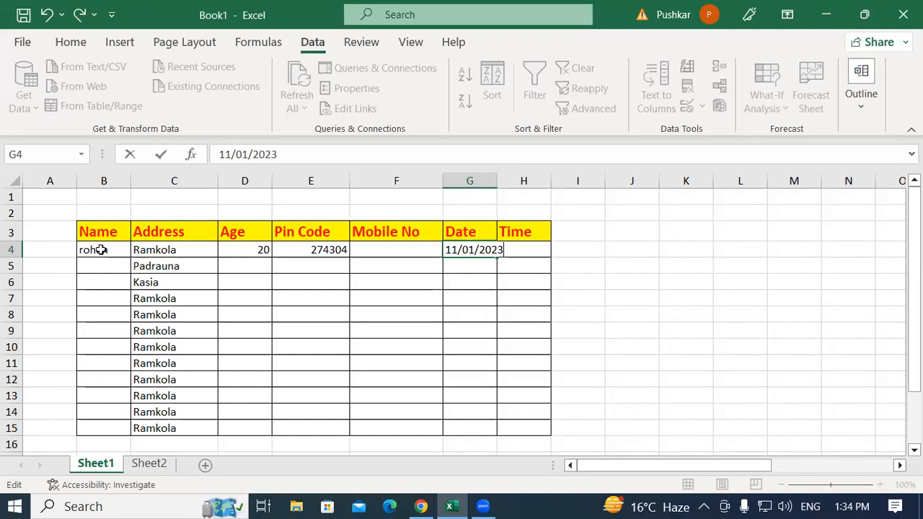
{"action": "key", "text": "Return"}
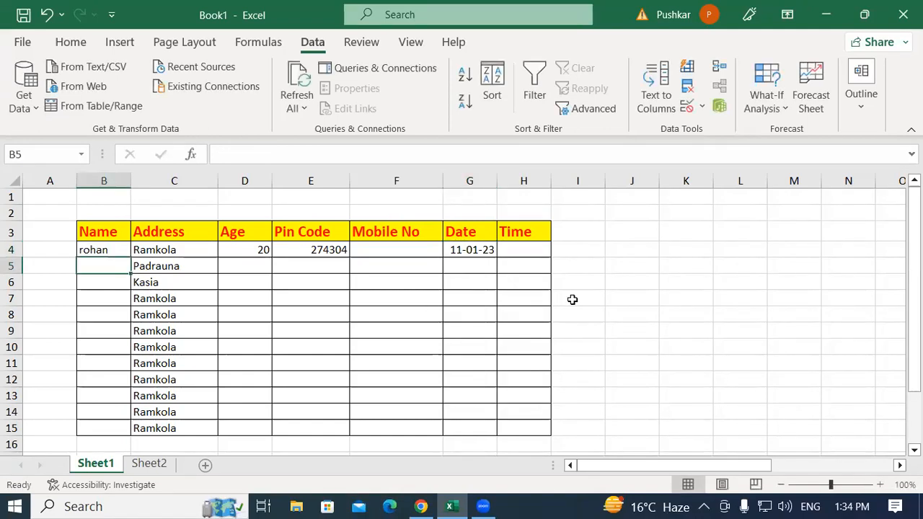
Try to enter the time 9:00 in cell H4 to test the time validation rule
{"action": "left_click", "coordinate": [512, 257]}
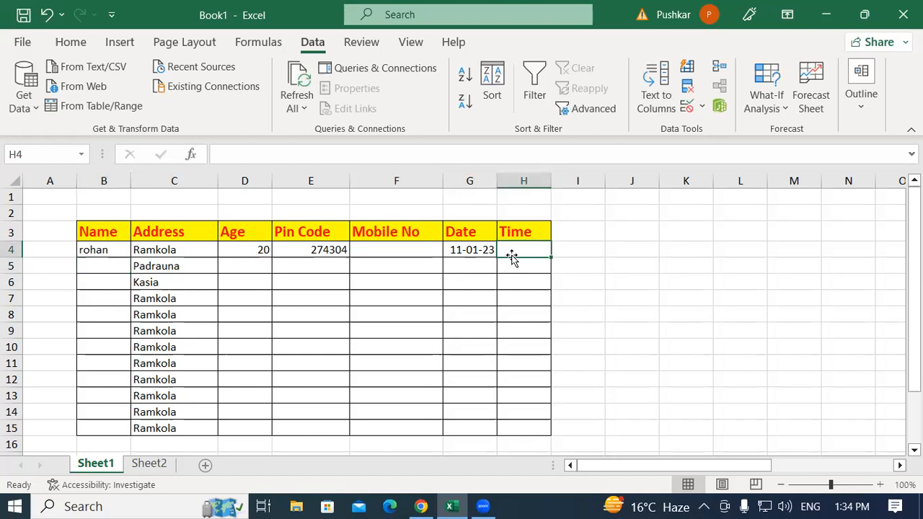
{"action": "type", "text": "9:"}
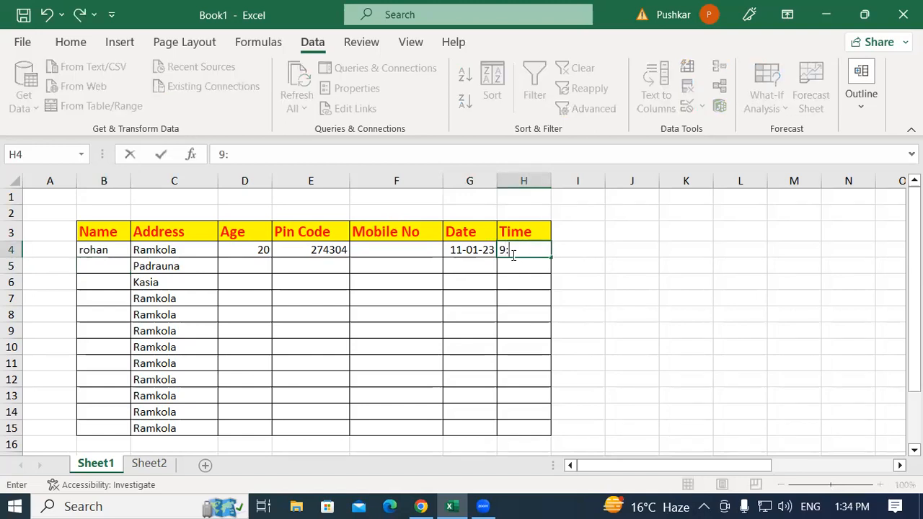
{"action": "type", "text": "00"}
{"action": "key", "text": "Return"}
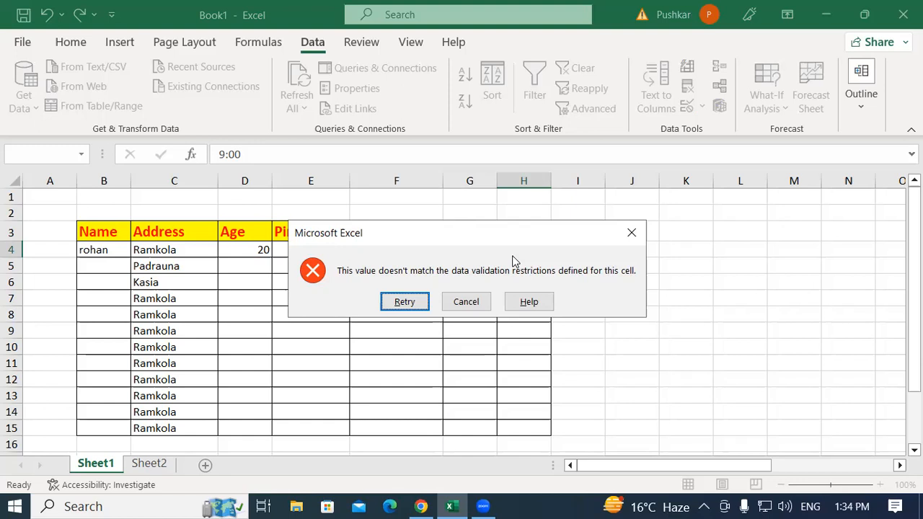
{"action": "key", "text": "Return"}
{"action": "key", "text": "Return"}
{"action": "key", "text": "Return"}
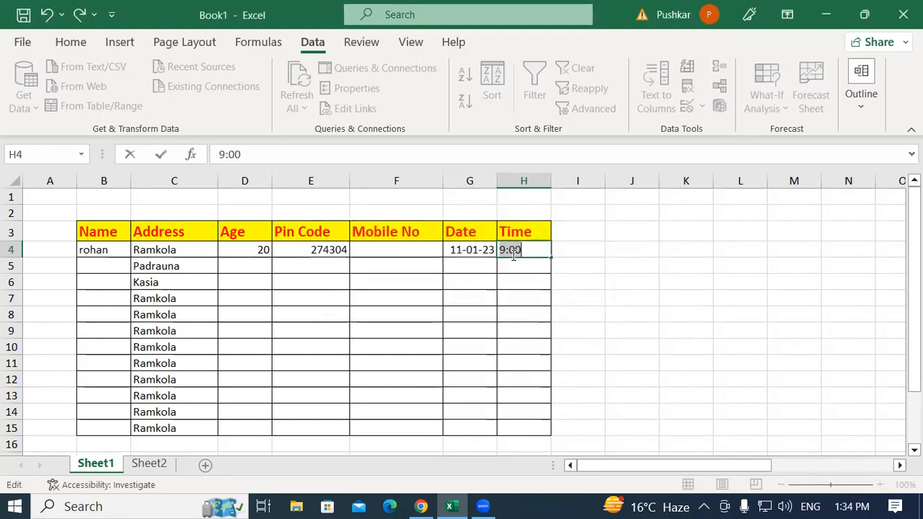
{"action": "left_click", "coordinate": [534, 250]}
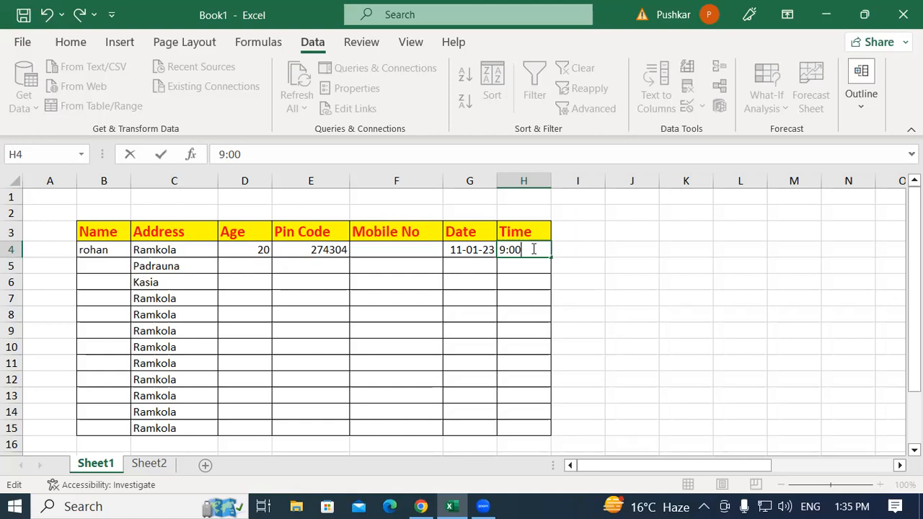
{"action": "key", "text": "Return"}
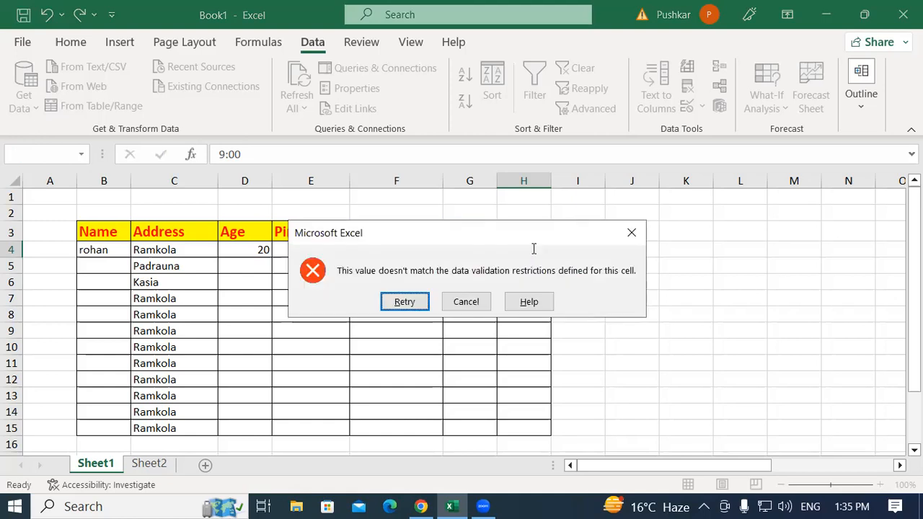
Retry the entry in cell H4 with the time 10:00
{"action": "key", "text": "Return"}
{"action": "type", "text": "1"}
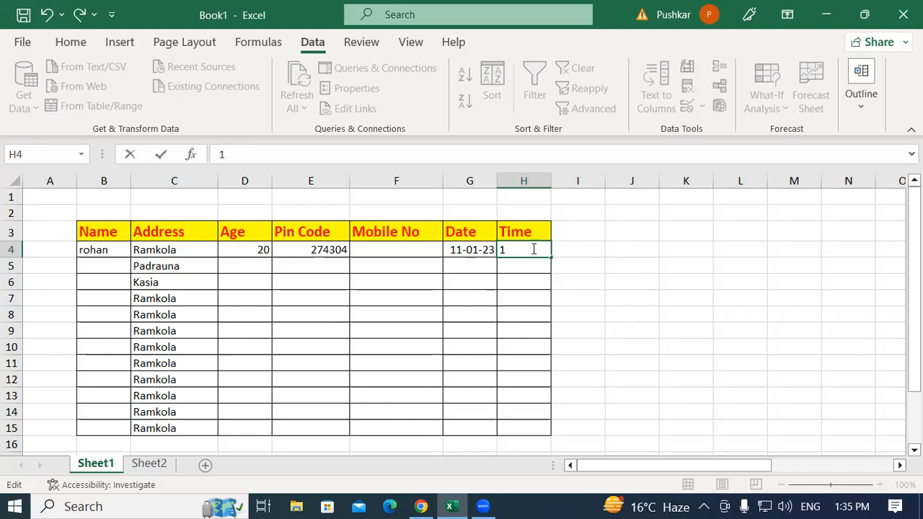
{"action": "type", "text": "0:00"}
{"action": "key", "text": "Return"}
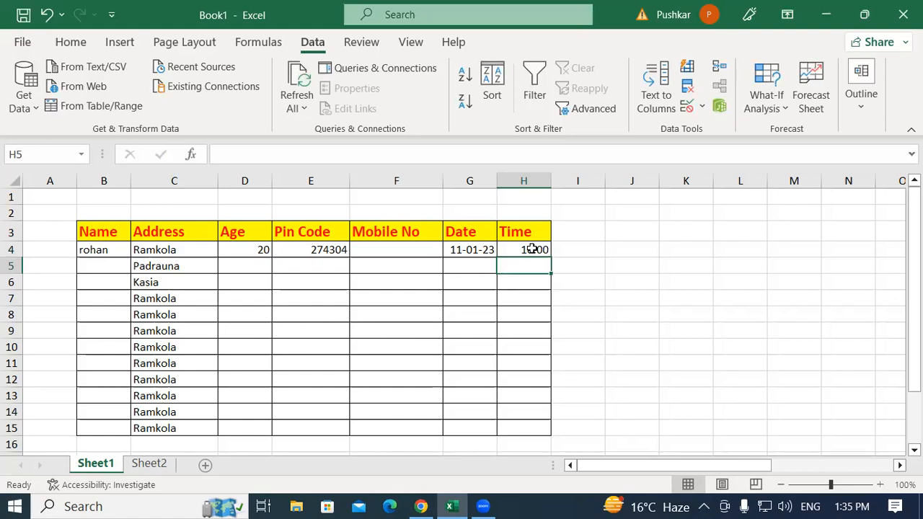
Examine the comparison and allowed-type options in cell H5's data validation settings, leaving the rule as it is
{"action": "left_click", "coordinate": [700, 107]}
{"action": "left_click", "coordinate": [738, 130]}
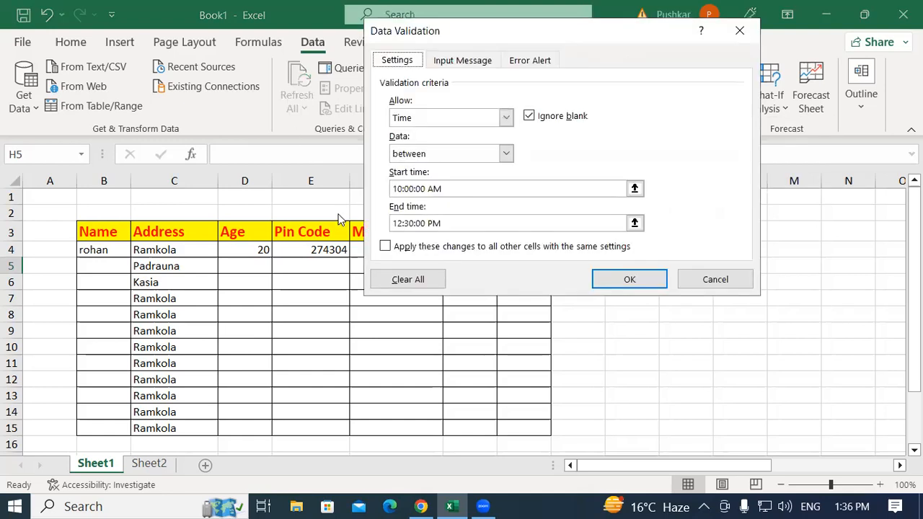
{"action": "left_click", "coordinate": [420, 156]}
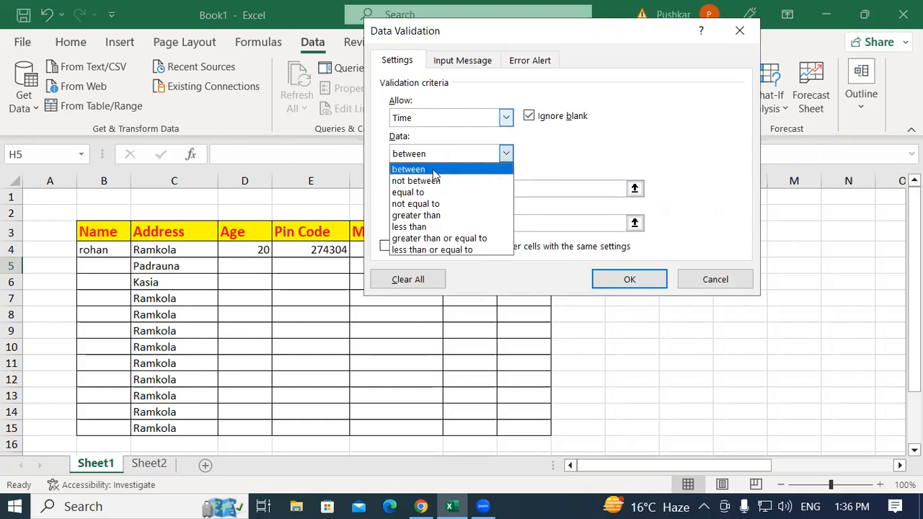
{"action": "left_click", "coordinate": [412, 122]}
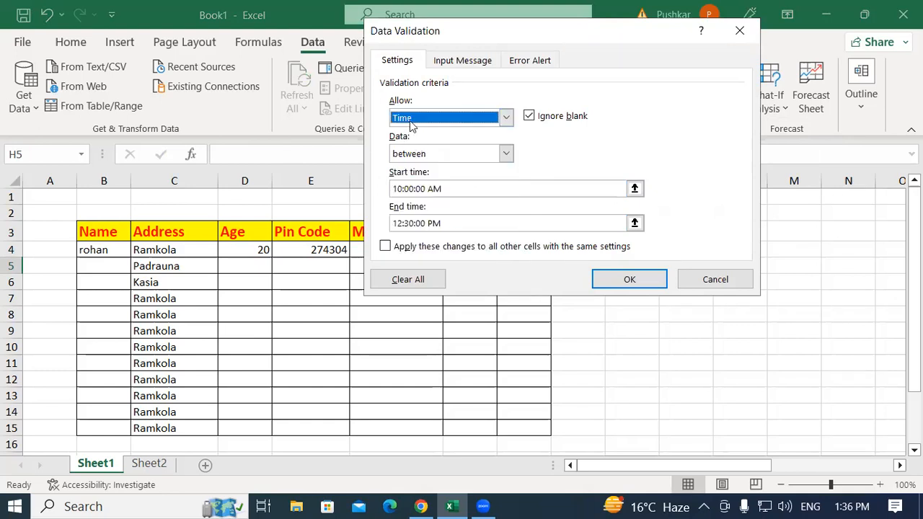
{"action": "left_click", "coordinate": [414, 121]}
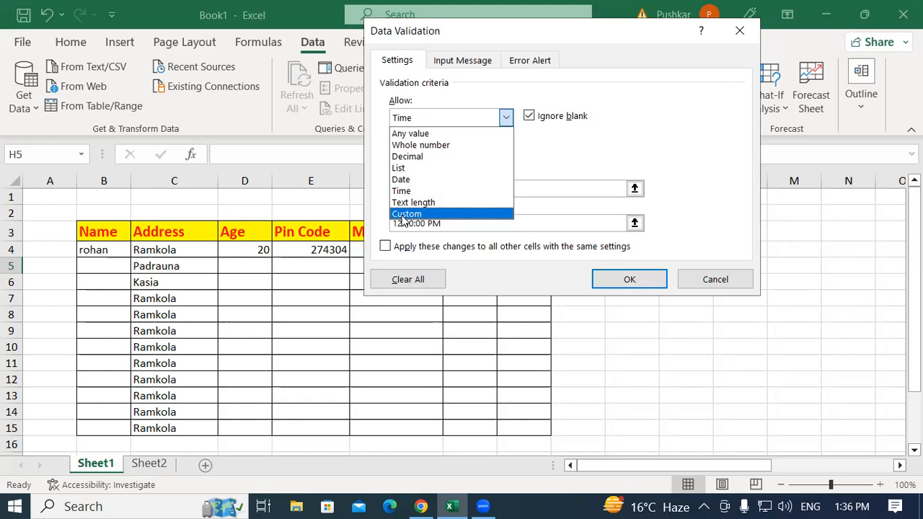
{"action": "left_click", "coordinate": [427, 40]}
{"action": "left_click", "coordinate": [724, 286]}
{"action": "left_click", "coordinate": [711, 283]}
{"action": "left_click", "coordinate": [710, 285]}
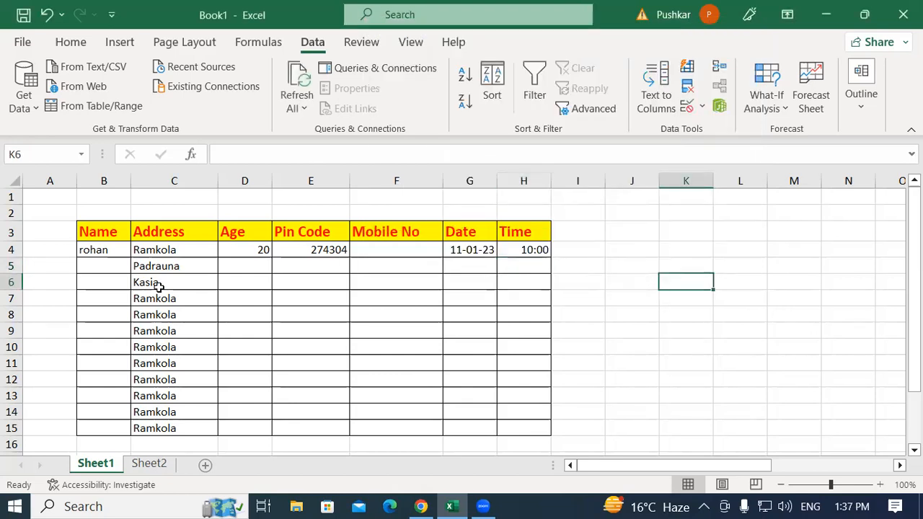
Clear the data validation rule from the Address column cells C4:C15
{"action": "left_click", "coordinate": [172, 267]}
{"action": "left_click_drag", "start_coordinate": [172, 251], "coordinate": [152, 433]}
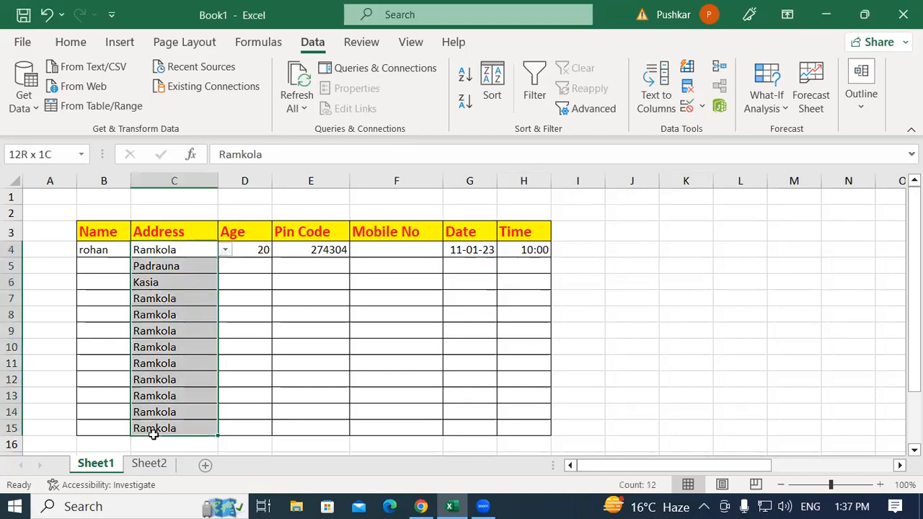
{"action": "left_click_drag", "start_coordinate": [192, 249], "coordinate": [178, 430]}
{"action": "left_click", "coordinate": [281, 323]}
{"action": "left_click_drag", "start_coordinate": [192, 249], "coordinate": [157, 427]}
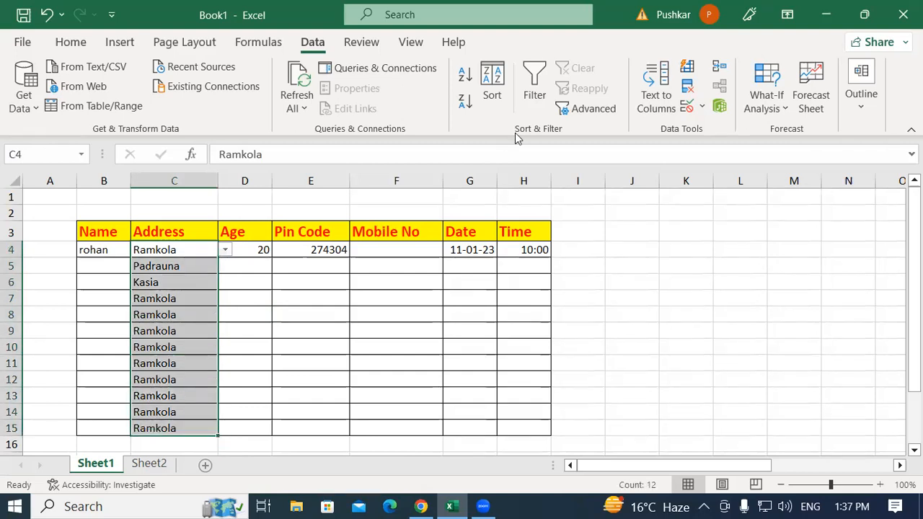
{"action": "left_click", "coordinate": [718, 106]}
{"action": "left_click", "coordinate": [588, 234]}
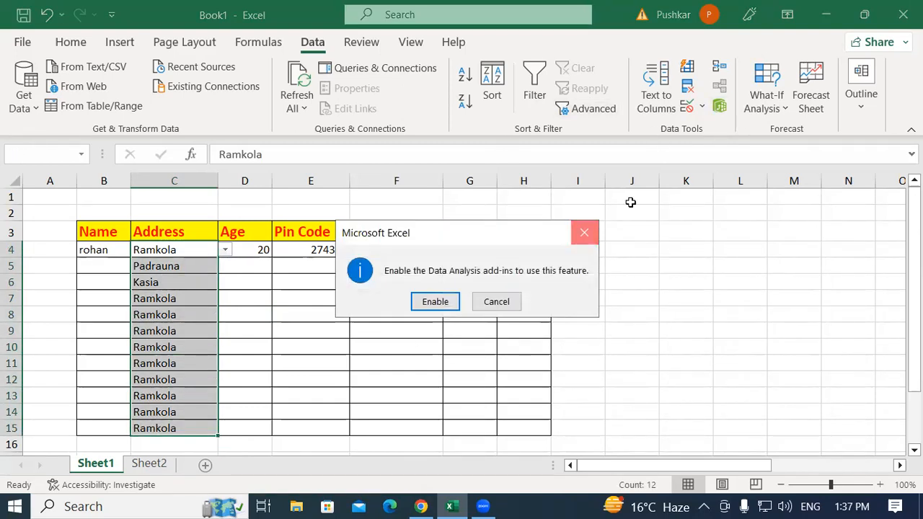
{"action": "left_click", "coordinate": [702, 107]}
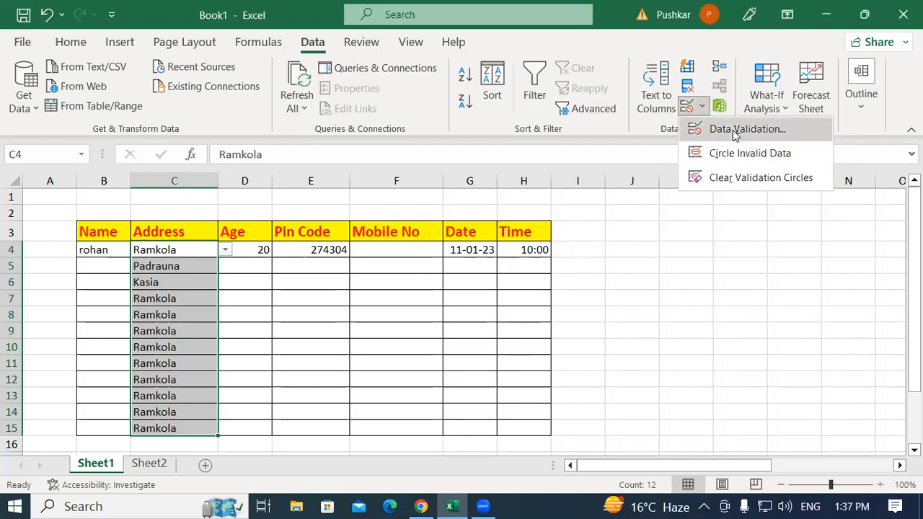
{"action": "left_click", "coordinate": [735, 132]}
{"action": "left_click", "coordinate": [395, 282]}
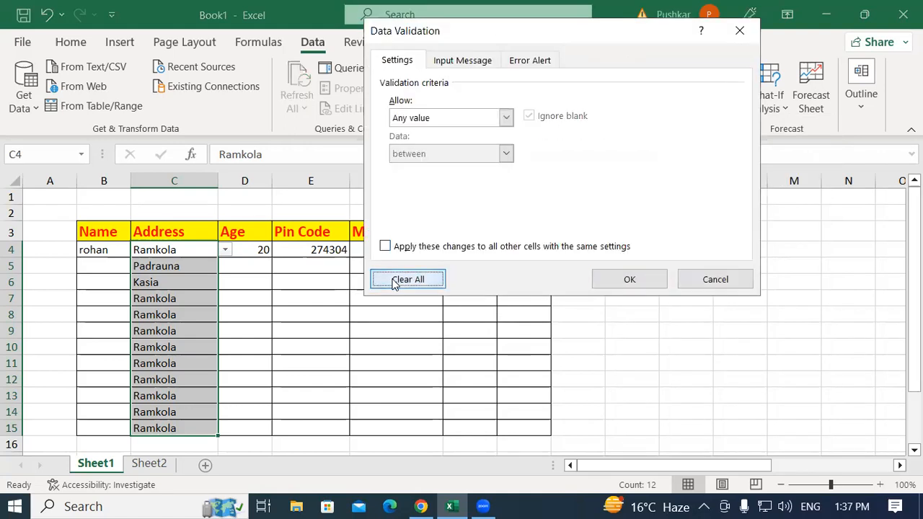
{"action": "left_click", "coordinate": [628, 280]}
Delete the contents of the Address cells C4:C15 and the name in cell B4
{"action": "left_click", "coordinate": [160, 313]}
{"action": "key", "text": "Down"}
{"action": "key", "text": "Down"}
{"action": "left_click_drag", "start_coordinate": [181, 252], "coordinate": [162, 428]}
{"action": "key", "text": "Delete"}
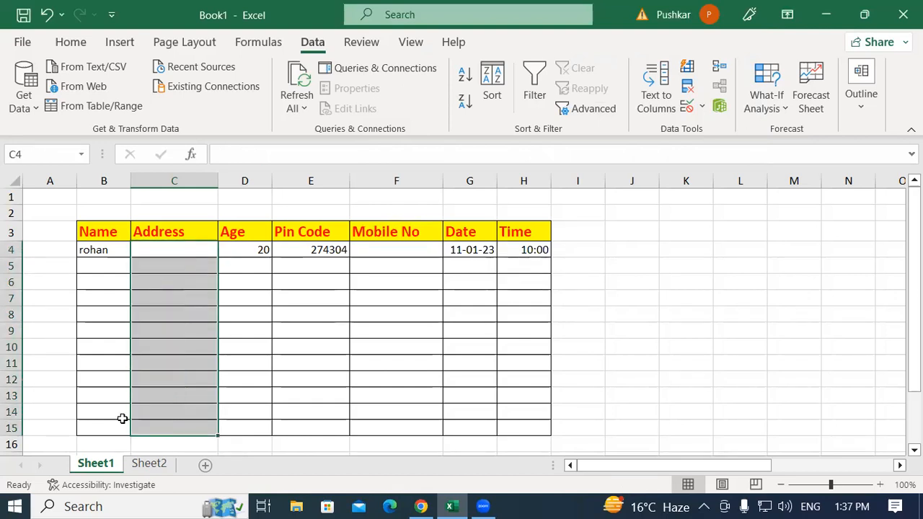
{"action": "left_click", "coordinate": [110, 254]}
{"action": "key", "text": "Delete"}
Open the data validation settings for the Mobile No cells F4:F15 and apply them
{"action": "left_click_drag", "start_coordinate": [398, 251], "coordinate": [410, 429]}
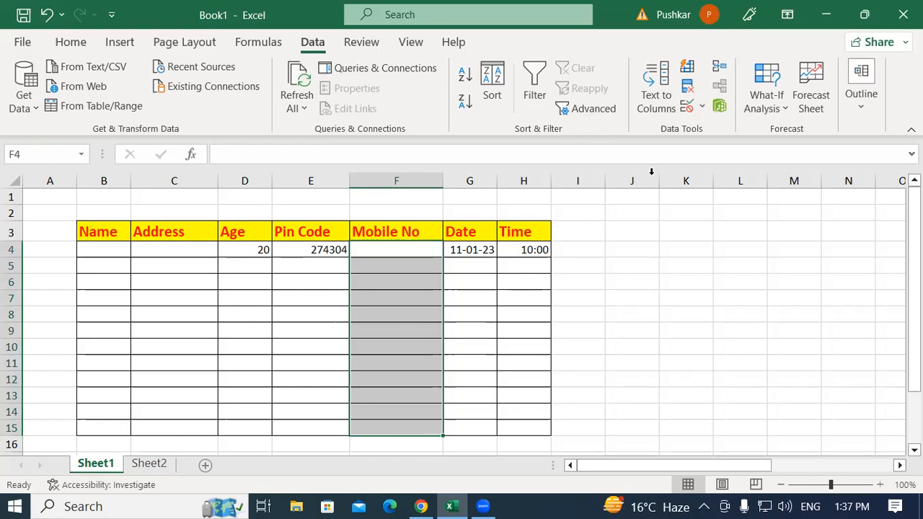
{"action": "left_click", "coordinate": [699, 109]}
{"action": "left_click", "coordinate": [711, 127]}
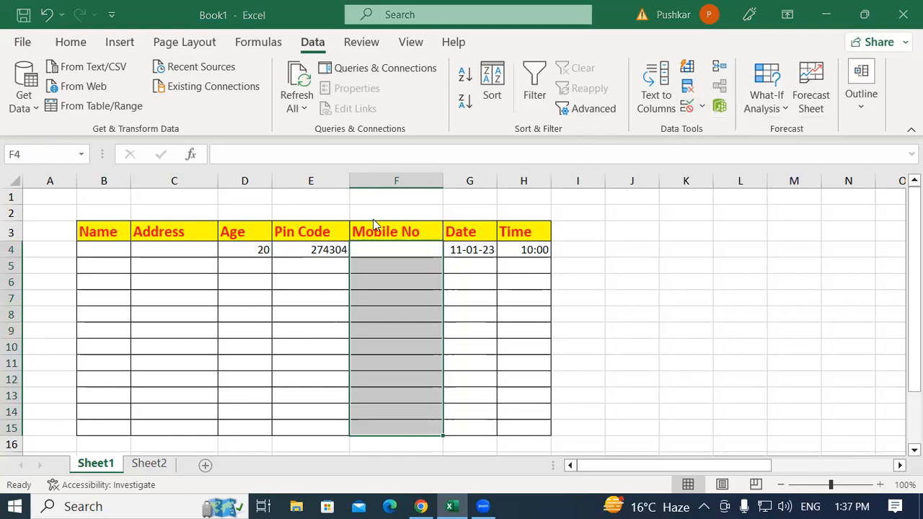
{"action": "left_click", "coordinate": [629, 284]}
{"action": "left_click", "coordinate": [674, 377]}
{"action": "left_click", "coordinate": [431, 352]}
Examine the allowed-type options, including Custom, in the data validation settings of cell B4 without changing them
{"action": "left_click", "coordinate": [103, 250]}
{"action": "left_click", "coordinate": [701, 108]}
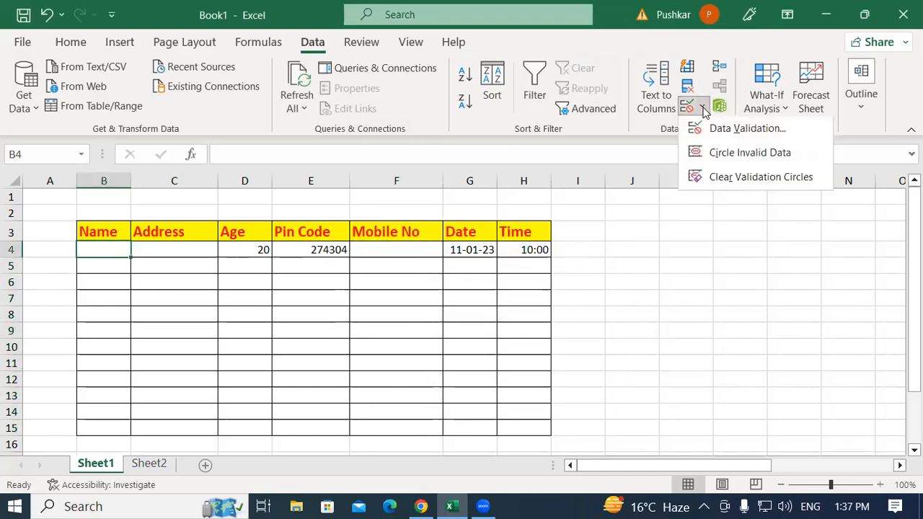
{"action": "left_click", "coordinate": [723, 127]}
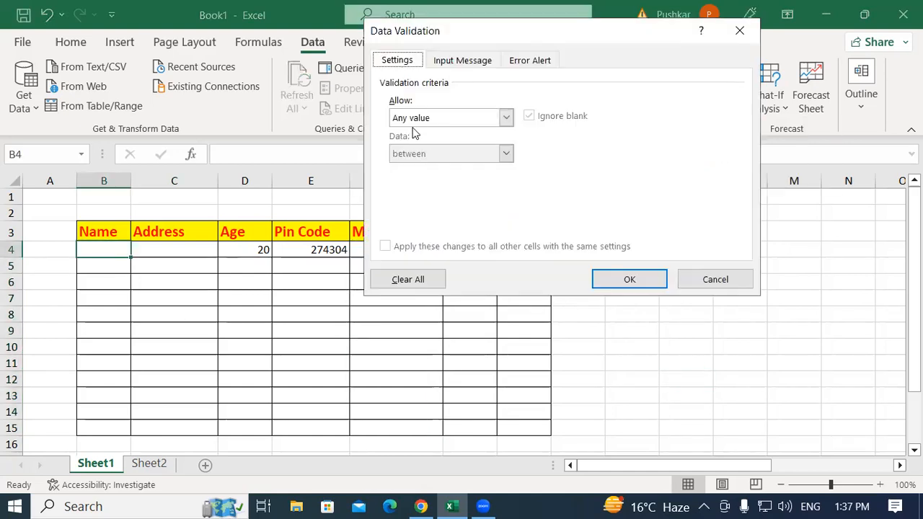
{"action": "left_click", "coordinate": [506, 118]}
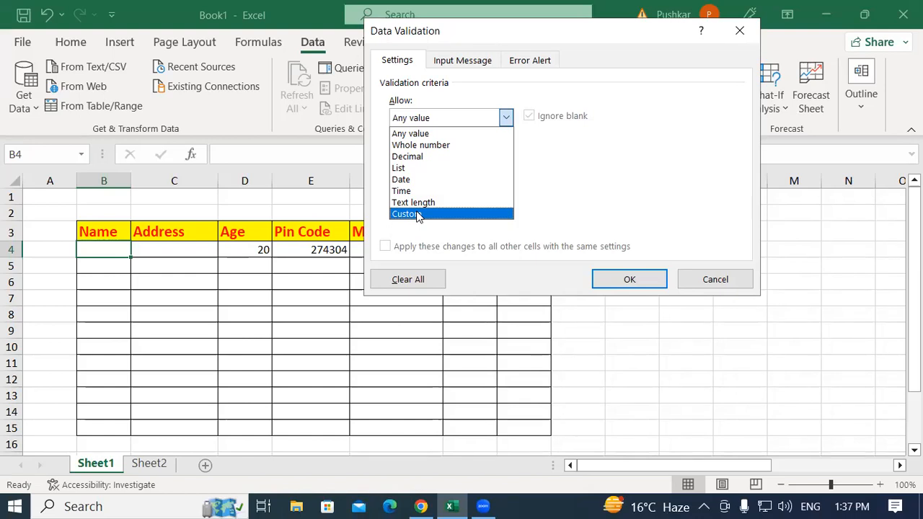
{"action": "left_click", "coordinate": [733, 41]}
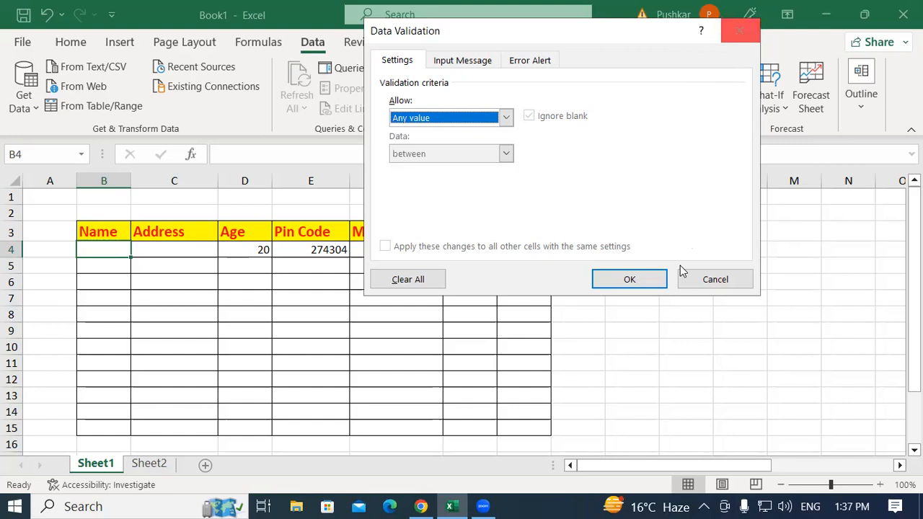
{"action": "left_click", "coordinate": [712, 279]}
{"action": "left_click", "coordinate": [704, 261]}
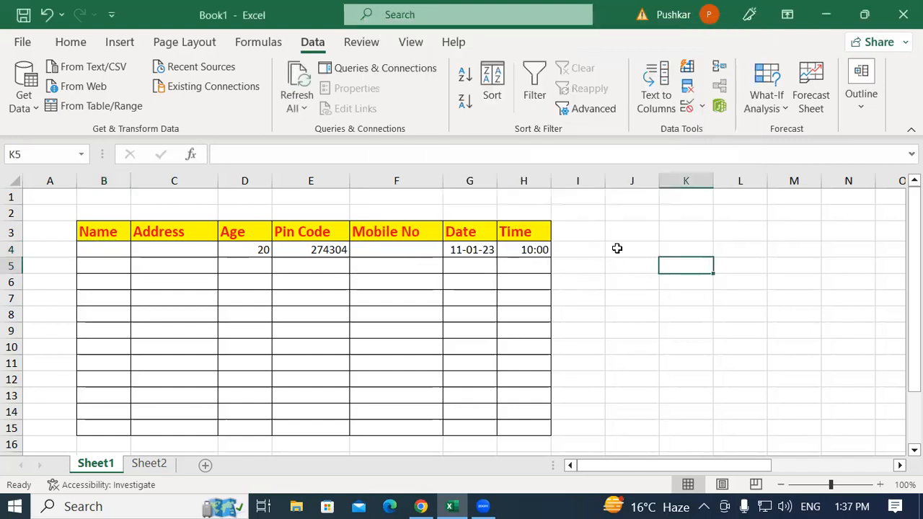
Enter the function name ISNUMBER in cell J4 and ISTEXT in cell J5 as labels
{"action": "left_click", "coordinate": [627, 248]}
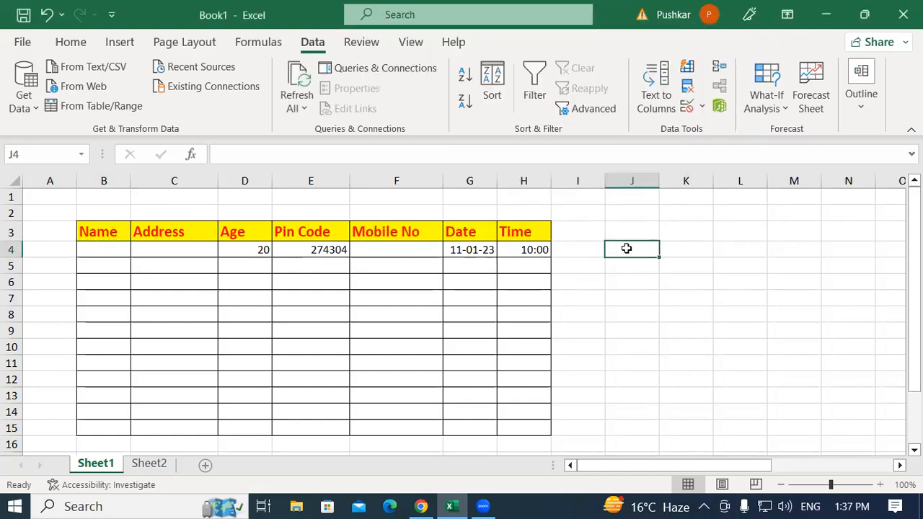
{"action": "type", "text": "is"}
{"action": "key", "text": "BackSpace"}
{"action": "key", "text": "BackSpace"}
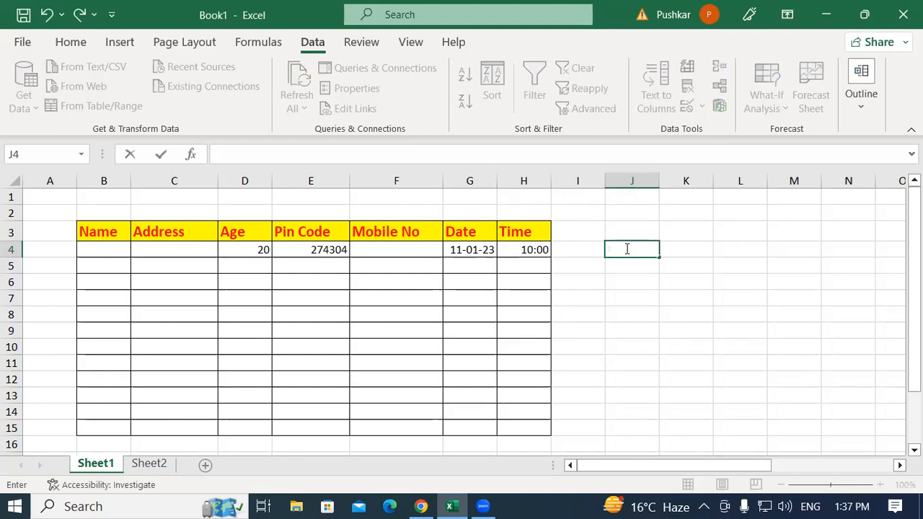
{"action": "type", "text": "IS"}
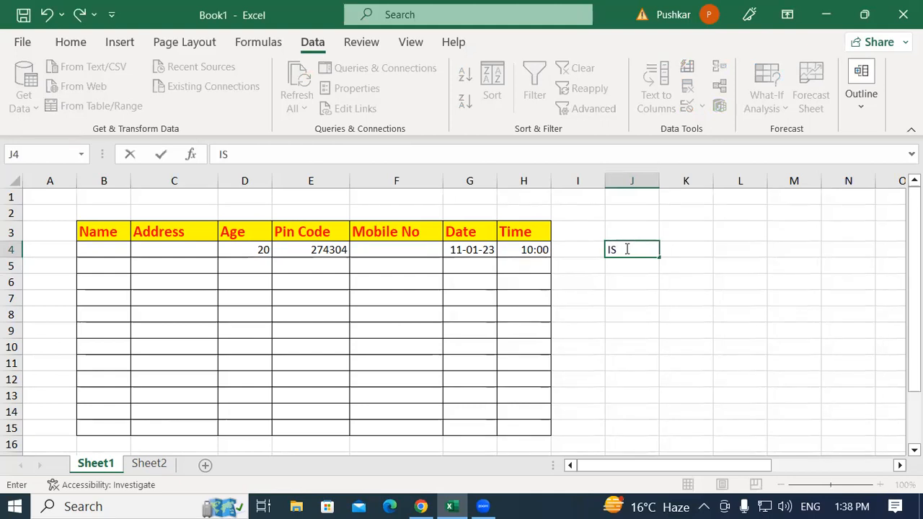
{"action": "type", "text": "NUMBAAR"}
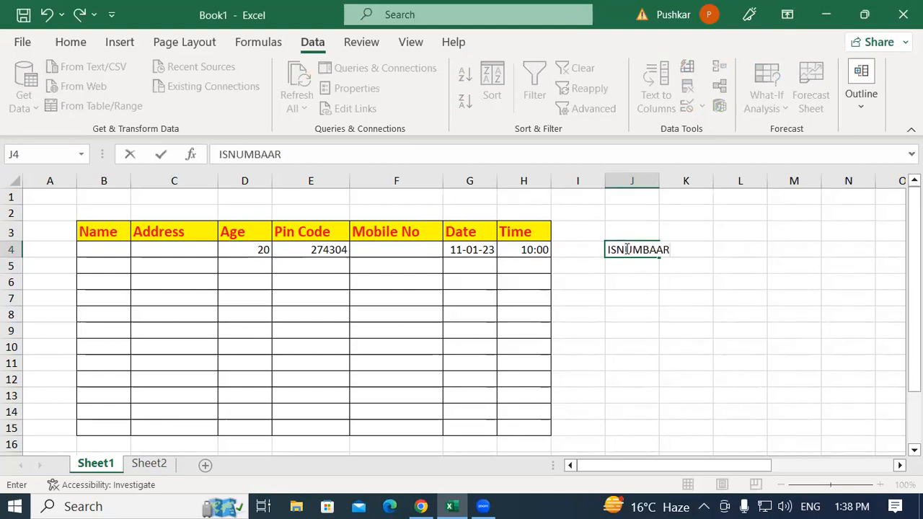
{"action": "key", "text": "BackSpace"}
{"action": "key", "text": "BackSpace"}
{"action": "key", "text": "BackSpace"}
{"action": "key", "text": "BackSpace"}
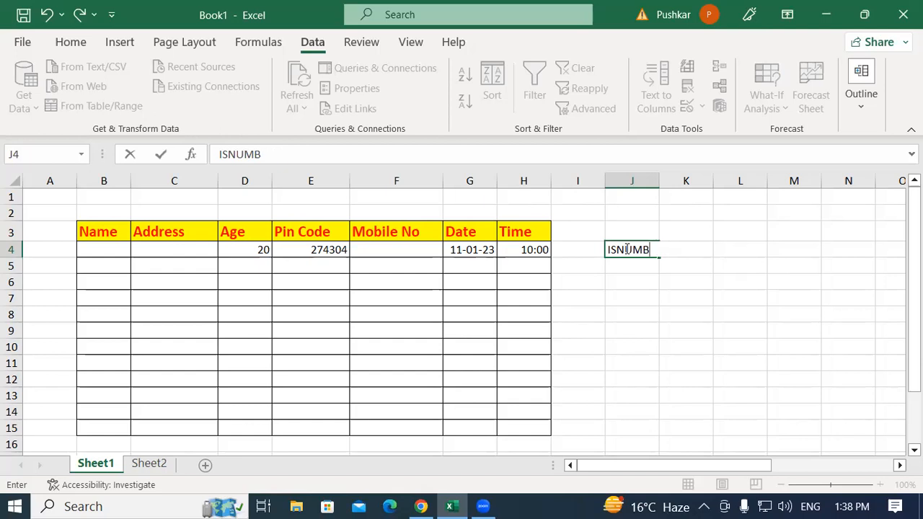
{"action": "type", "text": "BER"}
{"action": "key", "text": "Return"}
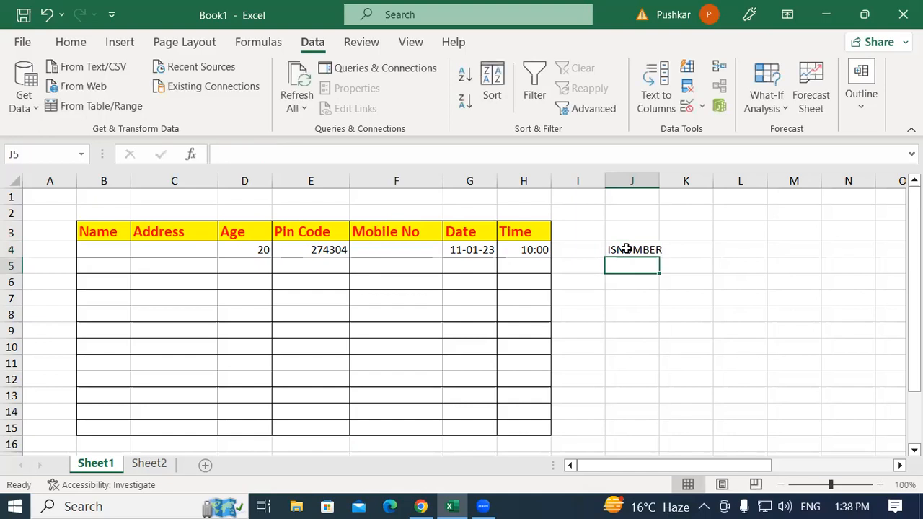
{"action": "type", "text": "ISTEXT"}
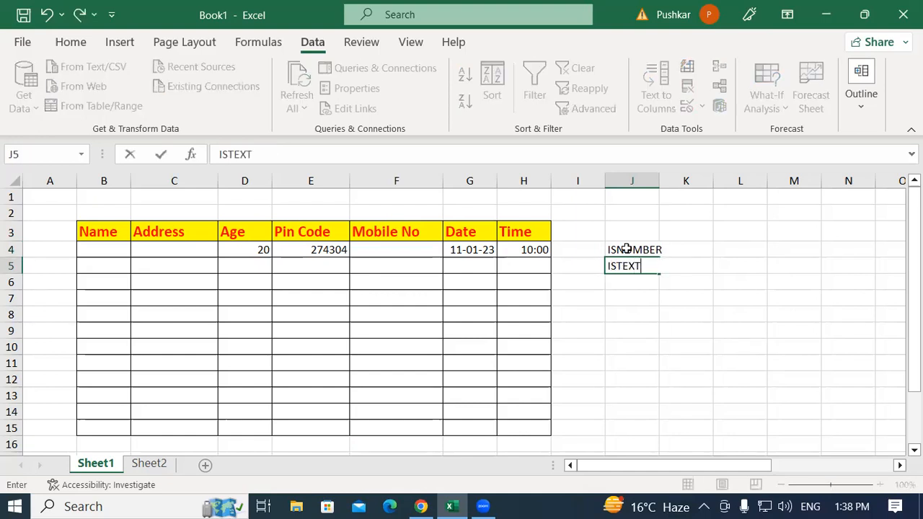
{"action": "key", "text": "Return"}
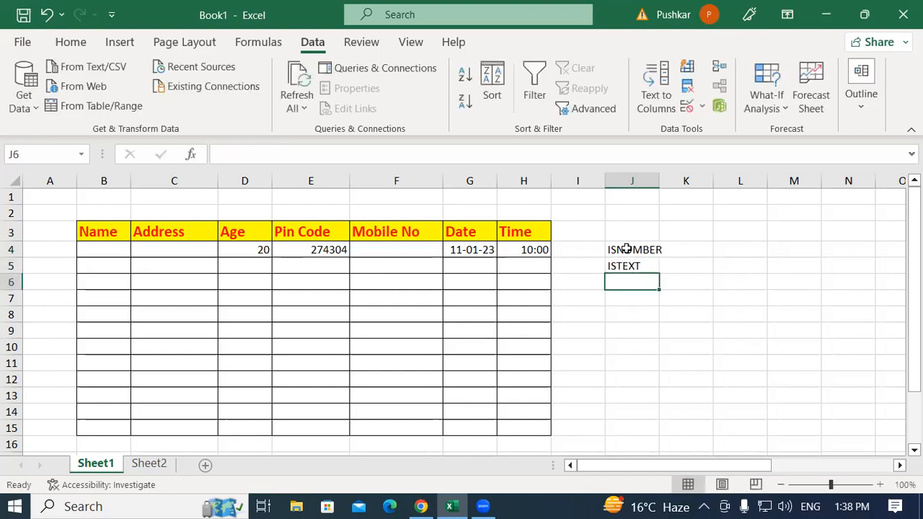
Widen column J so the function-name labels fit inside it
{"action": "left_click", "coordinate": [626, 248]}
{"action": "left_click_drag", "start_coordinate": [659, 180], "coordinate": [691, 180]}
{"action": "key", "text": "Down"}
{"action": "key", "text": "Down"}
{"action": "key", "text": "Down"}
Enter the test values 56 in cell K3 and FG in cell L3
{"action": "left_click", "coordinate": [713, 238]}
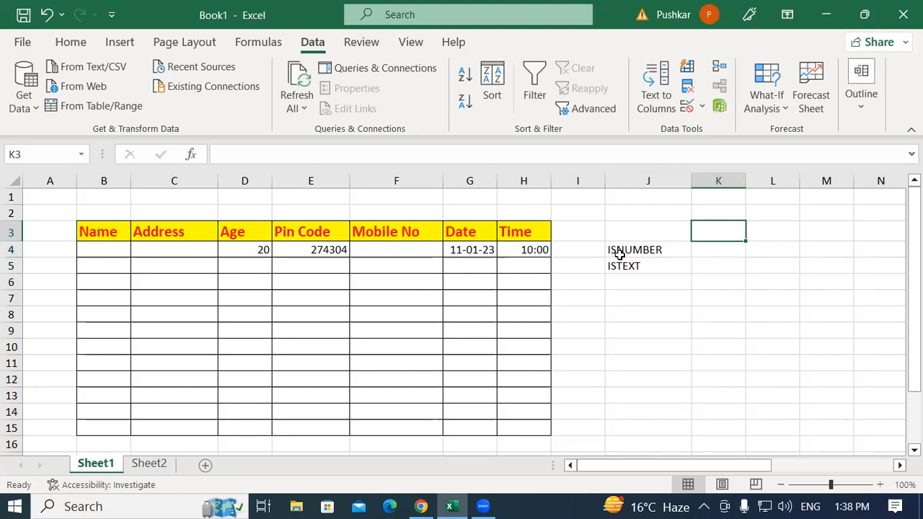
{"action": "left_click", "coordinate": [719, 256]}
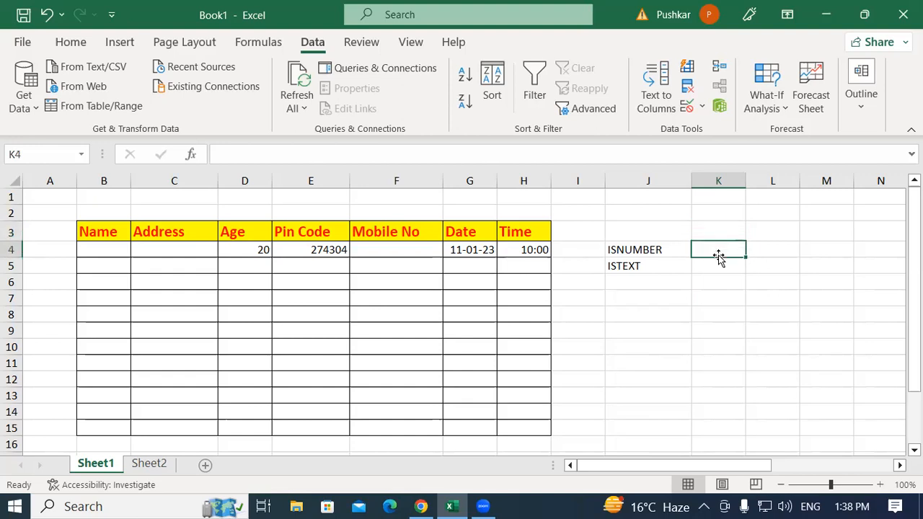
{"action": "left_click", "coordinate": [626, 266]}
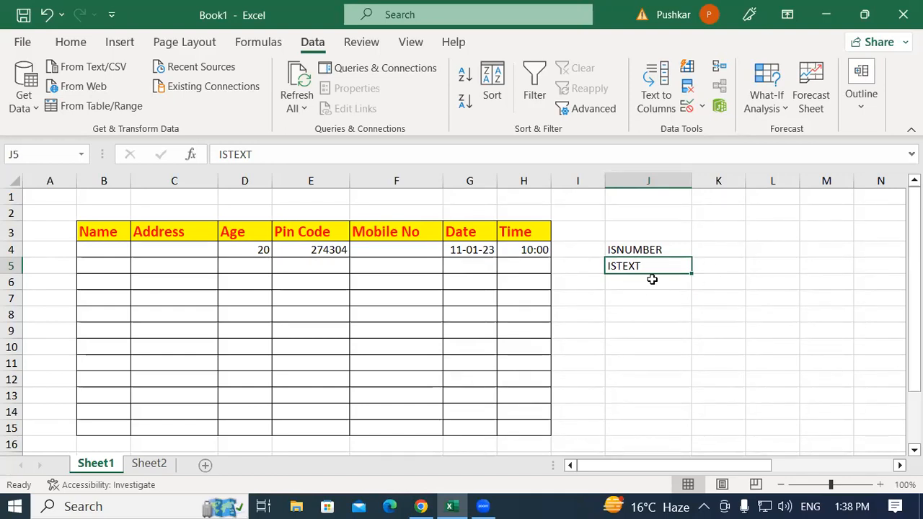
{"action": "left_click", "coordinate": [722, 248]}
{"action": "left_click", "coordinate": [720, 229]}
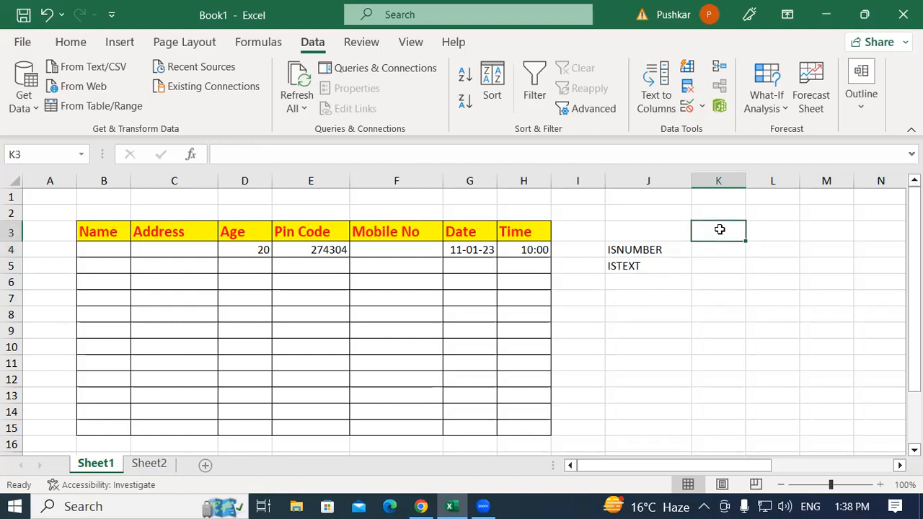
{"action": "type", "text": "56"}
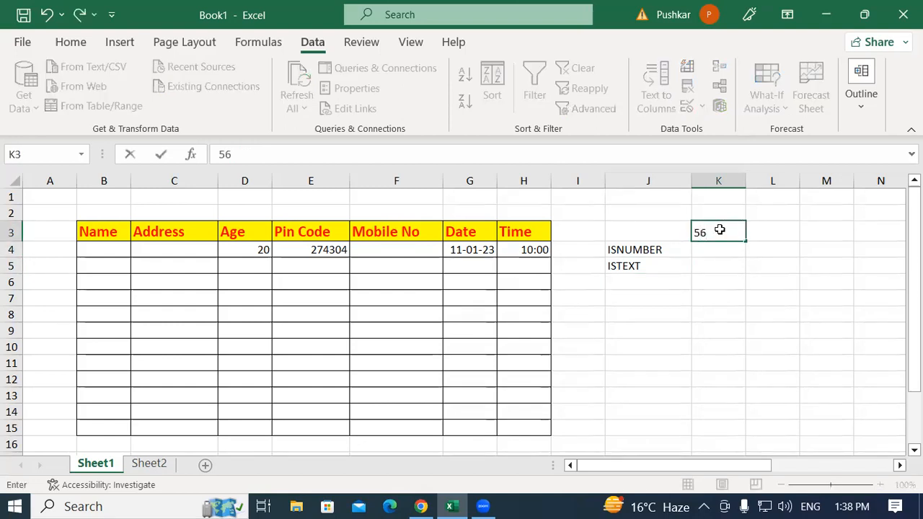
{"action": "key", "text": "Tab"}
{"action": "type", "text": "FG"}
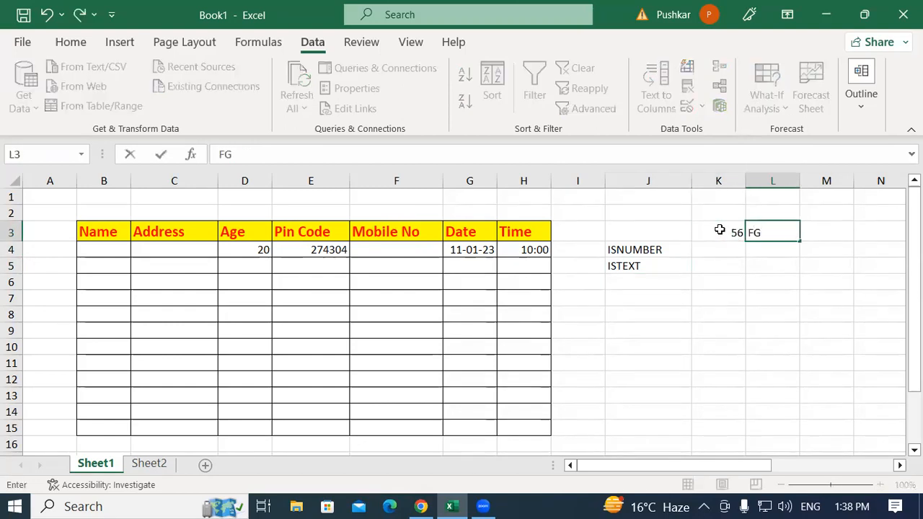
{"action": "key", "text": "Return"}
Enter the formula =ISNUMBER(L3) in cell K4 to test the text value
{"action": "left_click", "coordinate": [711, 257]}
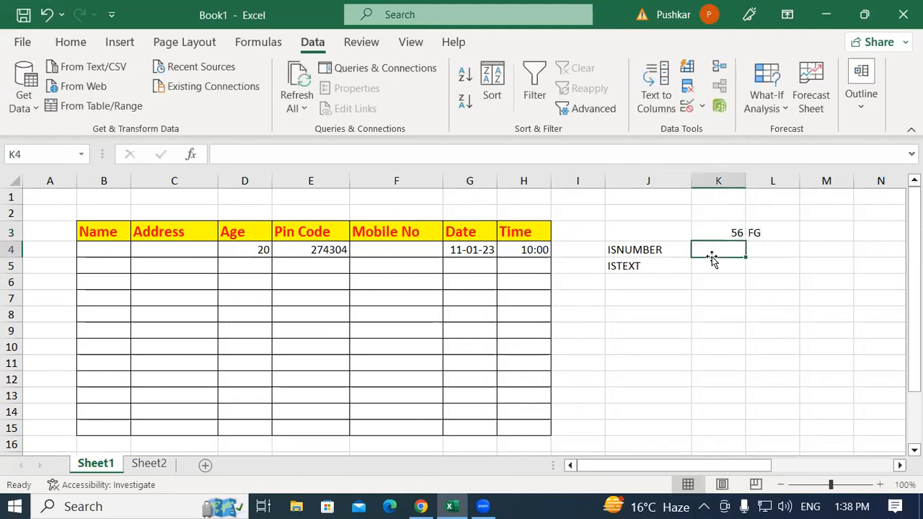
{"action": "type", "text": "="}
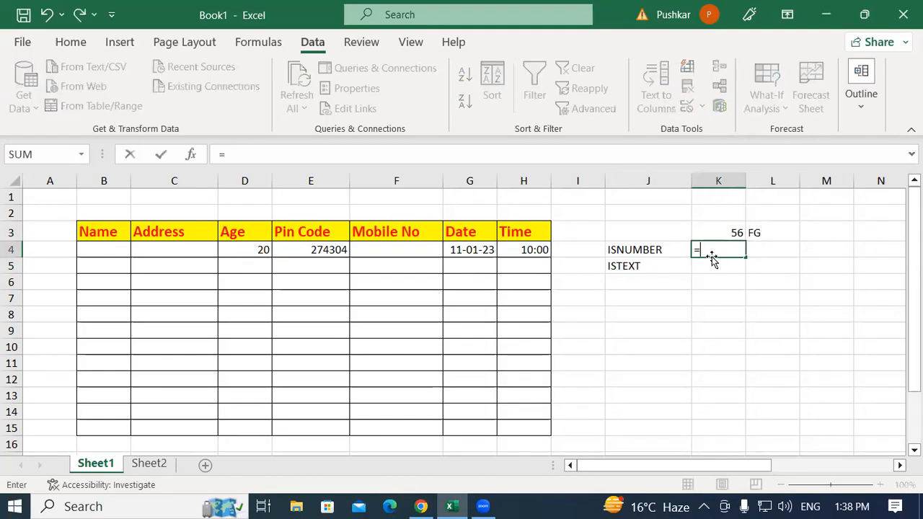
{"action": "type", "text": "ISNU"}
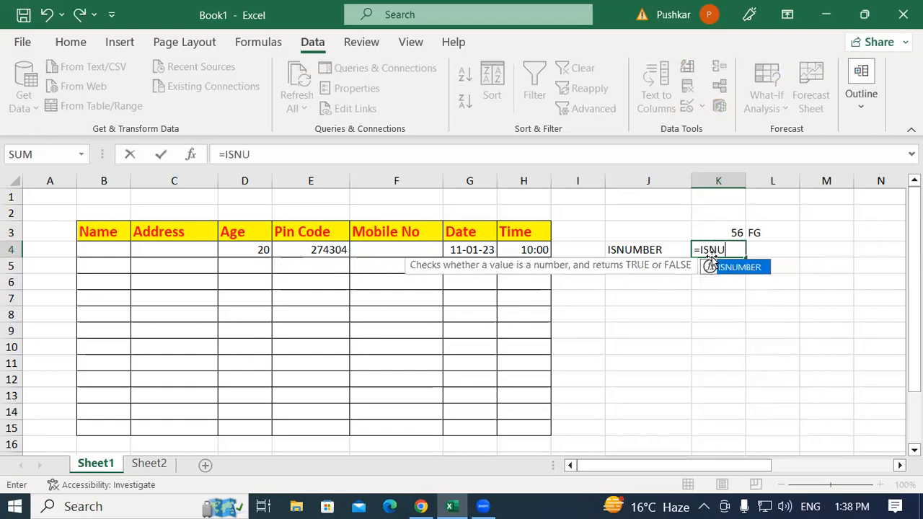
{"action": "double_click", "coordinate": [721, 266]}
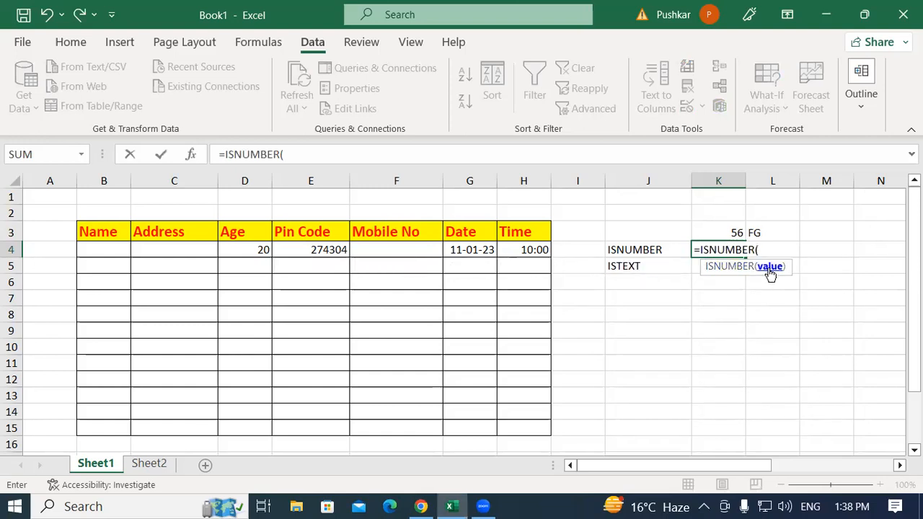
{"action": "left_click", "coordinate": [765, 229]}
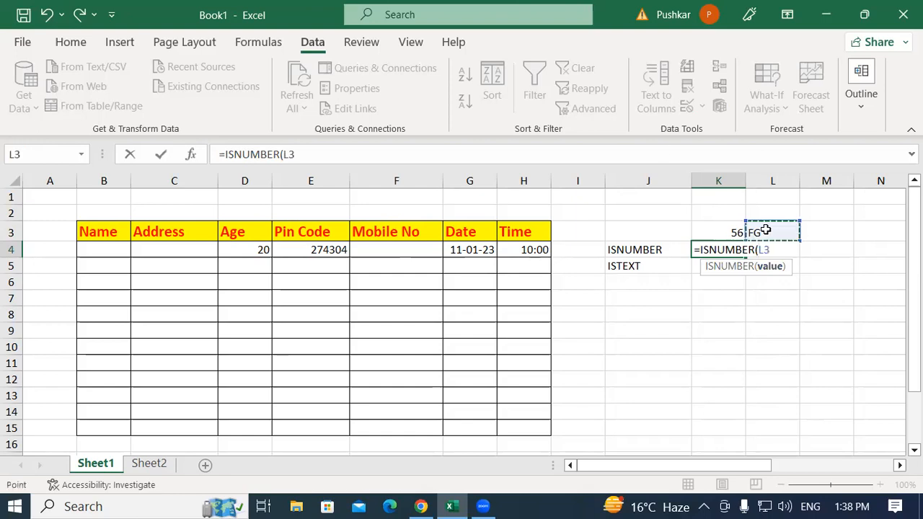
{"action": "type", "text": ")"}
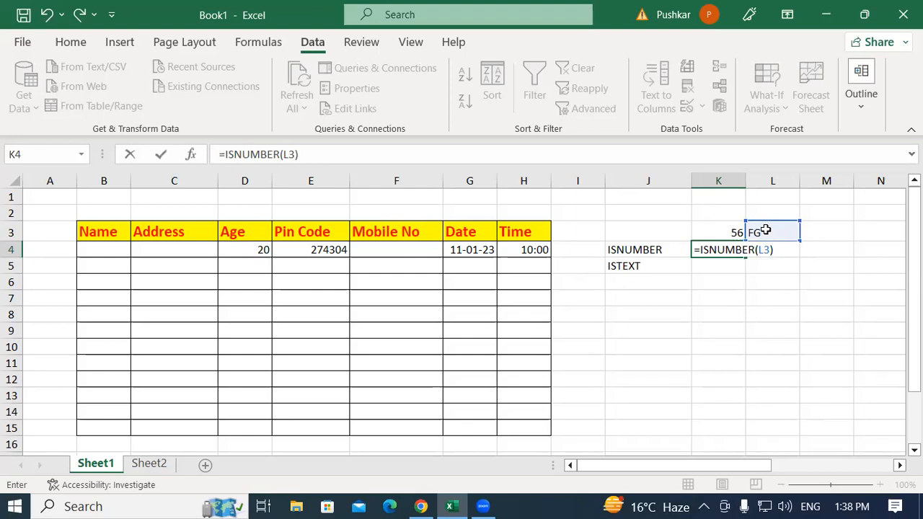
{"action": "key", "text": "Return"}
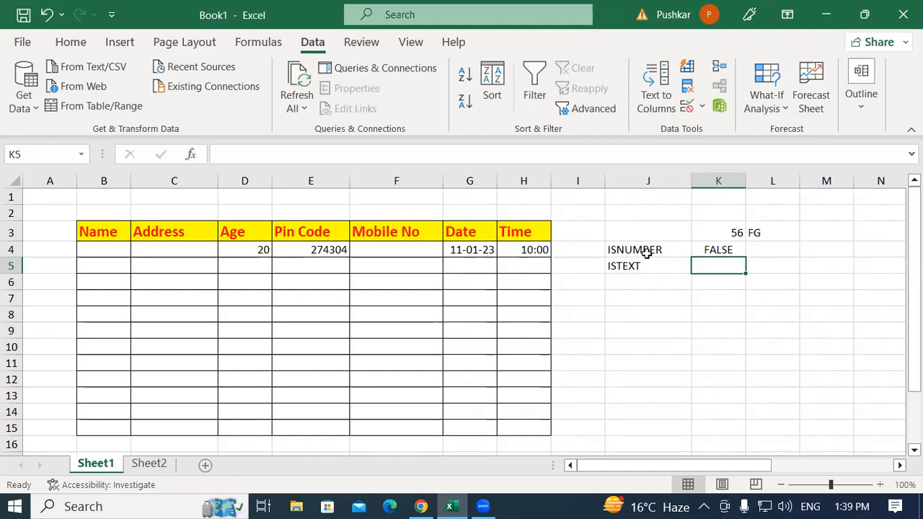
Change the argument of the ISNUMBER formula in cell K4 to K3
{"action": "double_click", "coordinate": [706, 250]}
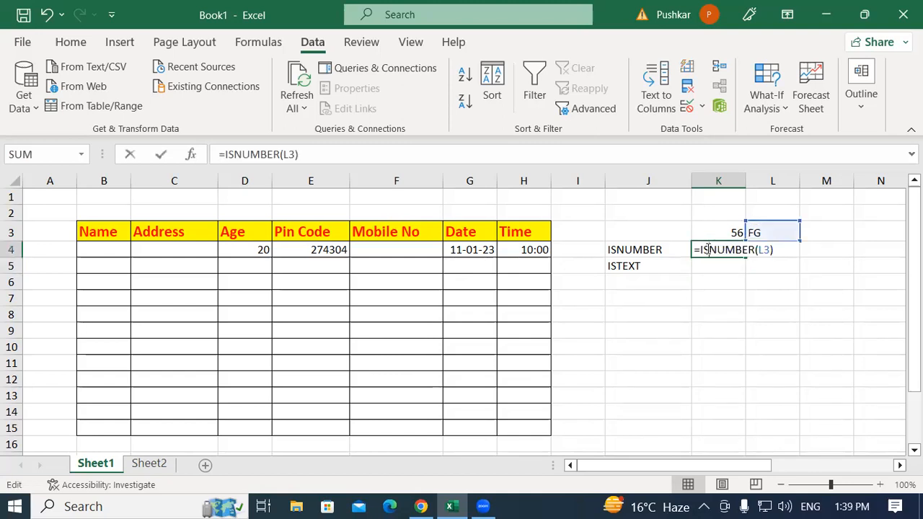
{"action": "left_click", "coordinate": [759, 249]}
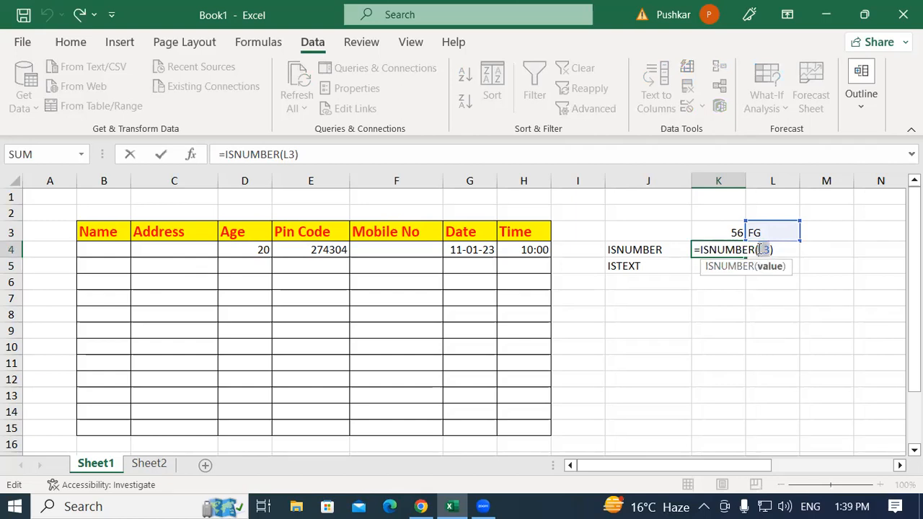
{"action": "key", "text": "Delete"}
{"action": "key", "text": "Delete"}
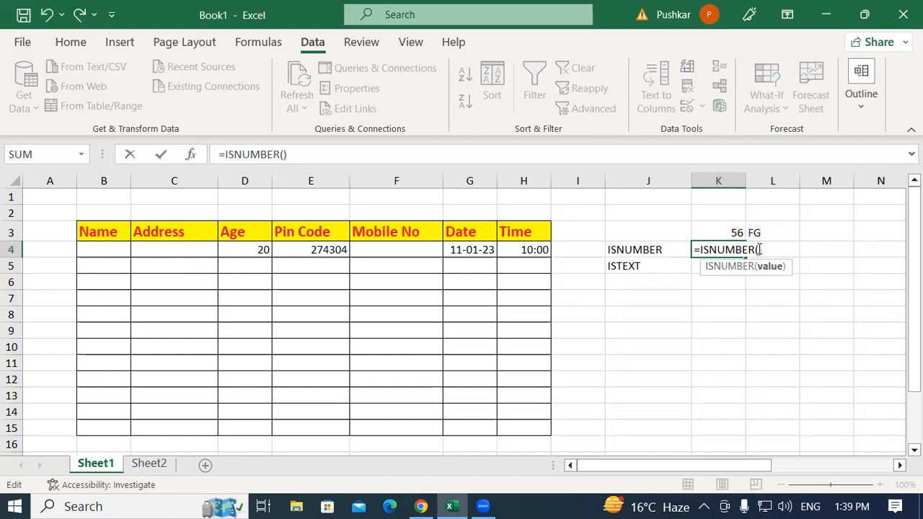
{"action": "left_click", "coordinate": [714, 233]}
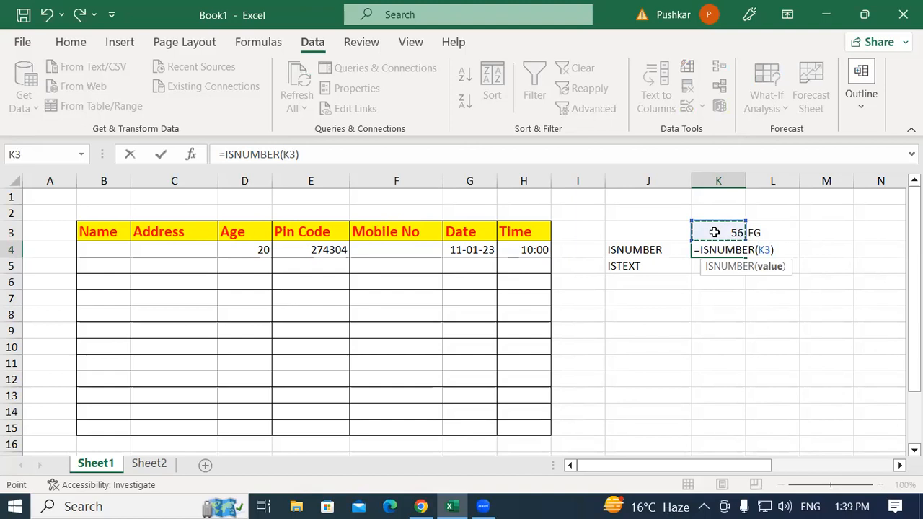
{"action": "key", "text": "Return"}
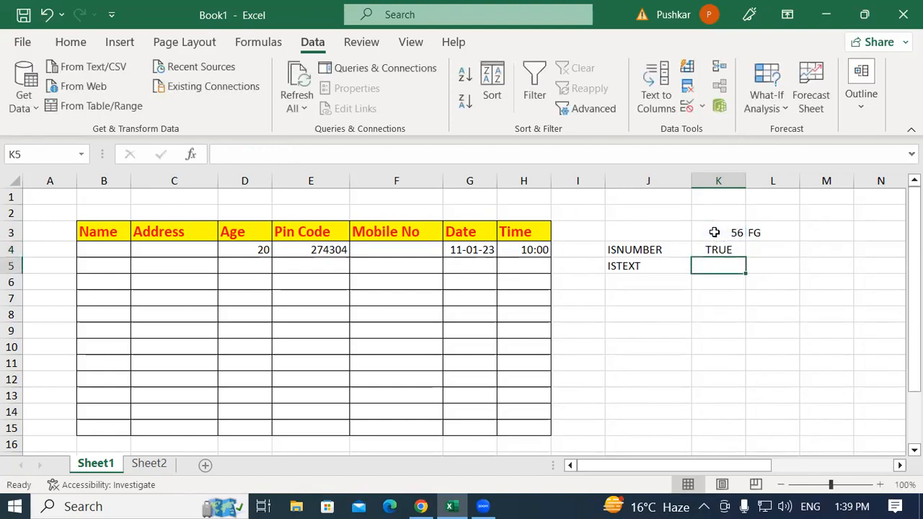
{"action": "left_click", "coordinate": [717, 248]}
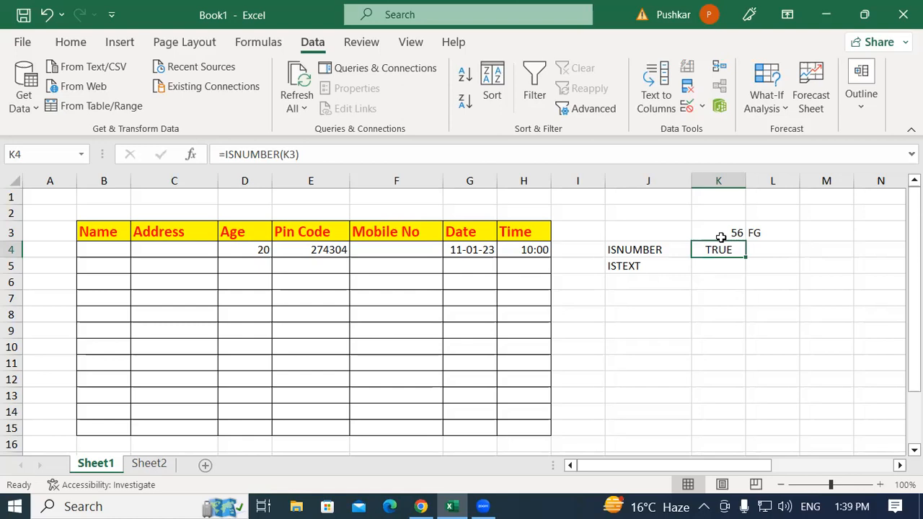
Enter the formula =ISTEXT(K3) in cell K5 to test the numeric value
{"action": "left_click", "coordinate": [721, 265]}
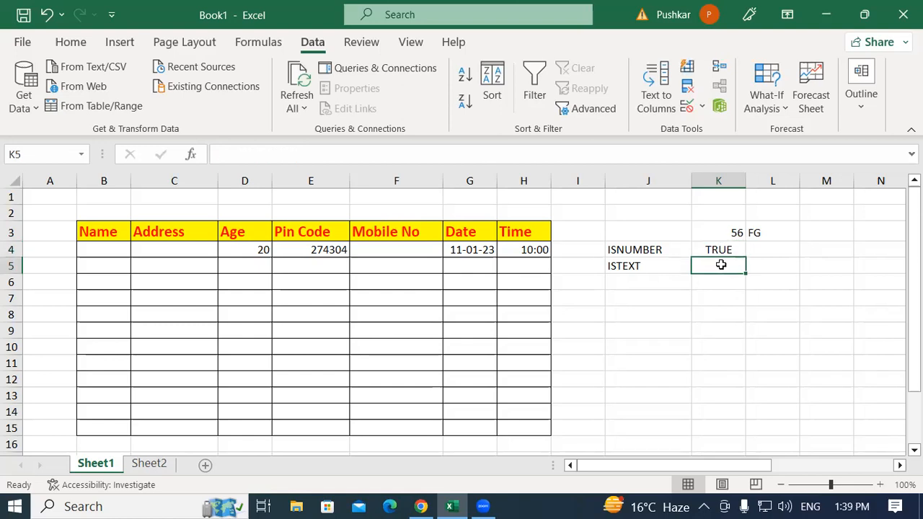
{"action": "type", "text": "=IS"}
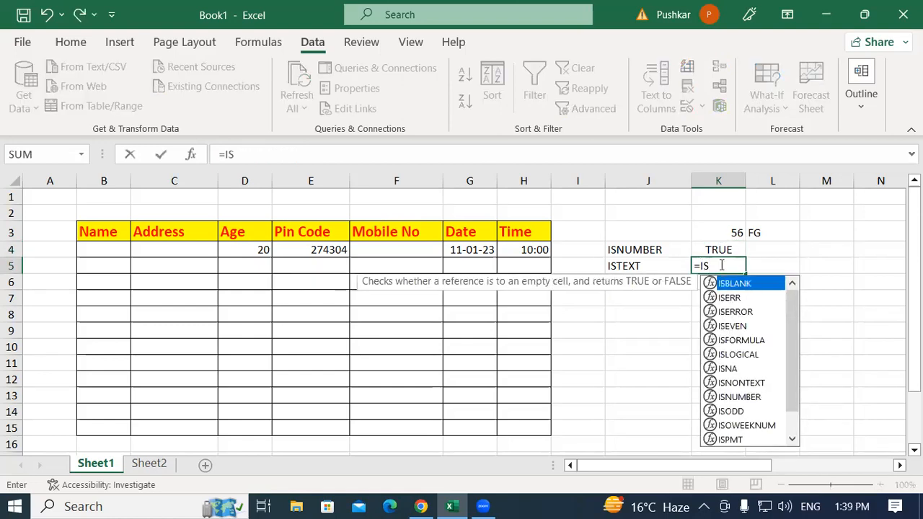
{"action": "type", "text": "TE"}
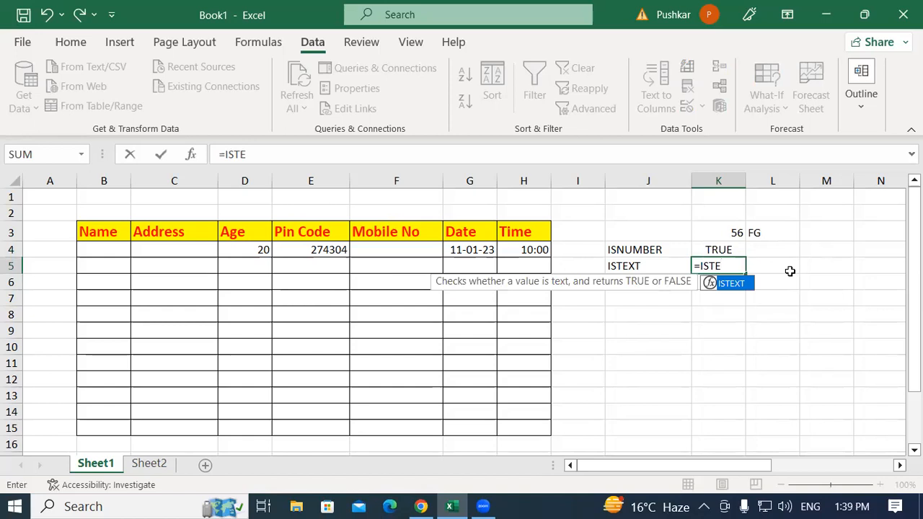
{"action": "double_click", "coordinate": [730, 284]}
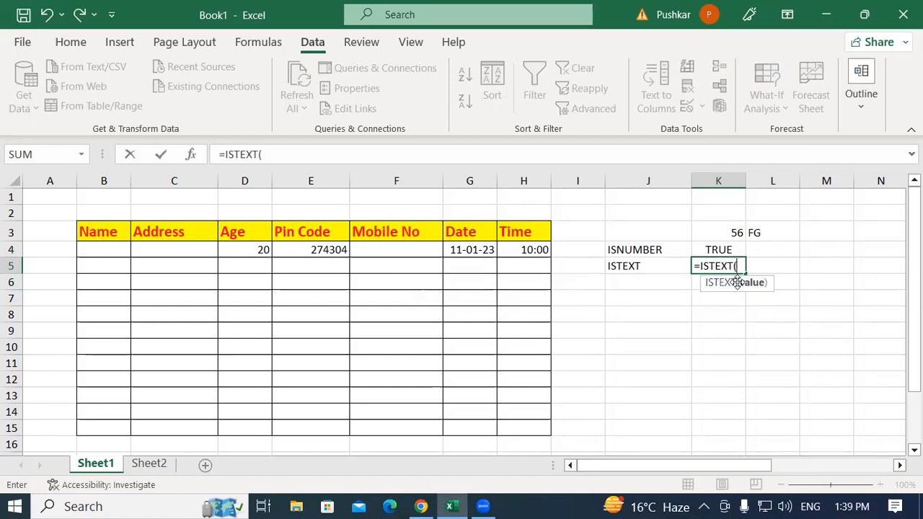
{"action": "left_click", "coordinate": [718, 231]}
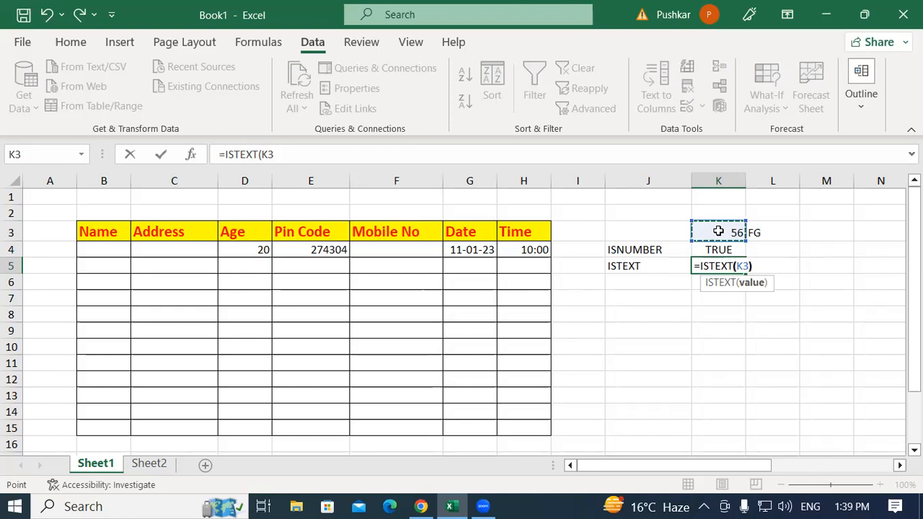
{"action": "type", "text": ")"}
{"action": "key", "text": "Return"}
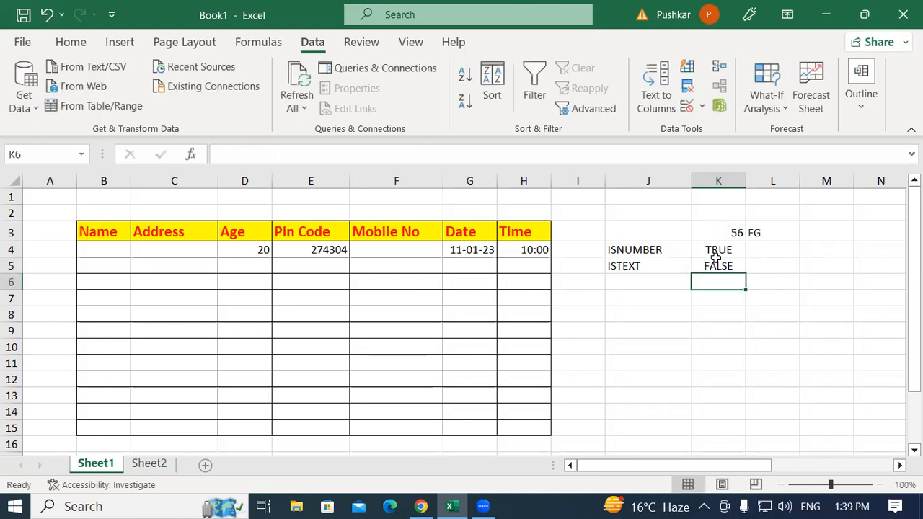
Change the argument of the ISTEXT formula in cell K5 to L3
{"action": "double_click", "coordinate": [715, 266]}
{"action": "double_click", "coordinate": [741, 266]}
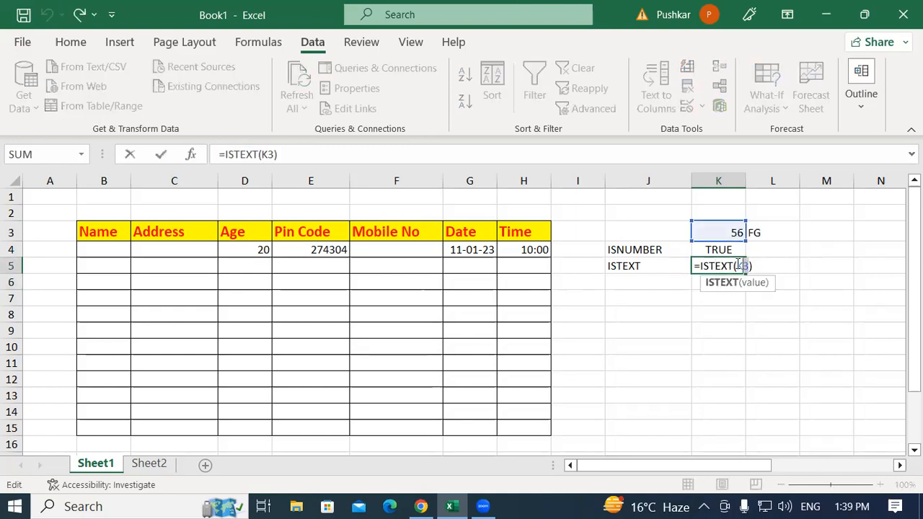
{"action": "key", "text": "BackSpace"}
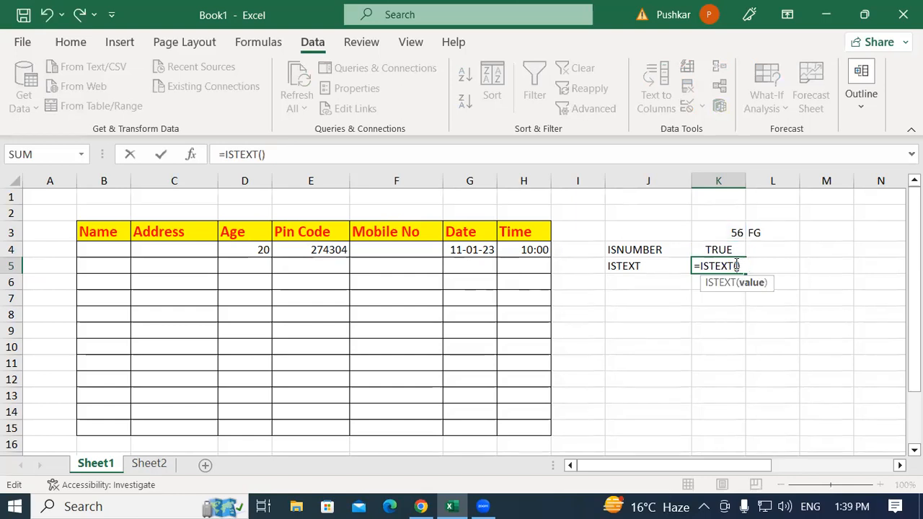
{"action": "left_click", "coordinate": [772, 232]}
{"action": "key", "text": "Return"}
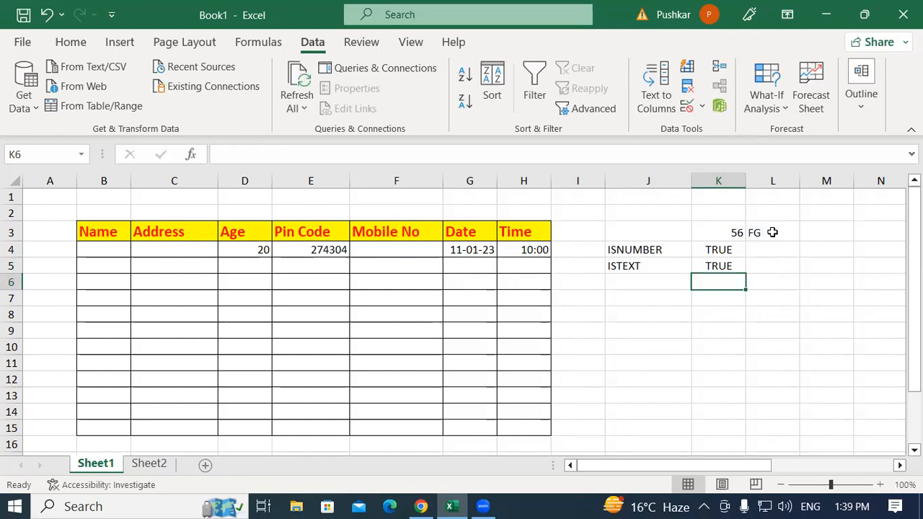
Review the ISNUMBER and ISTEXT formulas in K4 and K5 and the test values they check in K3 and L3
{"action": "left_click", "coordinate": [645, 250]}
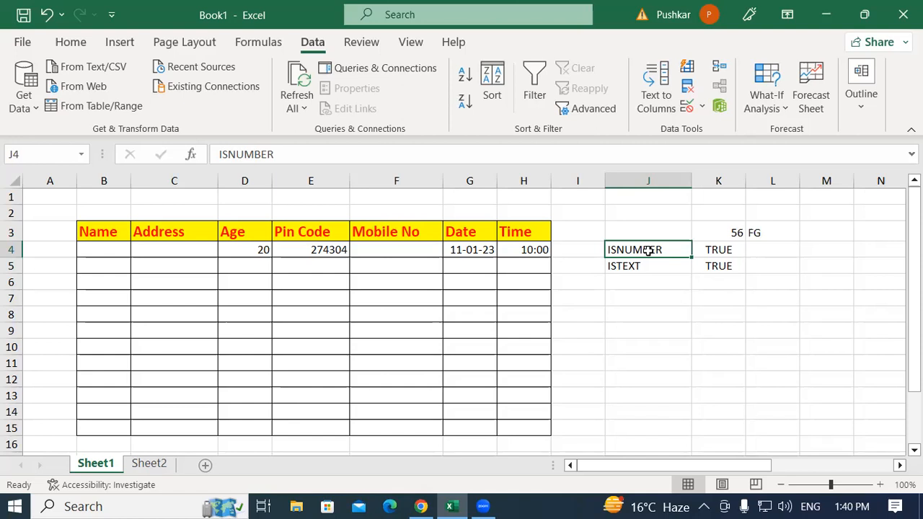
{"action": "left_click", "coordinate": [721, 250]}
{"action": "left_click", "coordinate": [719, 265]}
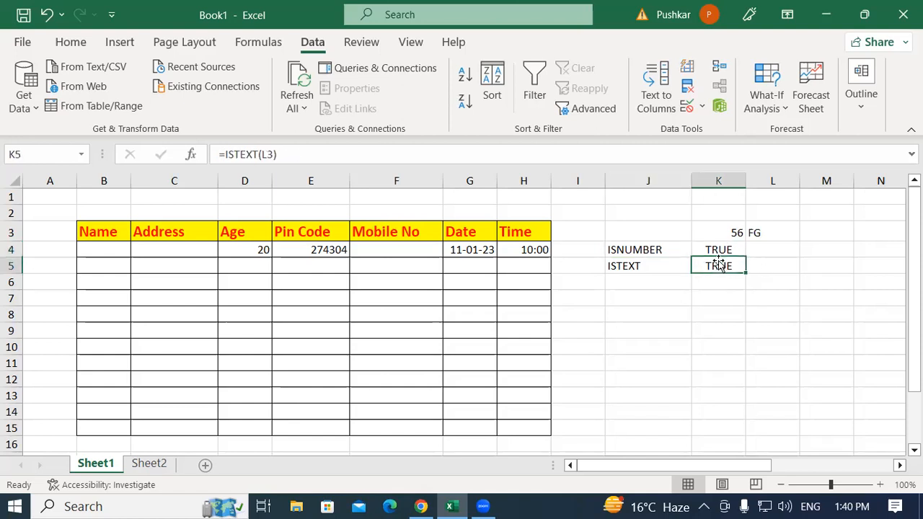
{"action": "left_click", "coordinate": [707, 233]}
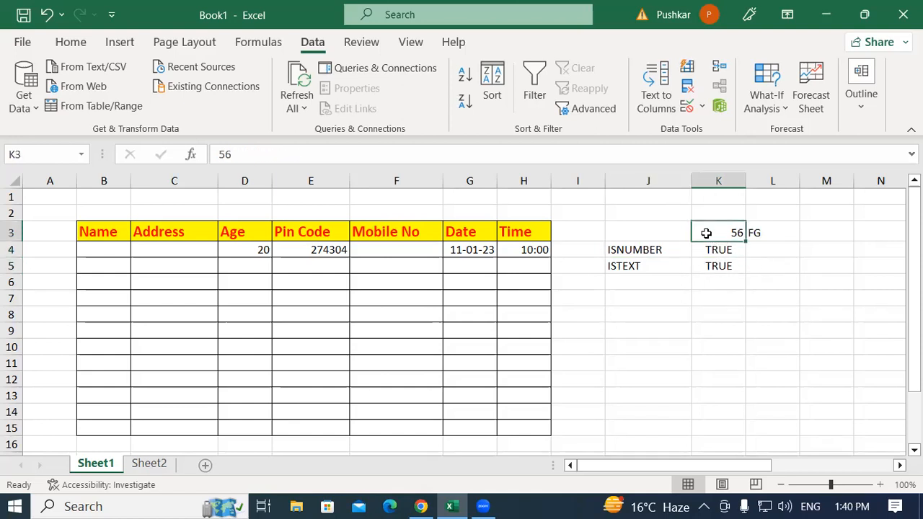
{"action": "left_click", "coordinate": [775, 232]}
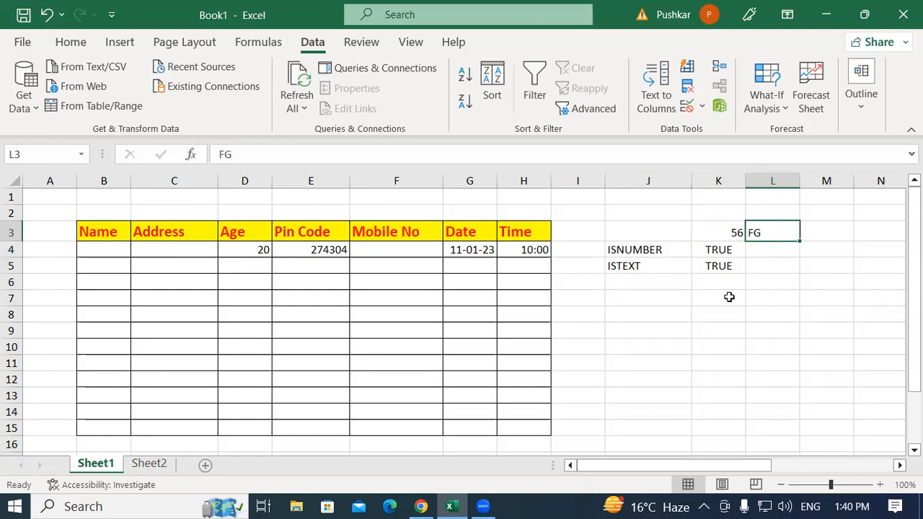
{"action": "left_click", "coordinate": [714, 329]}
{"action": "left_click", "coordinate": [647, 324]}
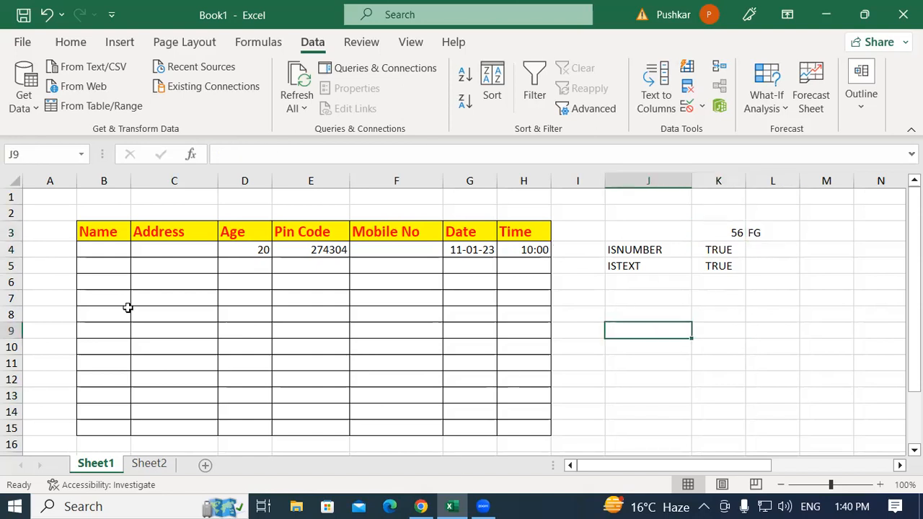
Try the mixed entry 45545GFHGH in the first Name cell, B4, and delete it again
{"action": "left_click", "coordinate": [109, 250]}
{"action": "left_click_drag", "start_coordinate": [98, 247], "coordinate": [107, 426]}
{"action": "left_click", "coordinate": [98, 247]}
{"action": "left_click_drag", "start_coordinate": [98, 248], "coordinate": [106, 431]}
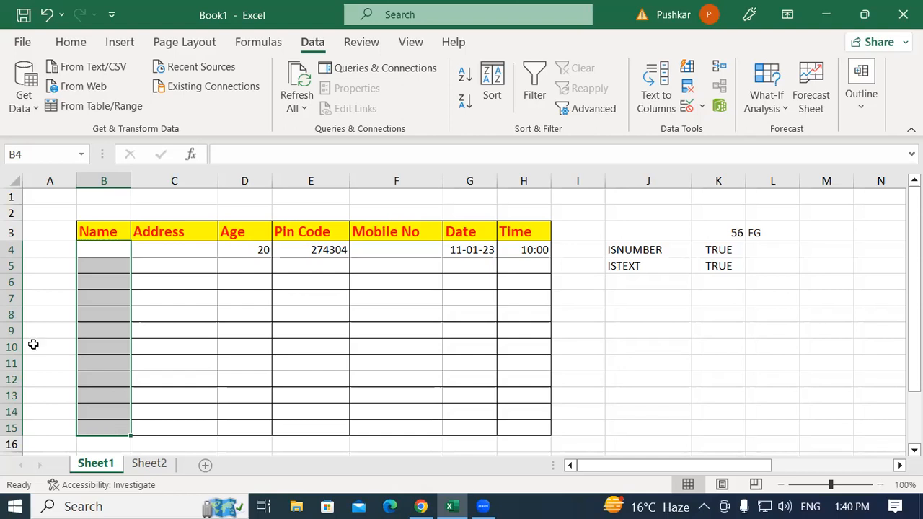
{"action": "left_click", "coordinate": [107, 252]}
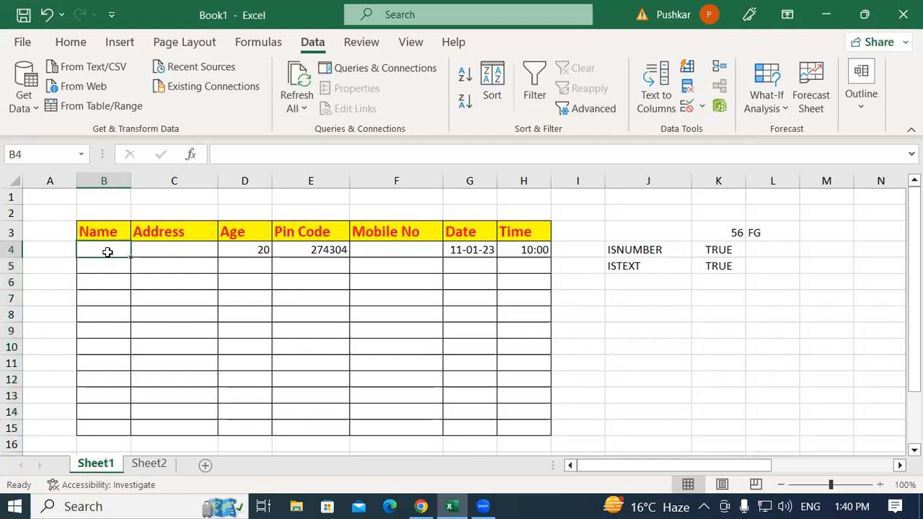
{"action": "type", "text": "45545GFHGH"}
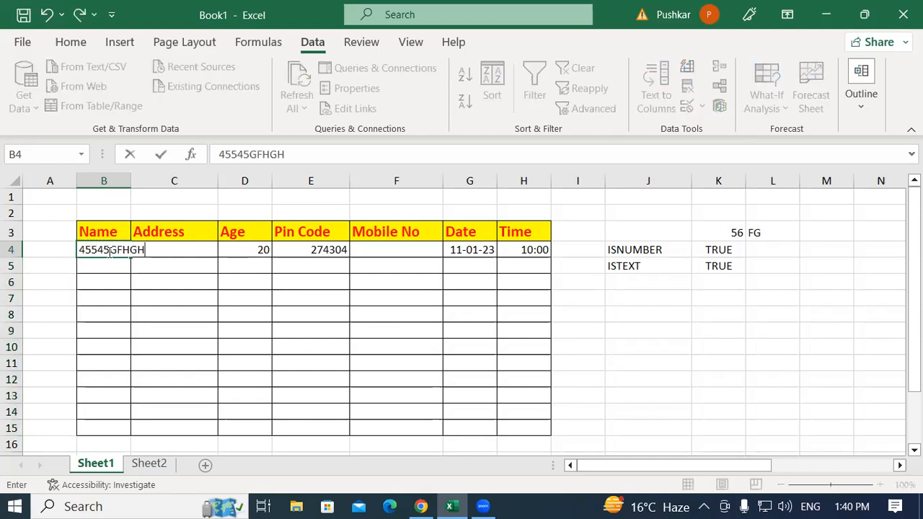
{"action": "key", "text": "Return"}
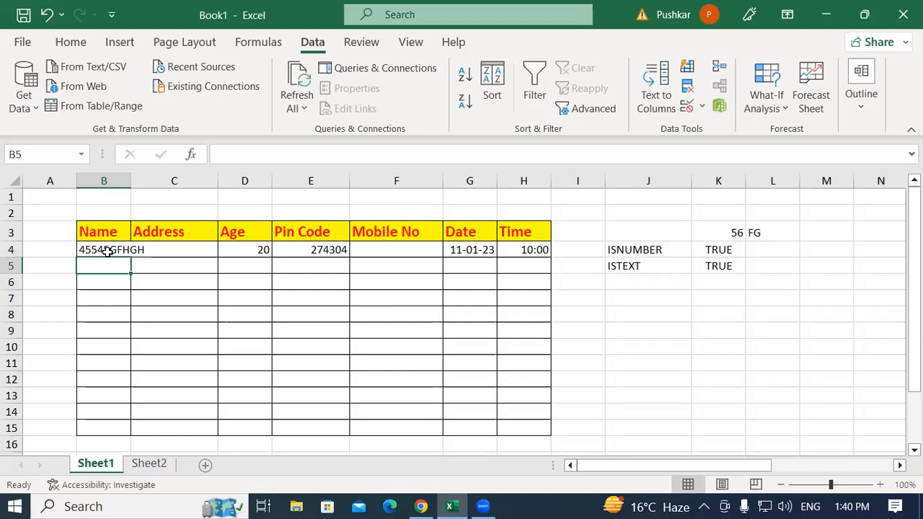
{"action": "left_click", "coordinate": [107, 251]}
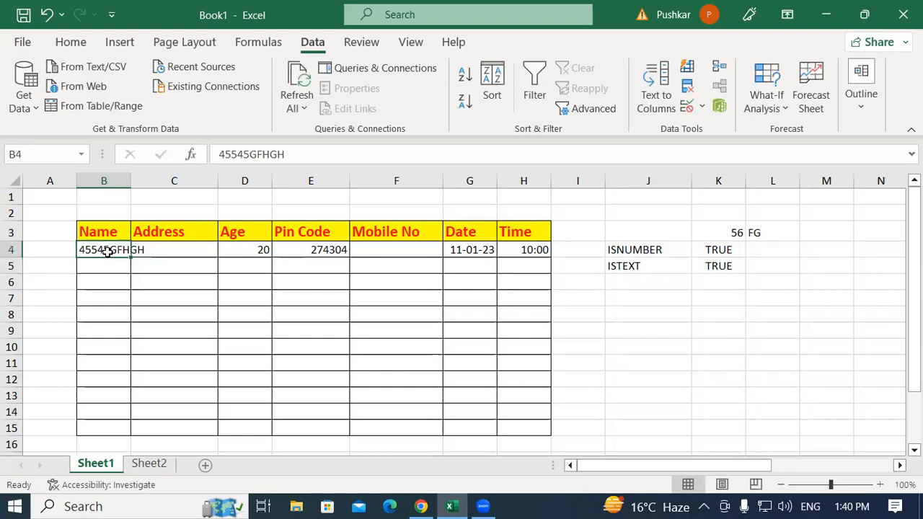
{"action": "key", "text": "Delete"}
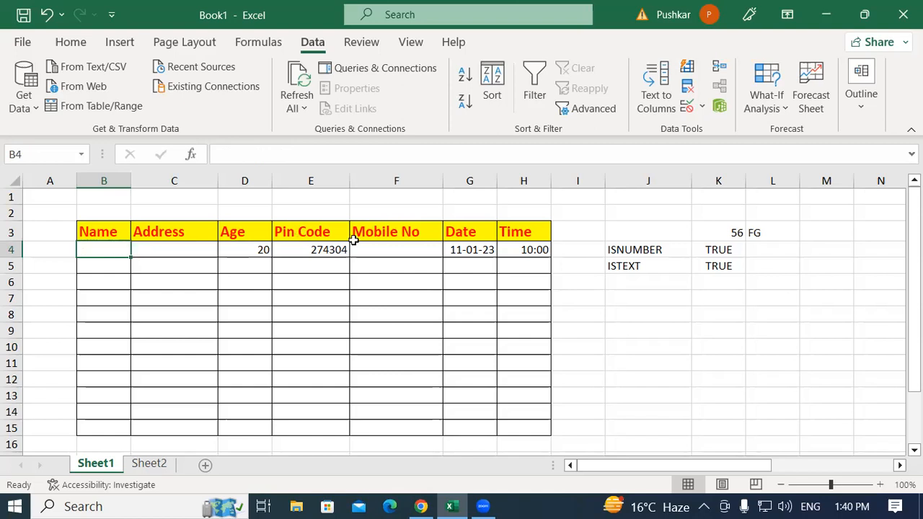
{"action": "left_click_drag", "start_coordinate": [379, 249], "coordinate": [379, 423]}
{"action": "left_click_drag", "start_coordinate": [378, 423], "coordinate": [379, 422]}
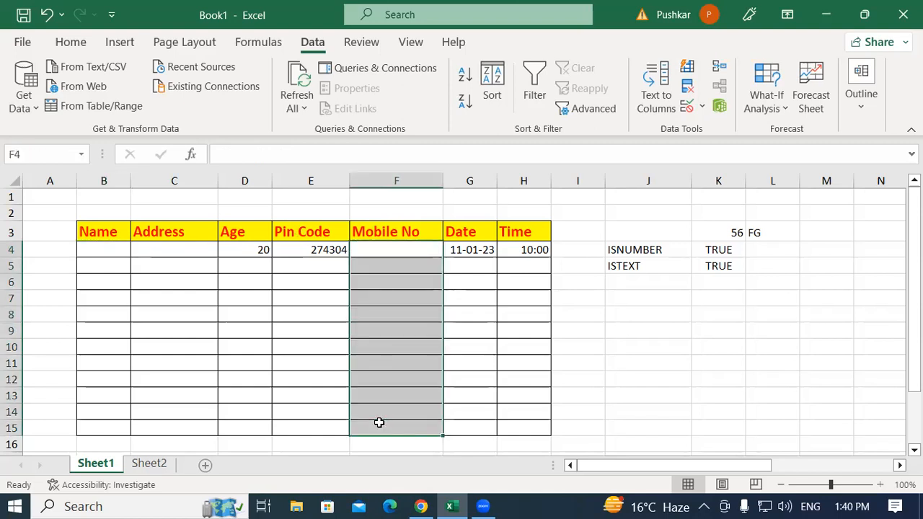
{"action": "left_click", "coordinate": [611, 393]}
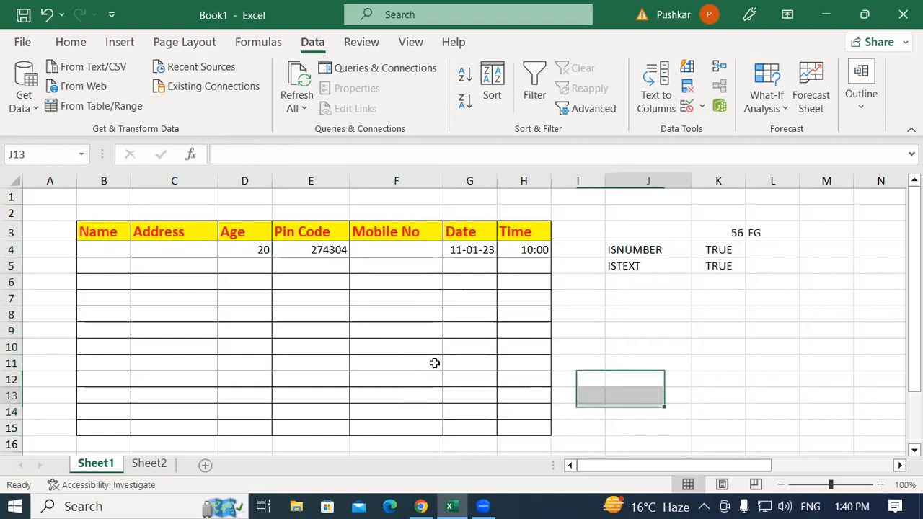
{"action": "left_click", "coordinate": [370, 250]}
{"action": "left_click_drag", "start_coordinate": [370, 316], "coordinate": [372, 422]}
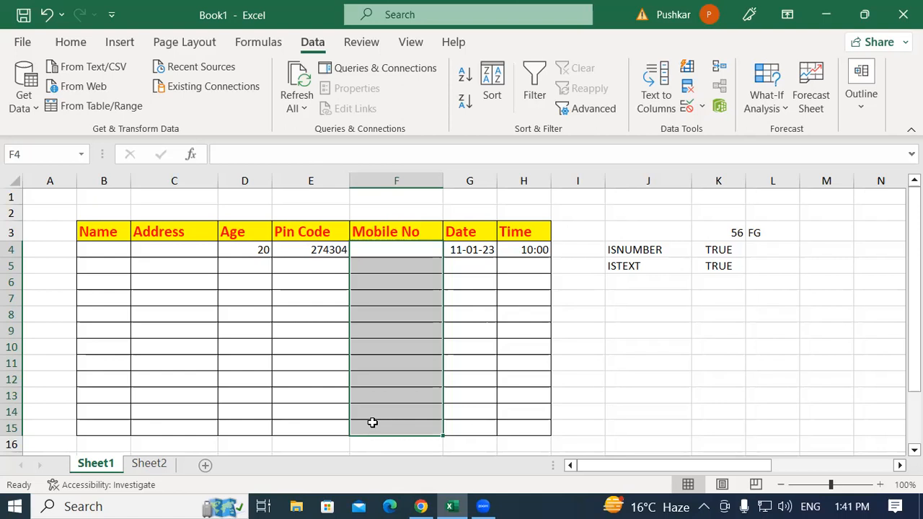
{"action": "left_click", "coordinate": [567, 385]}
Open data validation for the Mobile No cells F4:F15 and set the allowed type to Custom
{"action": "left_click_drag", "start_coordinate": [383, 250], "coordinate": [404, 395]}
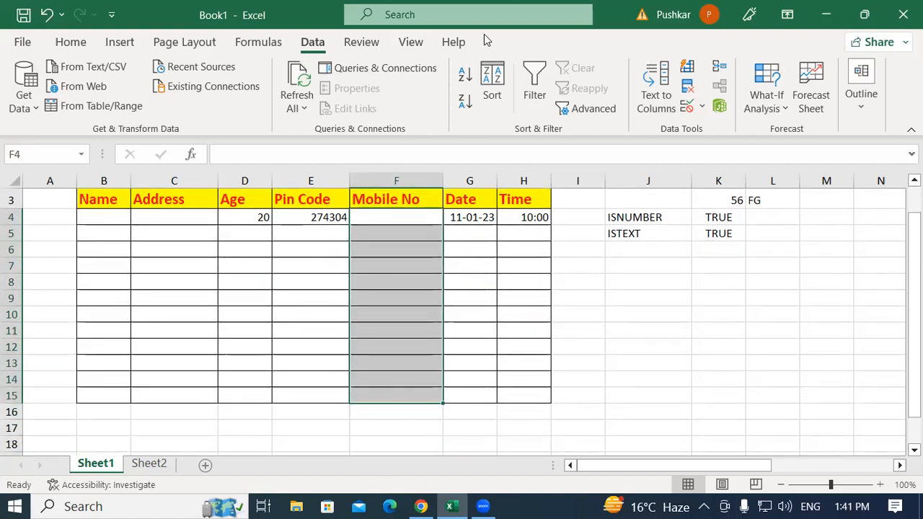
{"action": "left_click", "coordinate": [699, 108]}
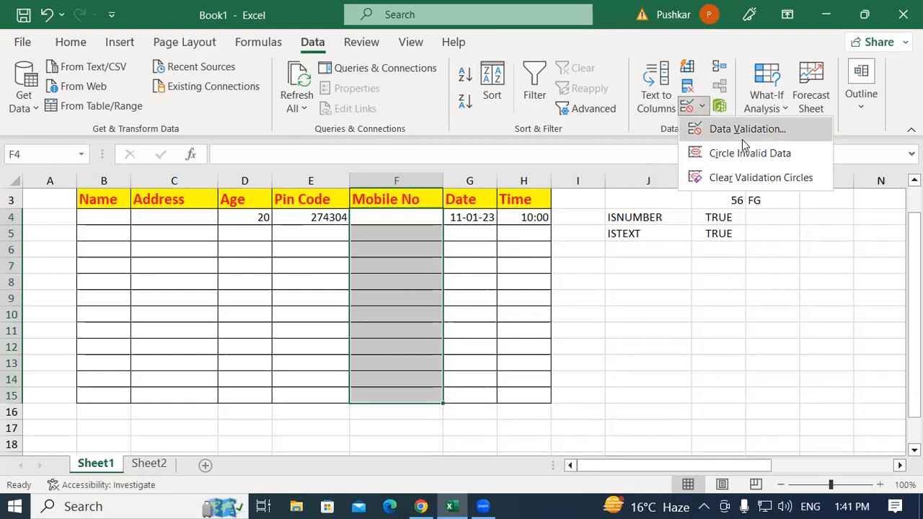
{"action": "left_click", "coordinate": [743, 139]}
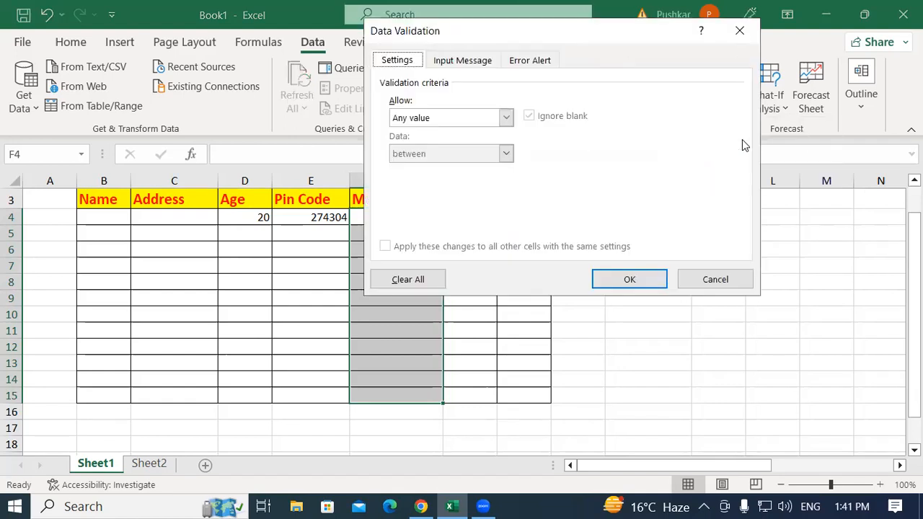
{"action": "left_click", "coordinate": [418, 121]}
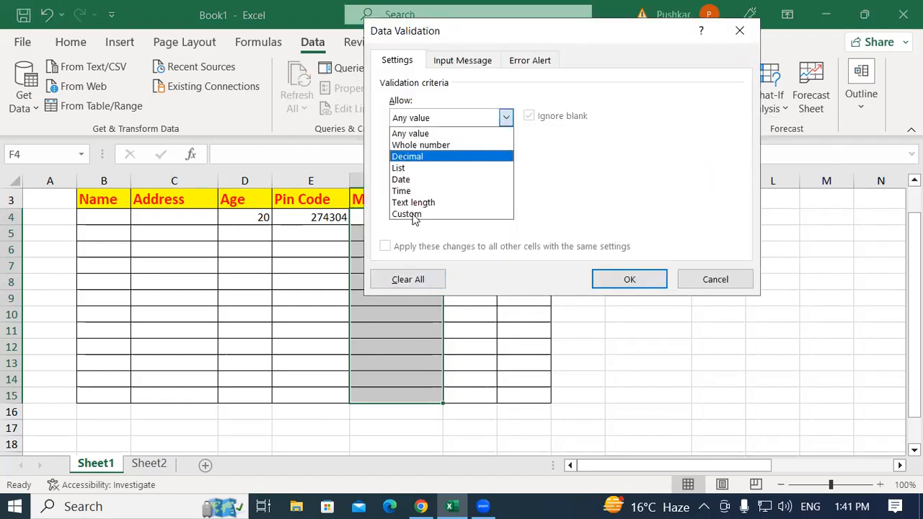
{"action": "left_click", "coordinate": [408, 214]}
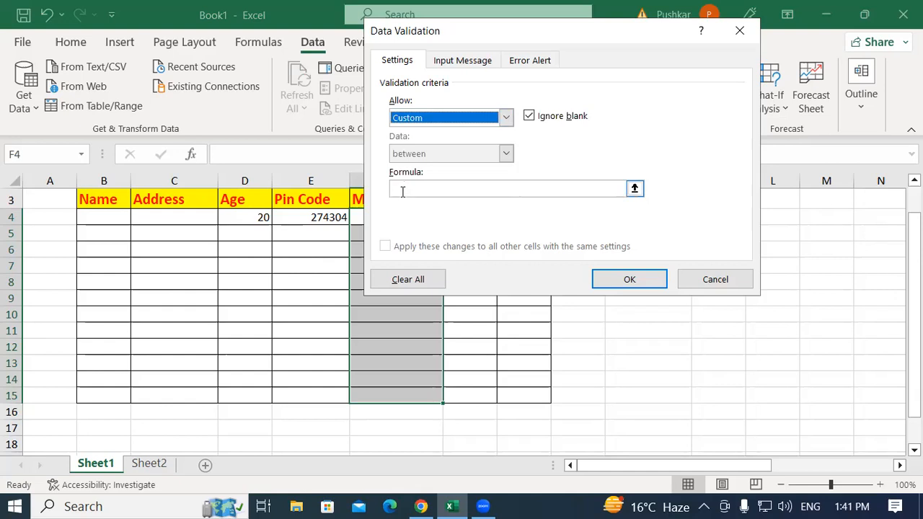
Apply the custom validation formula =ISNUMBER(F4) to the Mobile No cells
{"action": "left_click", "coordinate": [402, 189]}
{"action": "type", "text": "=ISNUMBER("}
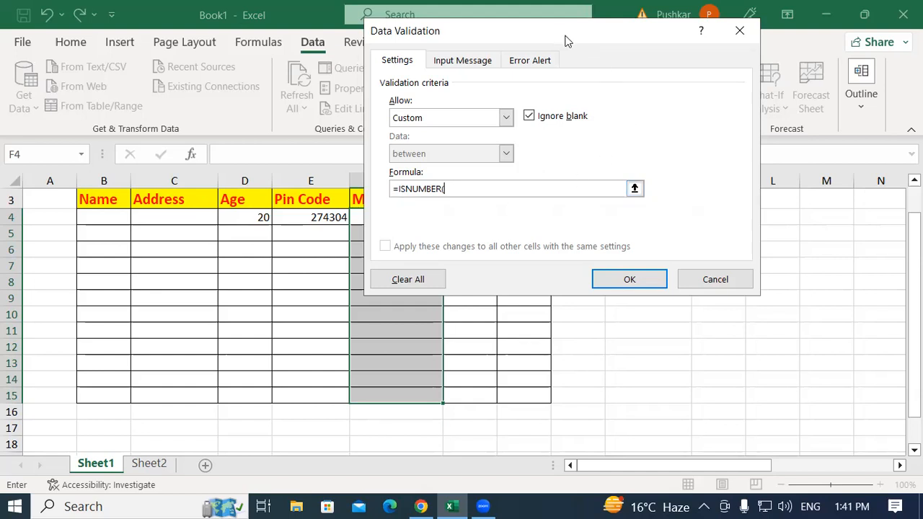
{"action": "left_click_drag", "start_coordinate": [566, 39], "coordinate": [749, 78]}
{"action": "left_click", "coordinate": [388, 220]}
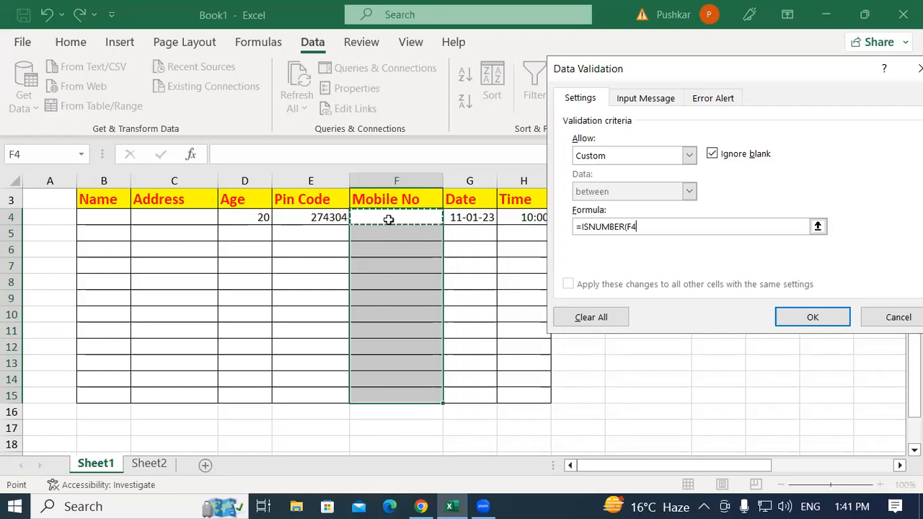
{"action": "type", "text": ")"}
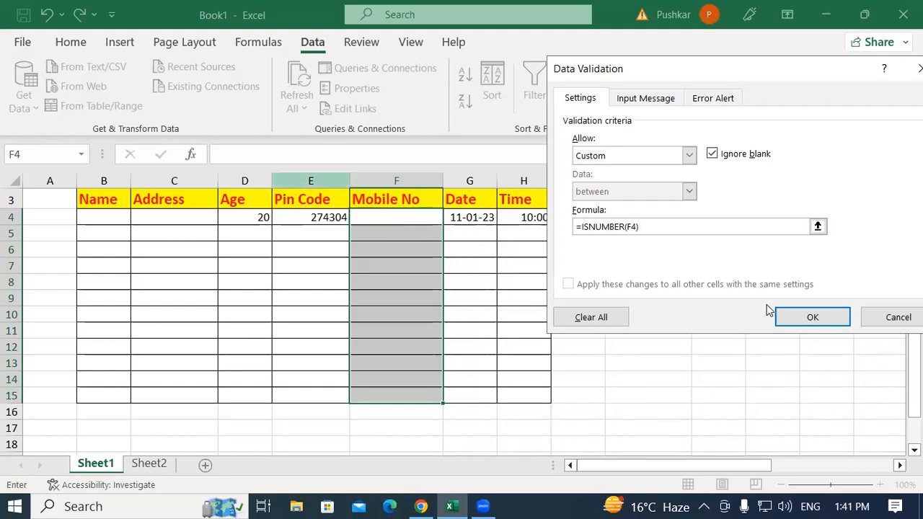
{"action": "left_click", "coordinate": [786, 317]}
Test the rule in Mobile No cell F4 with a first name, and enter 45454 in its place
{"action": "left_click", "coordinate": [395, 218]}
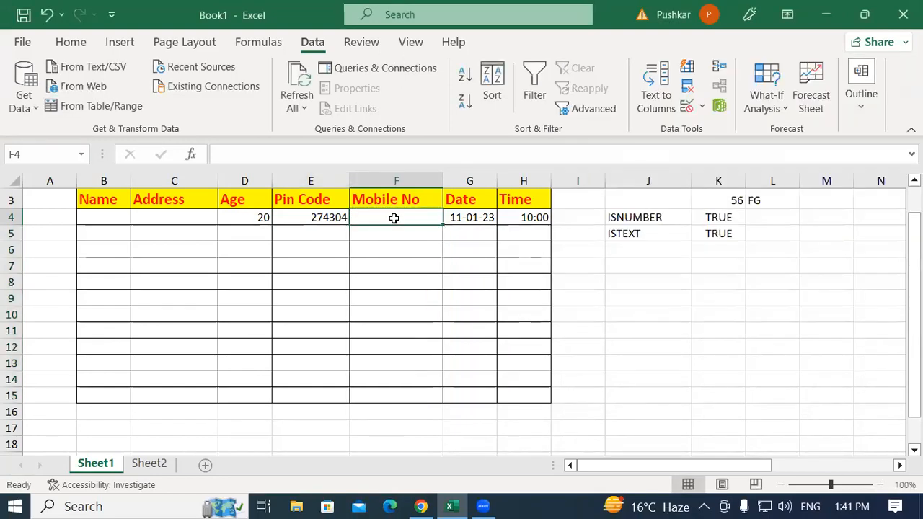
{"action": "type", "text": "RAHUL"}
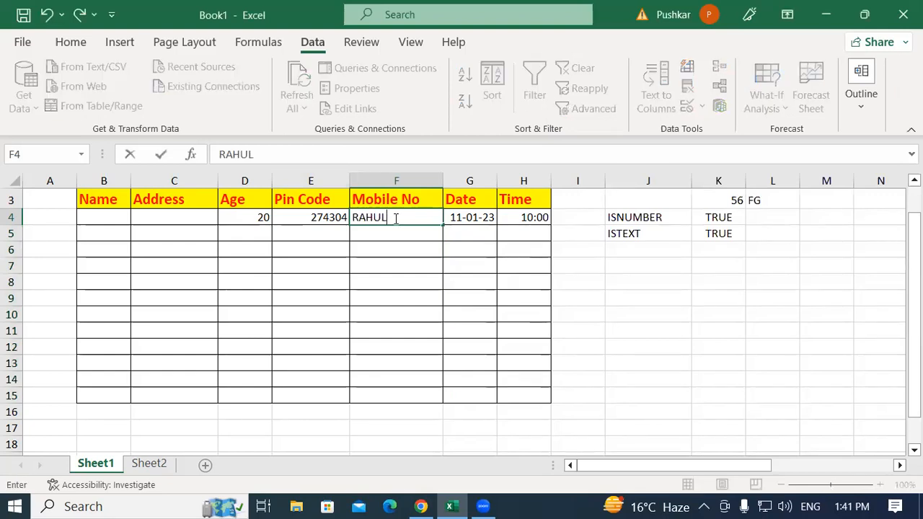
{"action": "key", "text": "Return"}
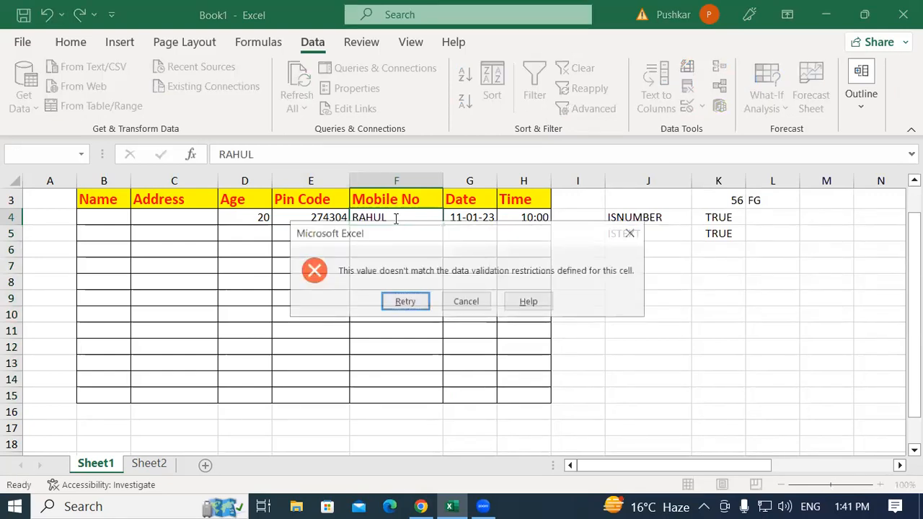
{"action": "key", "text": "Return"}
{"action": "type", "text": "45454"}
{"action": "key", "text": "Return"}
Test the rule in Mobile No cell F5 with the text ERAWE, and enter 5454 in its place
{"action": "type", "text": "ERAWE"}
{"action": "key", "text": "Return"}
{"action": "key", "text": "Return"}
{"action": "type", "text": "5454"}
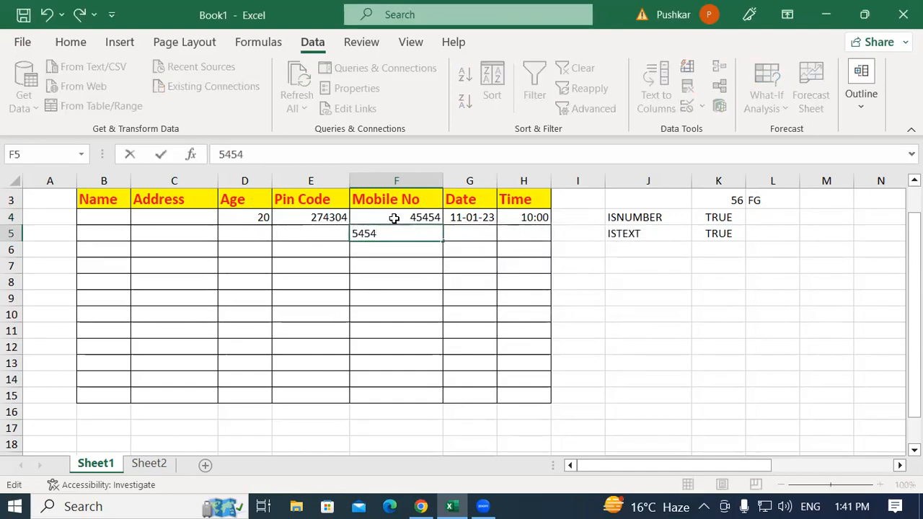
{"action": "key", "text": "Return"}
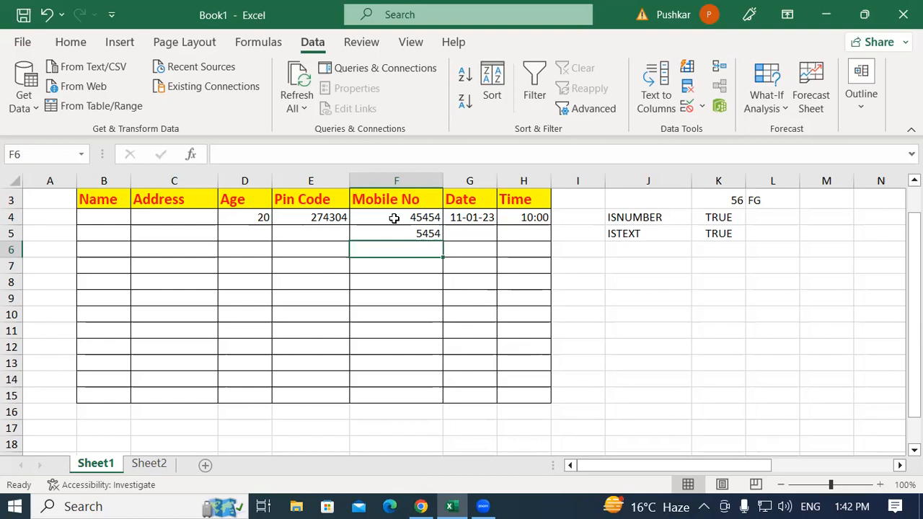
Open data validation for the Name and Address cells B4:C15 and set the allowed type to Custom
{"action": "left_click_drag", "start_coordinate": [103, 215], "coordinate": [182, 395]}
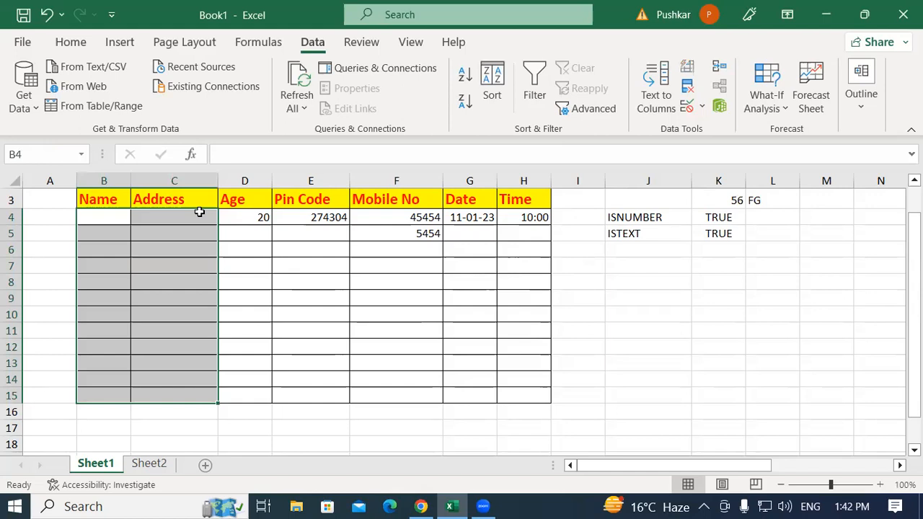
{"action": "left_click", "coordinate": [701, 107]}
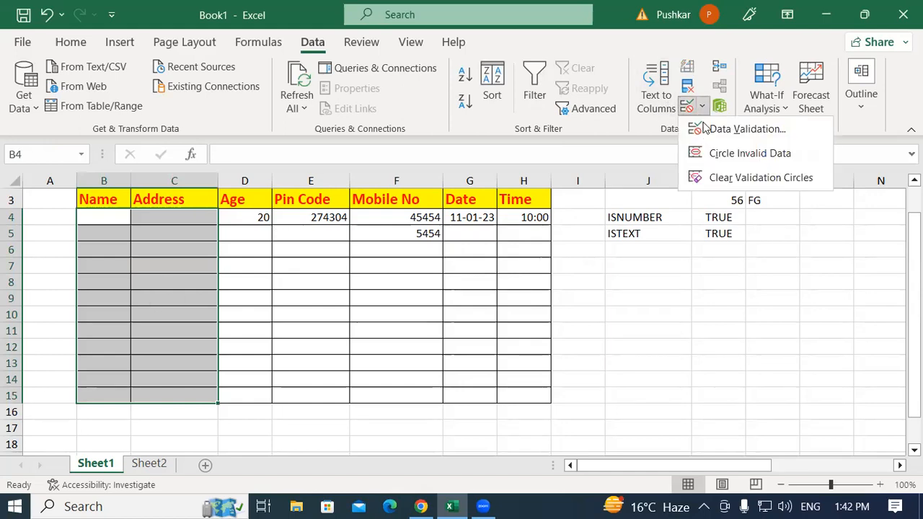
{"action": "left_click", "coordinate": [743, 129]}
{"action": "left_click", "coordinate": [578, 156]}
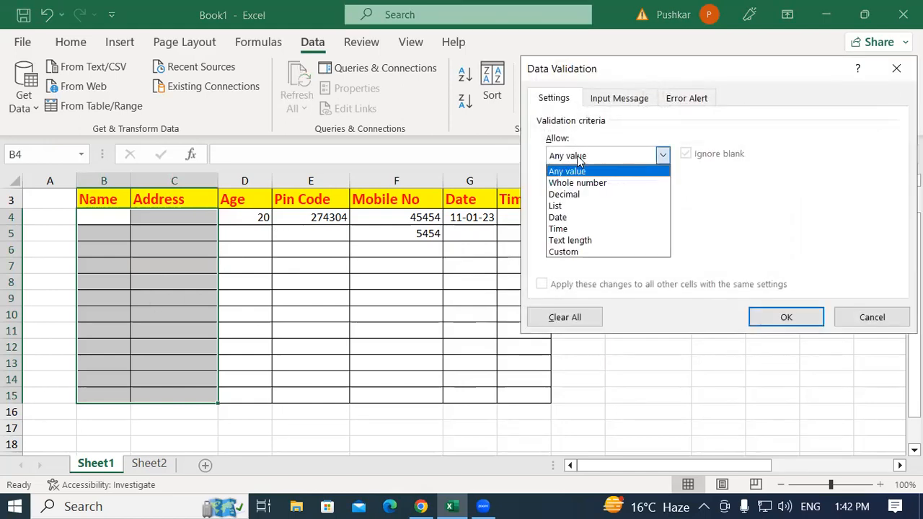
{"action": "left_click", "coordinate": [565, 251]}
Apply the custom validation formula =ISTEXT(B4) to the Name and Address cells
{"action": "left_click", "coordinate": [564, 227]}
{"action": "type", "text": "="}
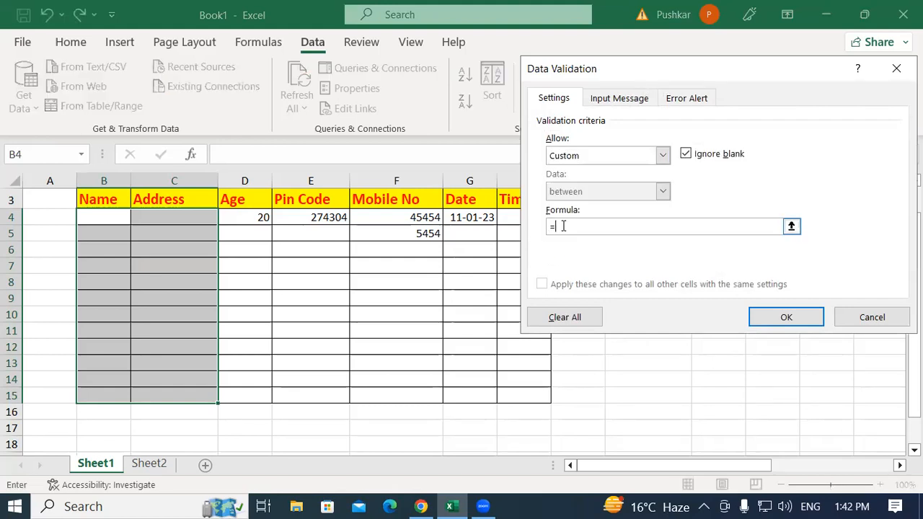
{"action": "type", "text": "ISTEXT("}
{"action": "left_click", "coordinate": [113, 217]}
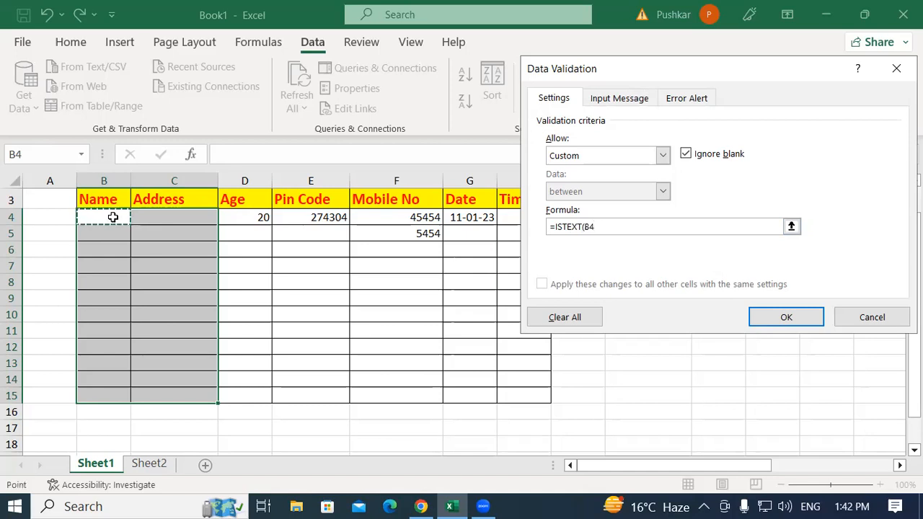
{"action": "type", "text": ")"}
{"action": "left_click", "coordinate": [758, 318]}
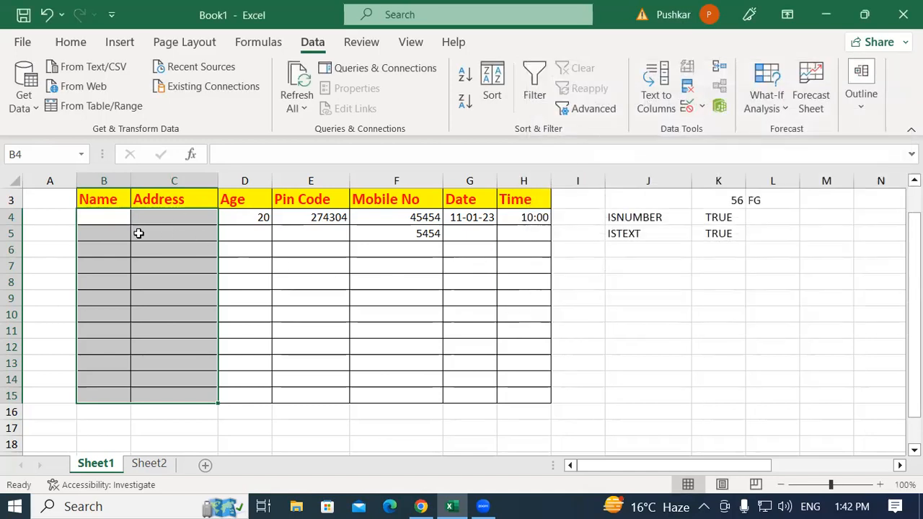
Test the text-only rule by entering ERERER in Name cell B4
{"action": "left_click", "coordinate": [95, 212]}
{"action": "type", "text": "ERERER"}
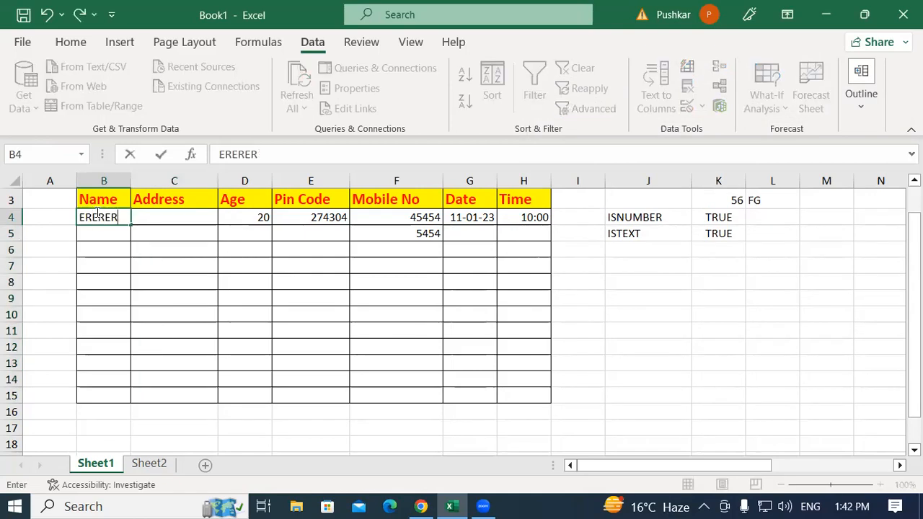
{"action": "key", "text": "Return"}
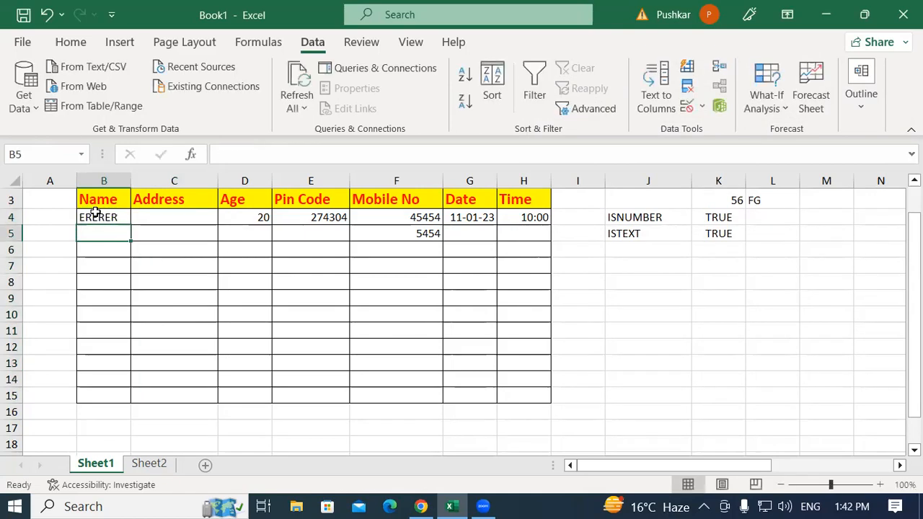
Test the rule in Name cell B5 with the number 3212, and enter ERERER in its place
{"action": "type", "text": "3212"}
{"action": "key", "text": "Return"}
{"action": "key", "text": "Return"}
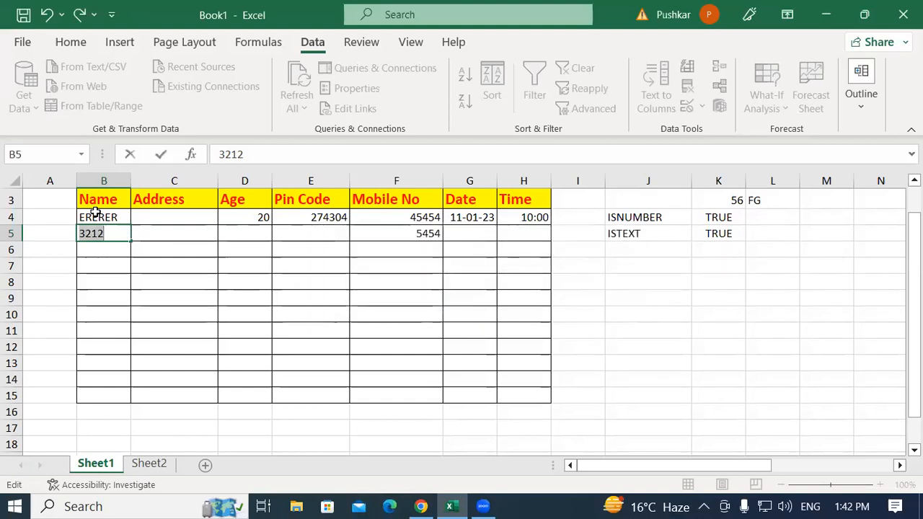
{"action": "type", "text": "ERERER"}
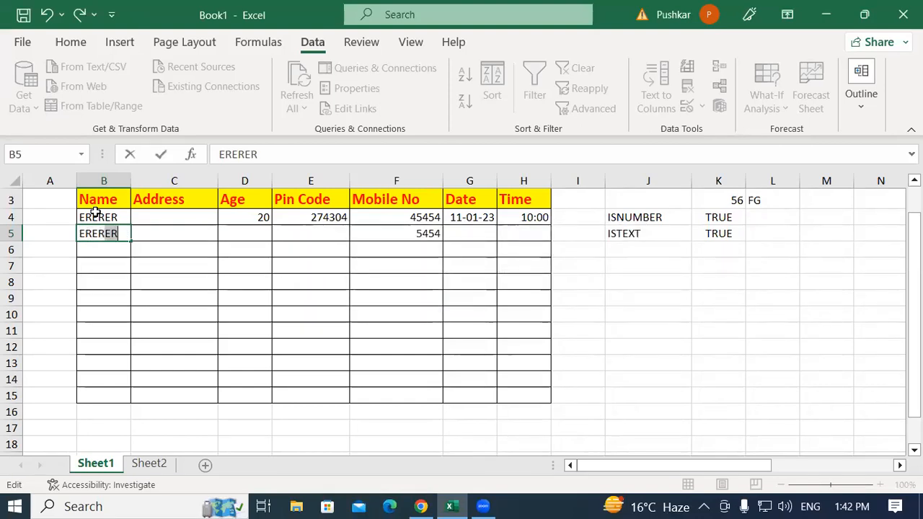
{"action": "key", "text": "Return"}
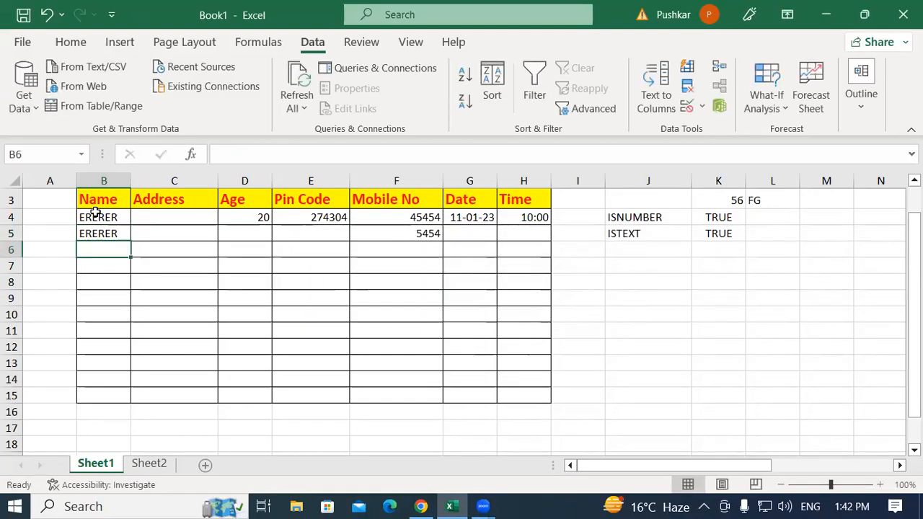
Try to enter the number 4454 in Name cell B6, and cancel the entry
{"action": "type", "text": "4454"}
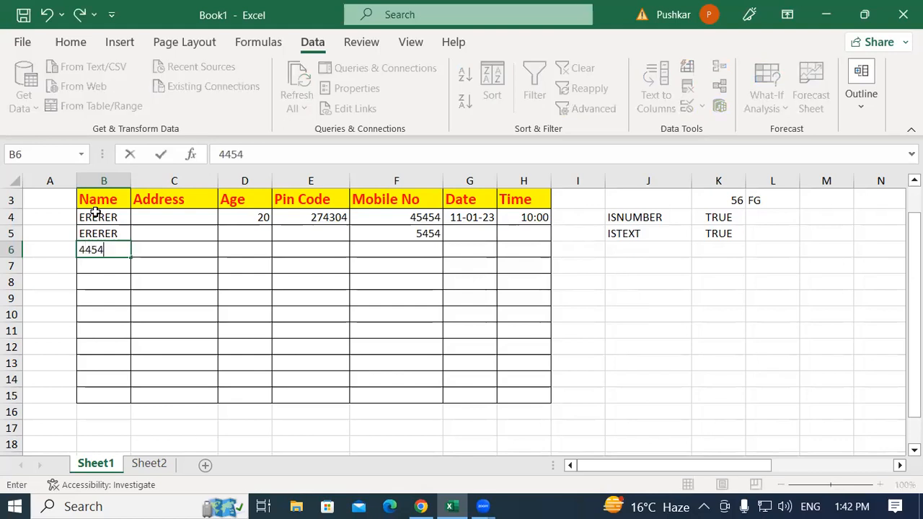
{"action": "key", "text": "Return"}
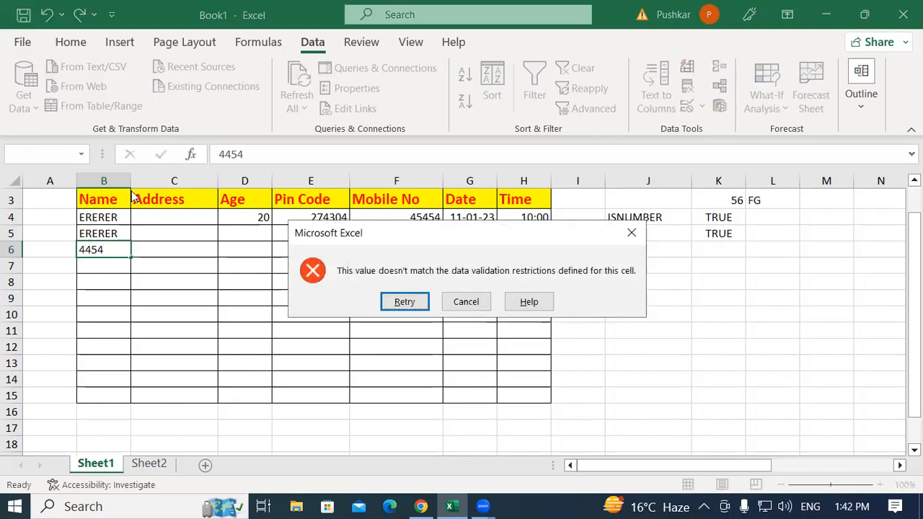
{"action": "left_click", "coordinate": [453, 303]}
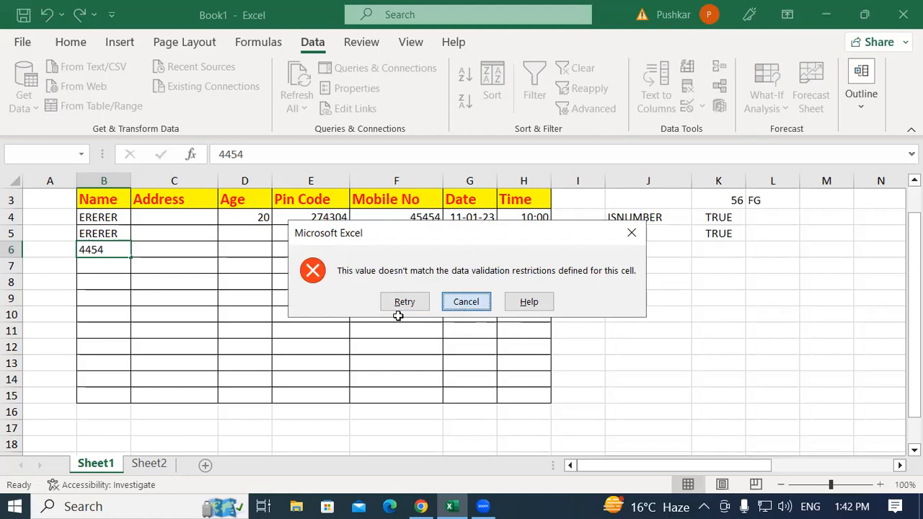
{"action": "left_click", "coordinate": [644, 266]}
{"action": "left_click_drag", "start_coordinate": [689, 218], "coordinate": [727, 230]}
{"action": "left_click", "coordinate": [636, 310]}
{"action": "left_click_drag", "start_coordinate": [643, 217], "coordinate": [711, 234]}
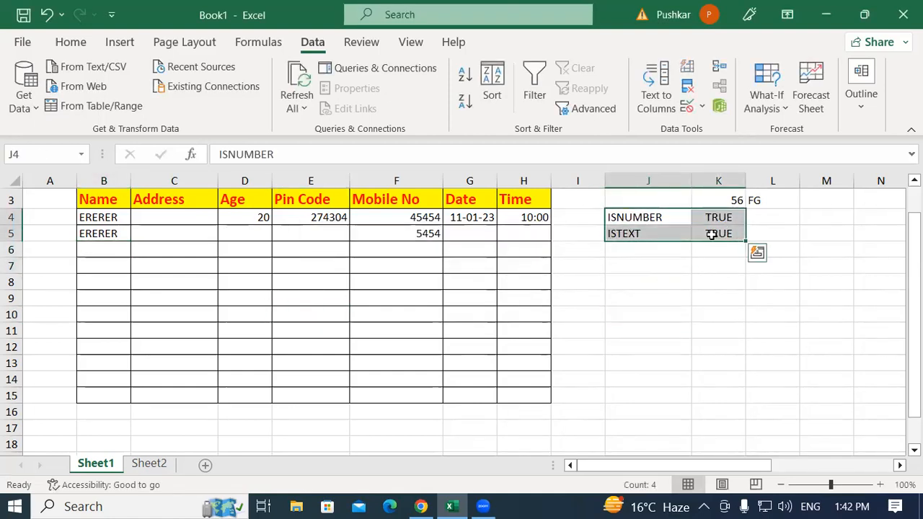
{"action": "left_click", "coordinate": [658, 313]}
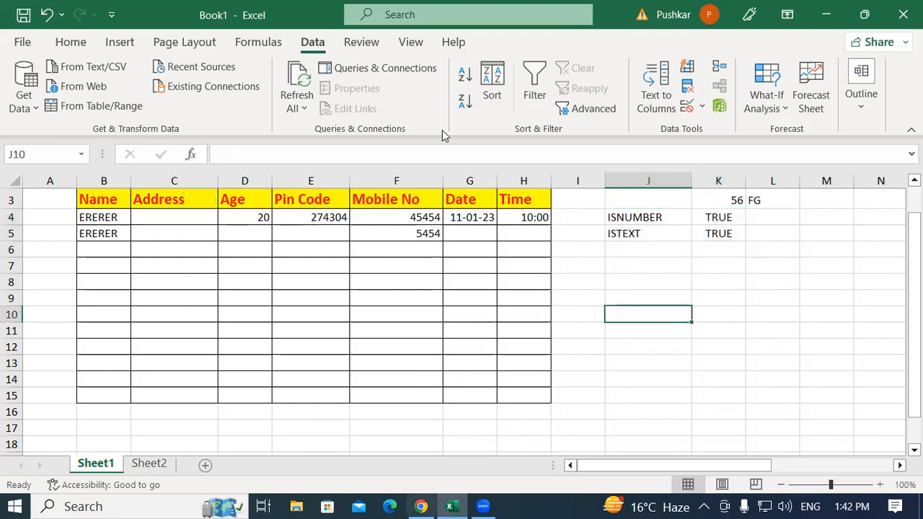